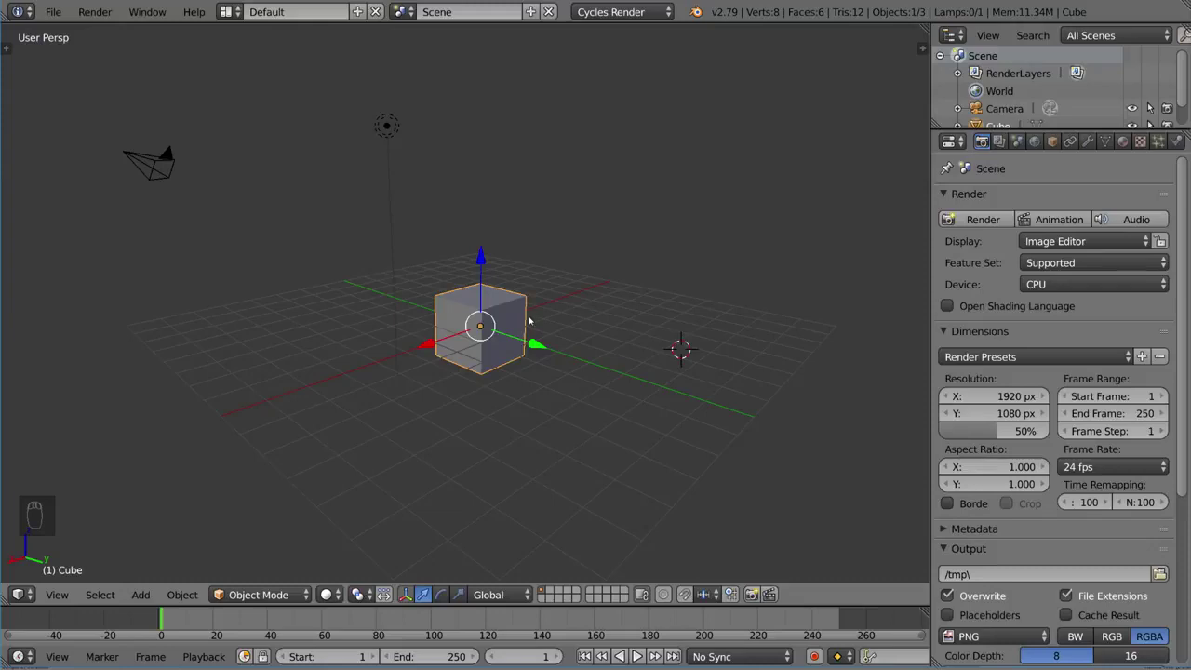
Delete the default cube and add a single-bone armature at the scene origin
{"action": "key", "text": "x"}
{"action": "left_click", "coordinate": [609, 353]}
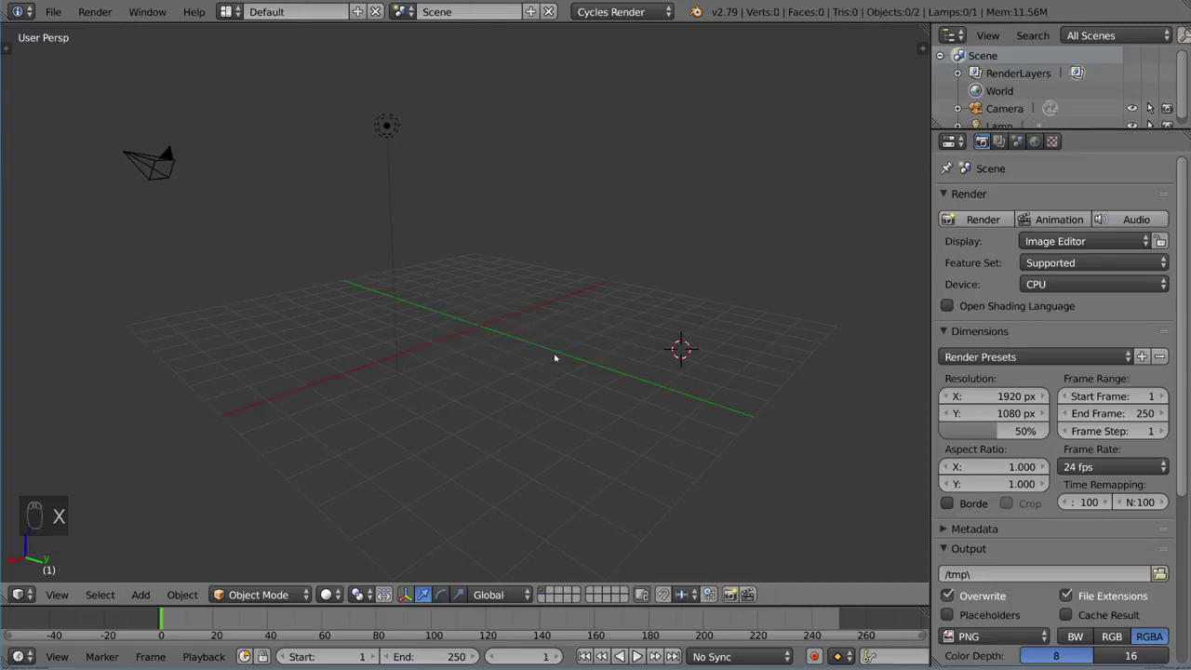
{"action": "key", "text": "shift+a"}
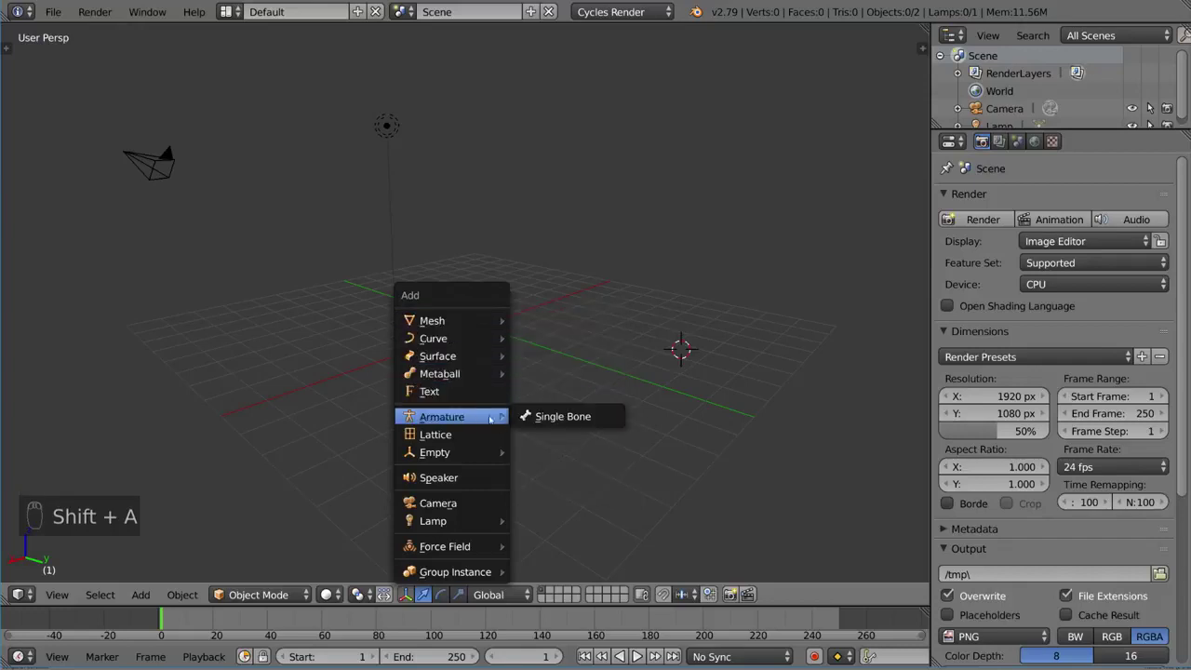
{"action": "mouse_move", "coordinate": [442, 416]}
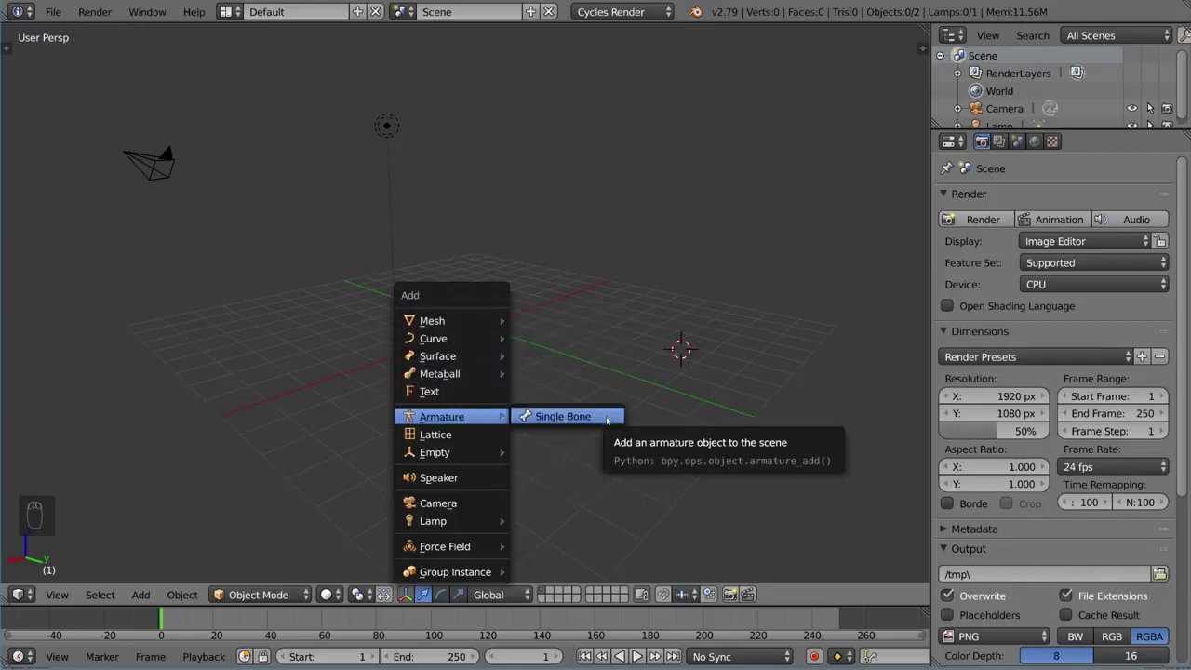
{"action": "left_click", "coordinate": [607, 421]}
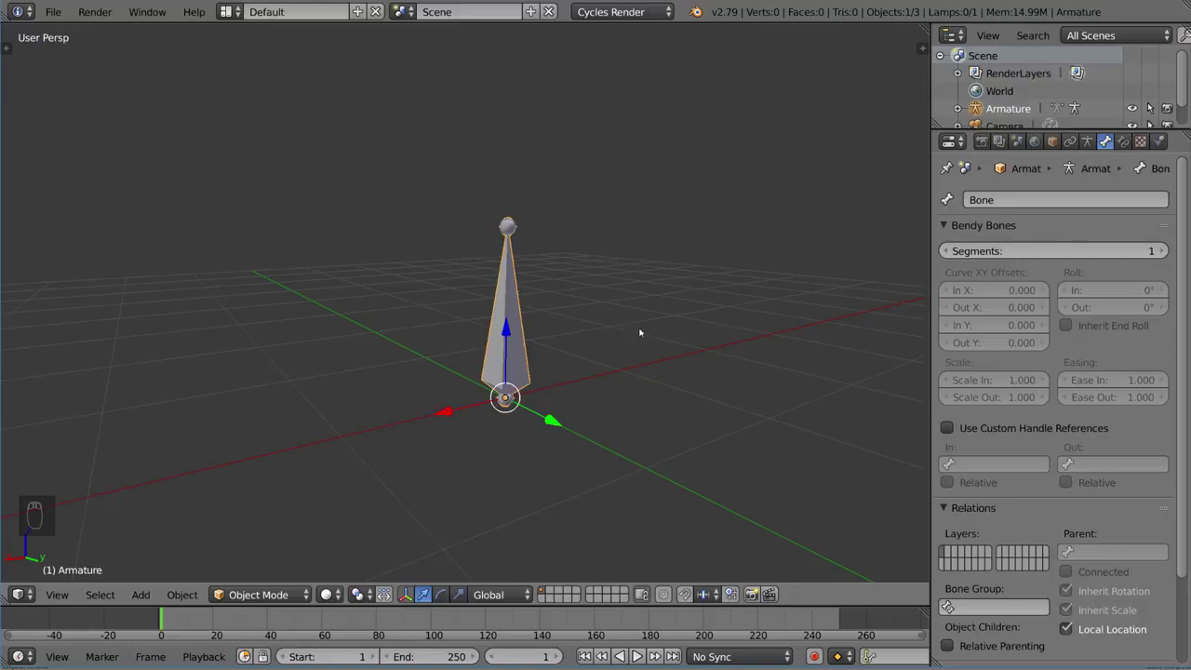
Toggle between pose and object mode, enter Edit Mode, and select the bone's head, tail and body
{"action": "key", "text": "ctrl+Tab"}
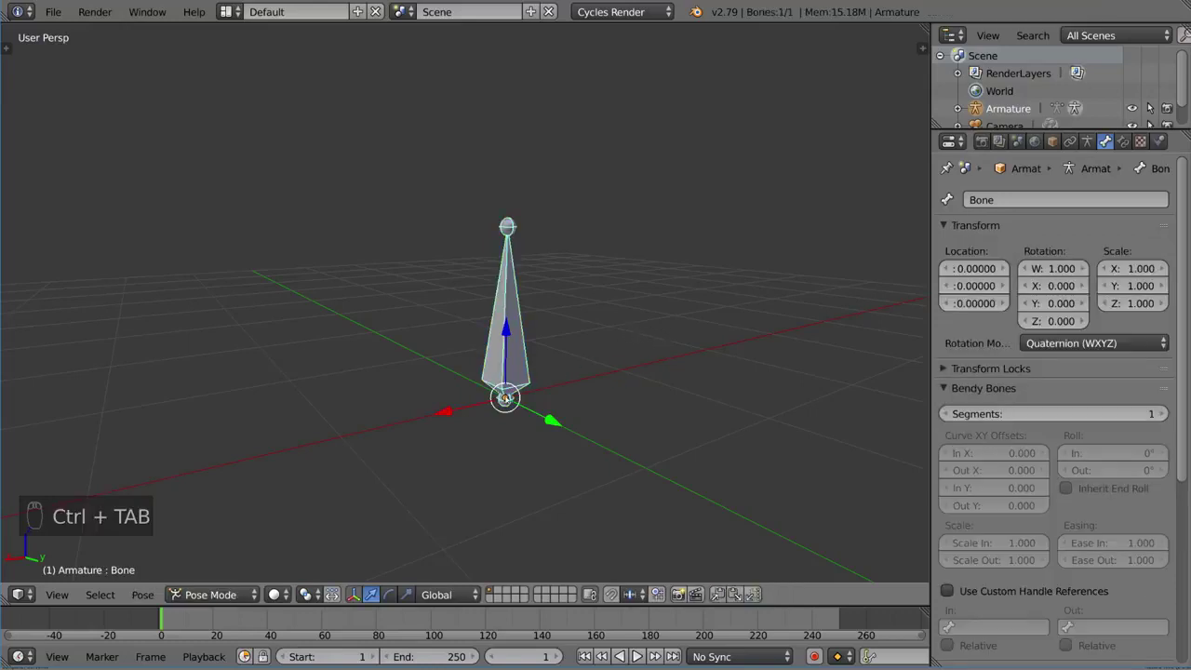
{"action": "key", "text": "ctrl+Tab"}
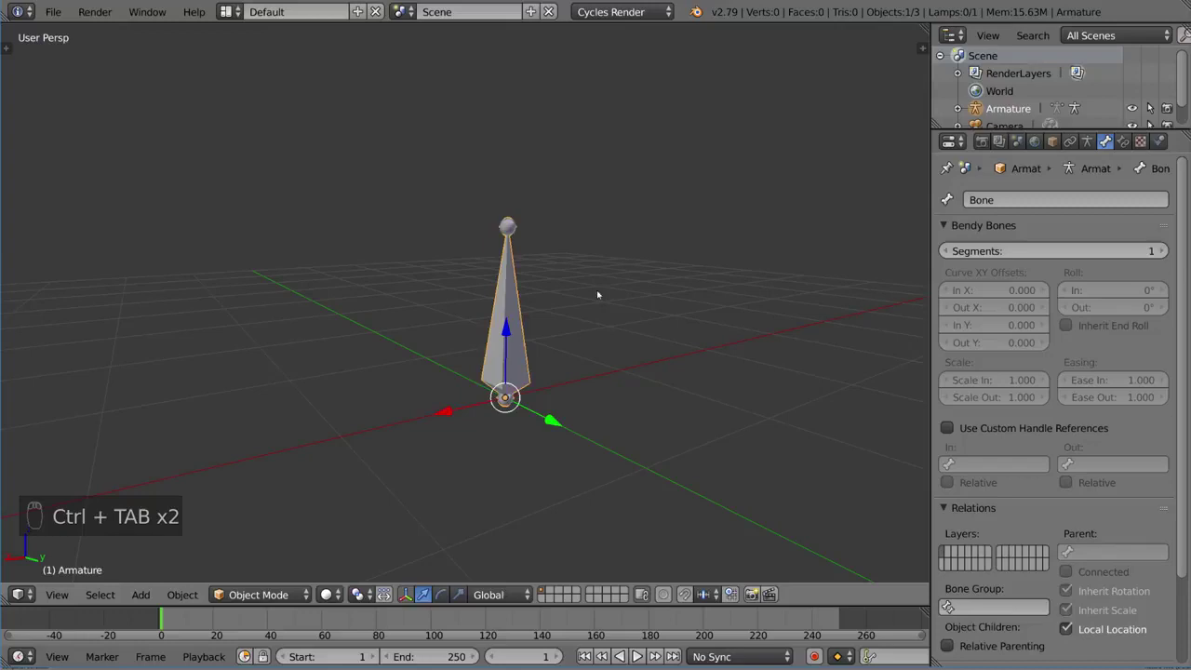
{"action": "key", "text": "Tab"}
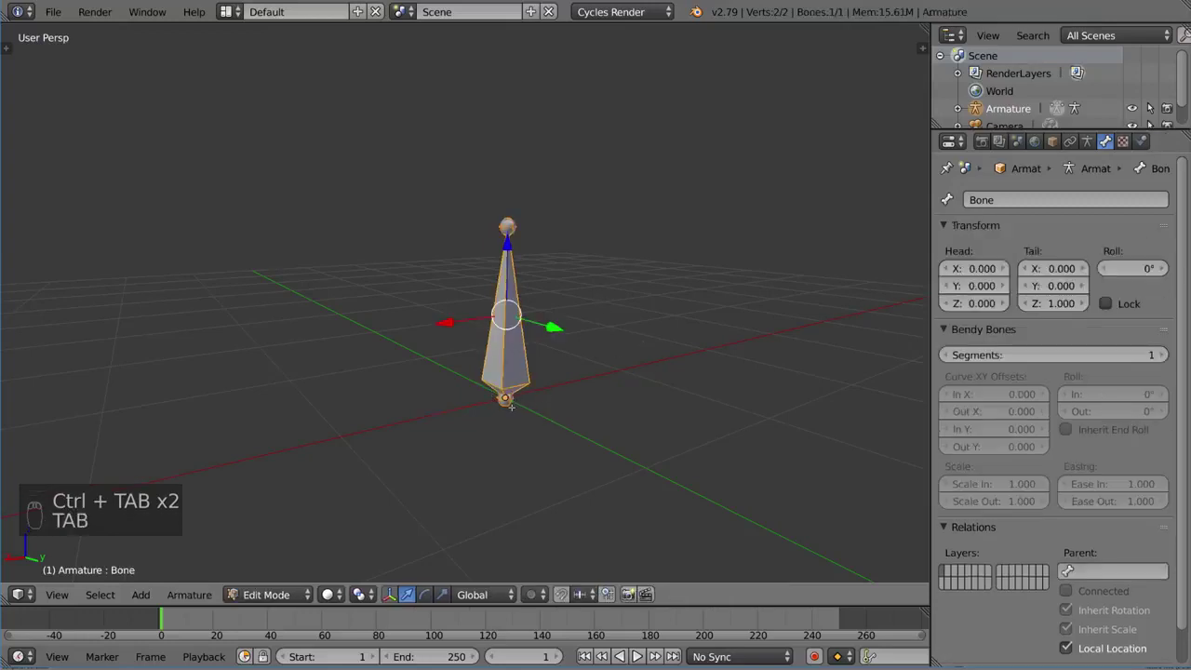
{"action": "right_click", "coordinate": [513, 401]}
{"action": "right_click", "coordinate": [511, 230]}
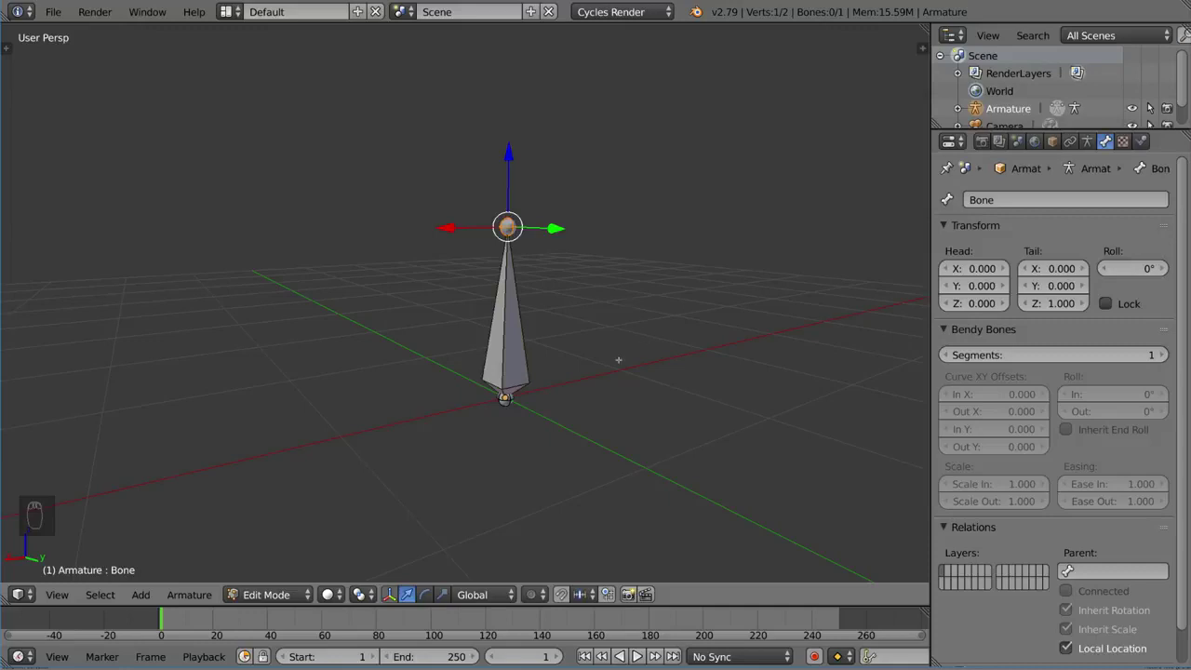
{"action": "right_click", "coordinate": [509, 403]}
{"action": "right_click", "coordinate": [506, 314]}
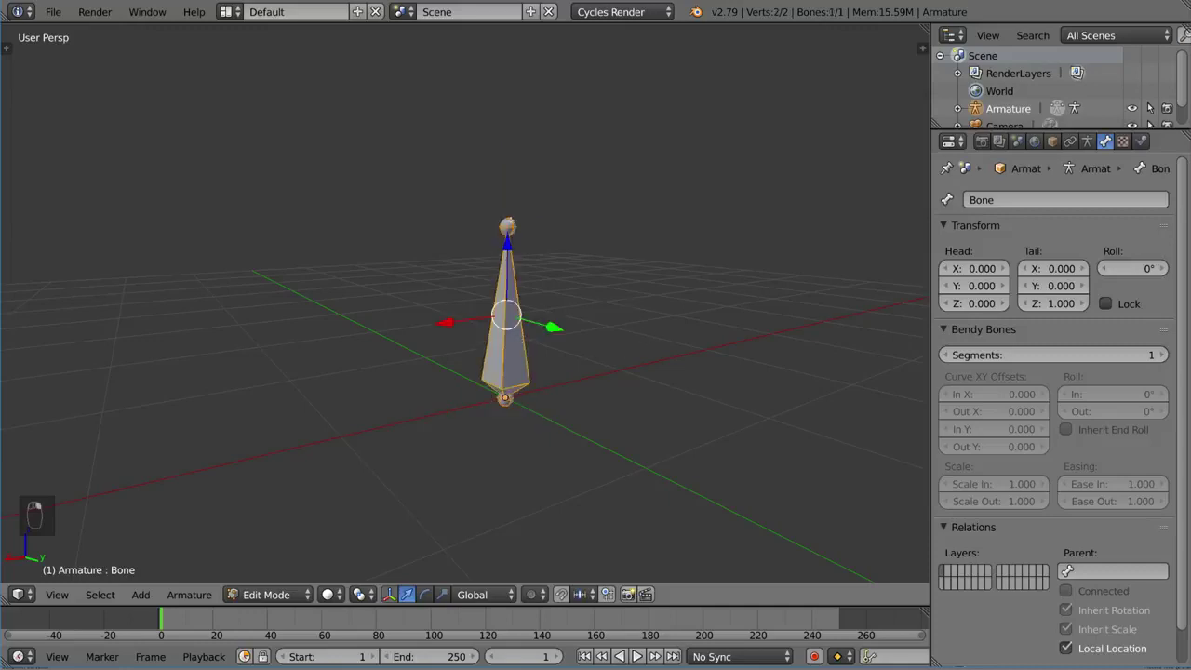
{"action": "right_click", "coordinate": [507, 227]}
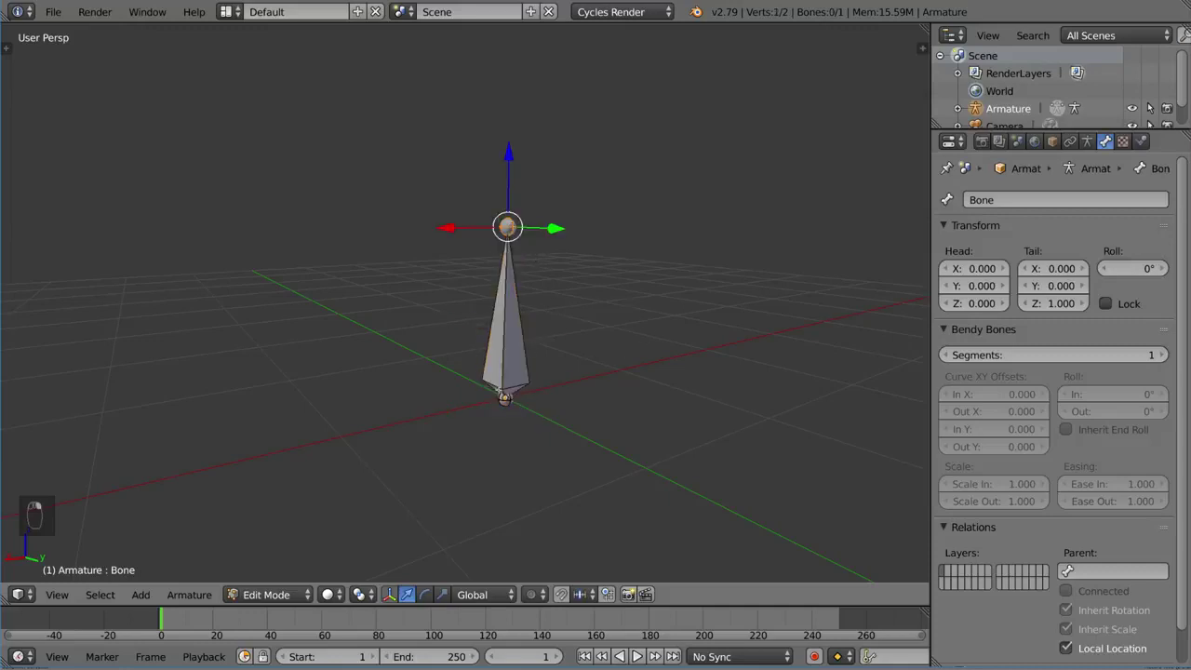
{"action": "right_click", "coordinate": [504, 398]}
Try moving the bone's base joint twice, cancelling both moves
{"action": "key", "text": "g"}
{"action": "right_click", "coordinate": [524, 227]}
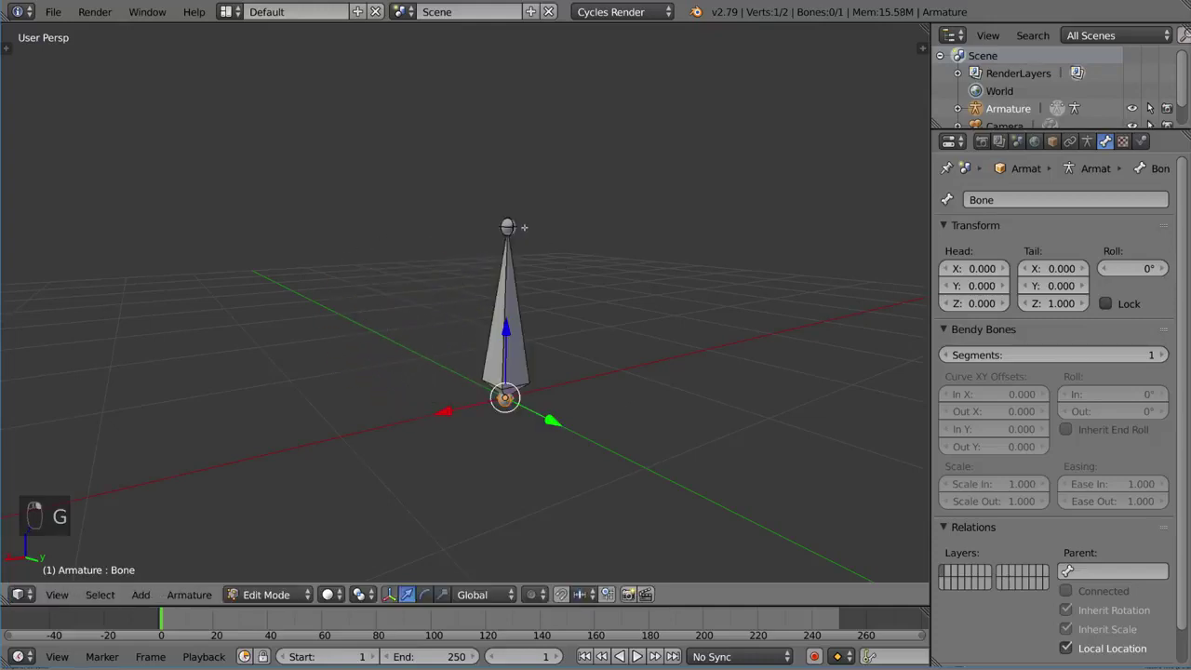
{"action": "key", "text": "g"}
{"action": "right_click", "coordinate": [711, 220]}
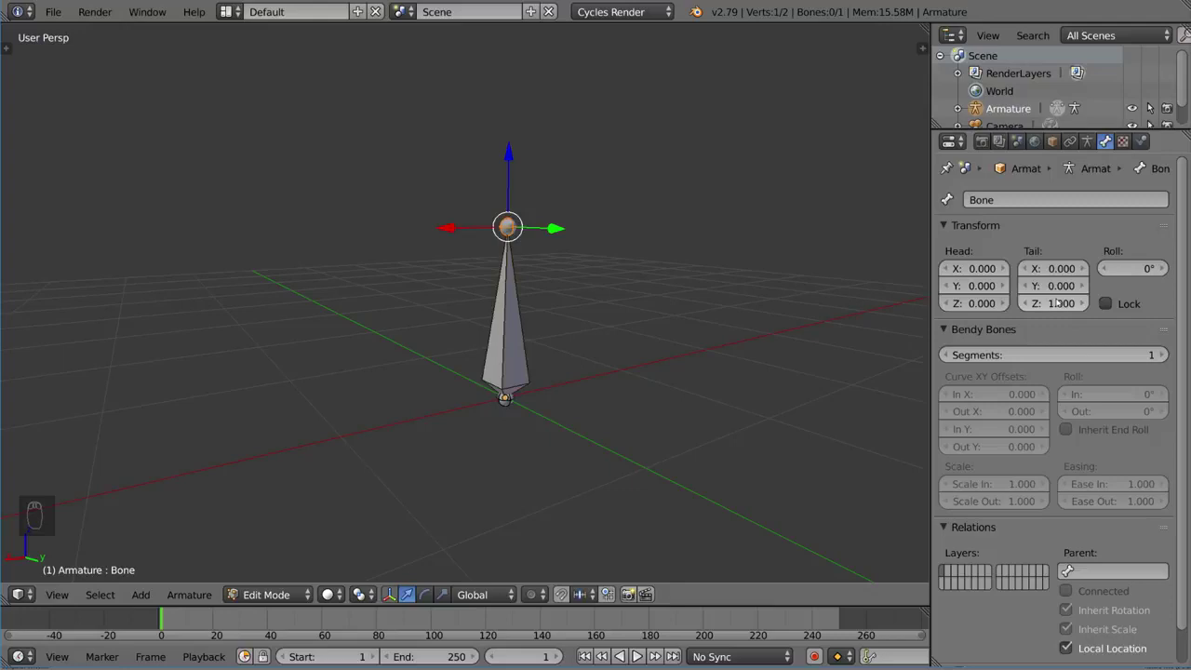
Nudge the bone's Head X and Tail X values, undoing each change
{"action": "right_click", "coordinate": [507, 398]}
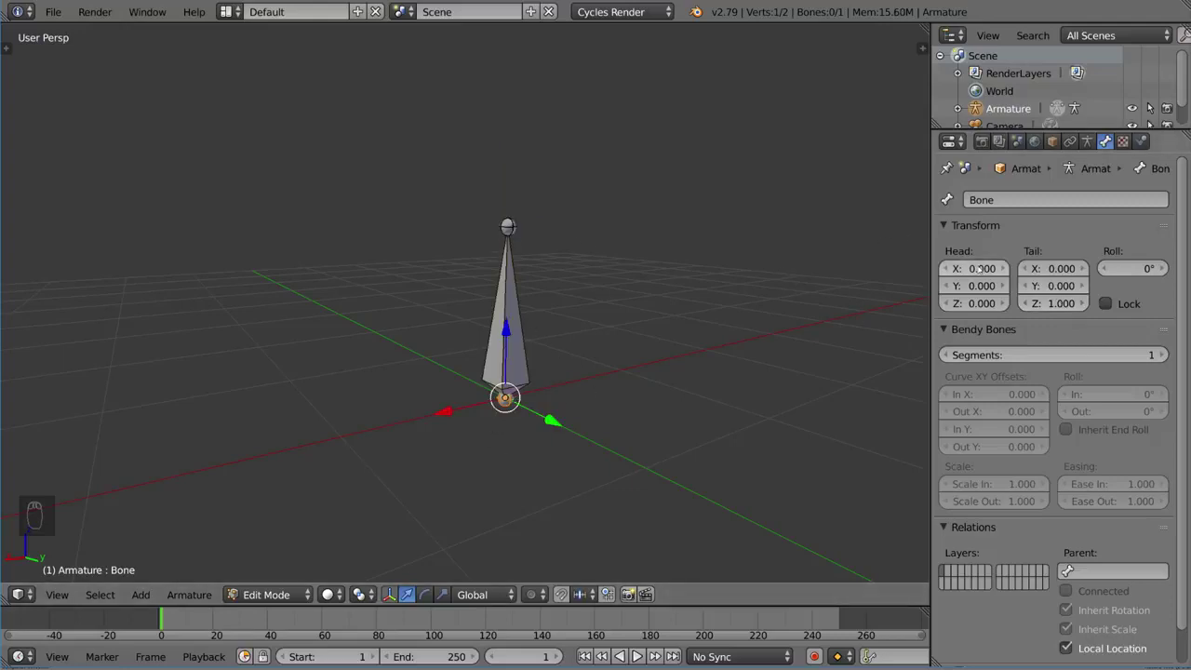
{"action": "left_click_drag", "start_coordinate": [972, 268], "coordinate": [977, 268]}
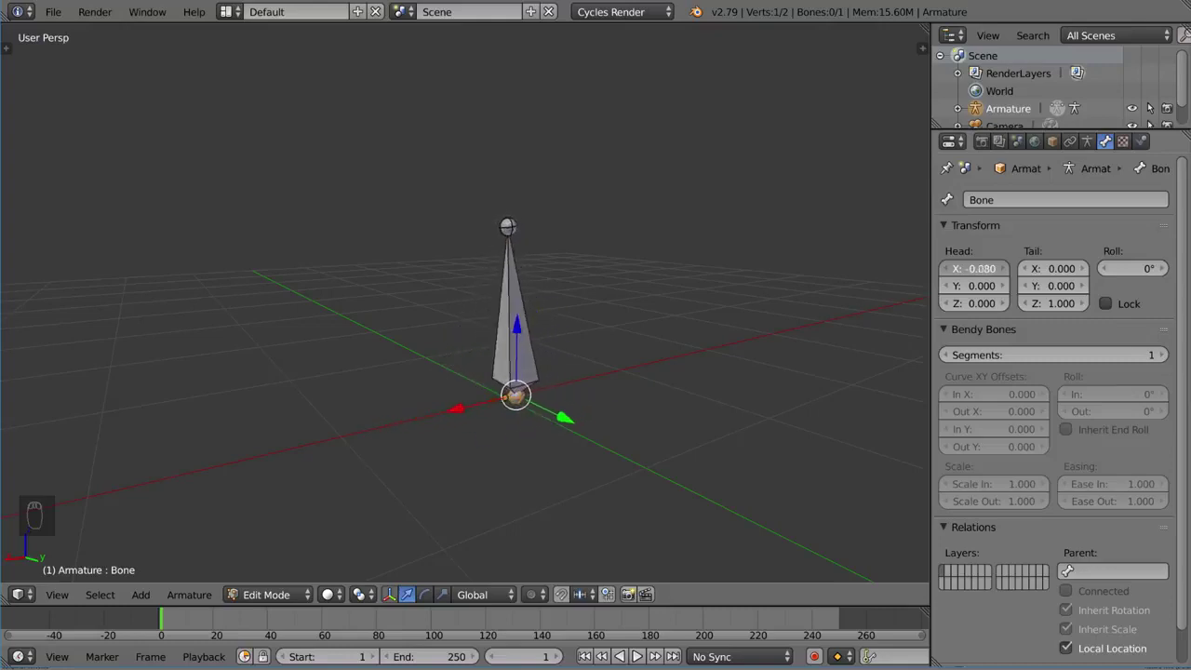
{"action": "key", "text": "ctrl+z"}
{"action": "mouse_move", "coordinate": [1051, 268]}
{"action": "left_mouse_down"}
{"action": "mouse_move", "coordinate": [1079, 268]}
{"action": "mouse_move", "coordinate": [1034, 286]}
{"action": "left_mouse_up"}
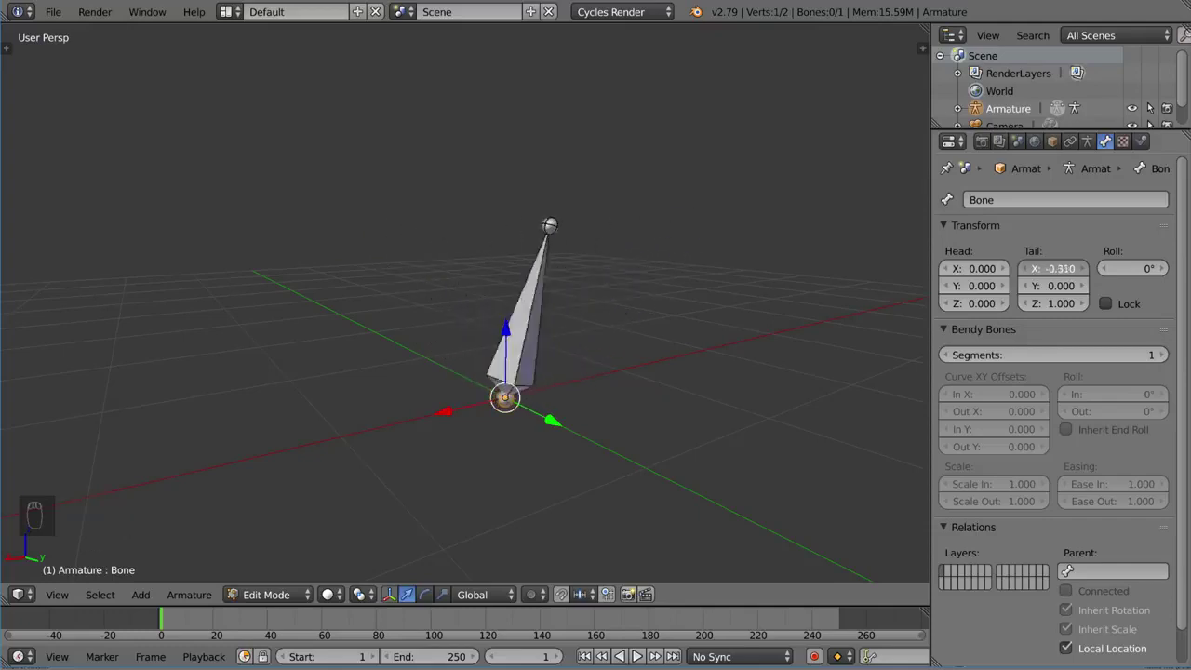
{"action": "key", "text": "ctrl+z"}
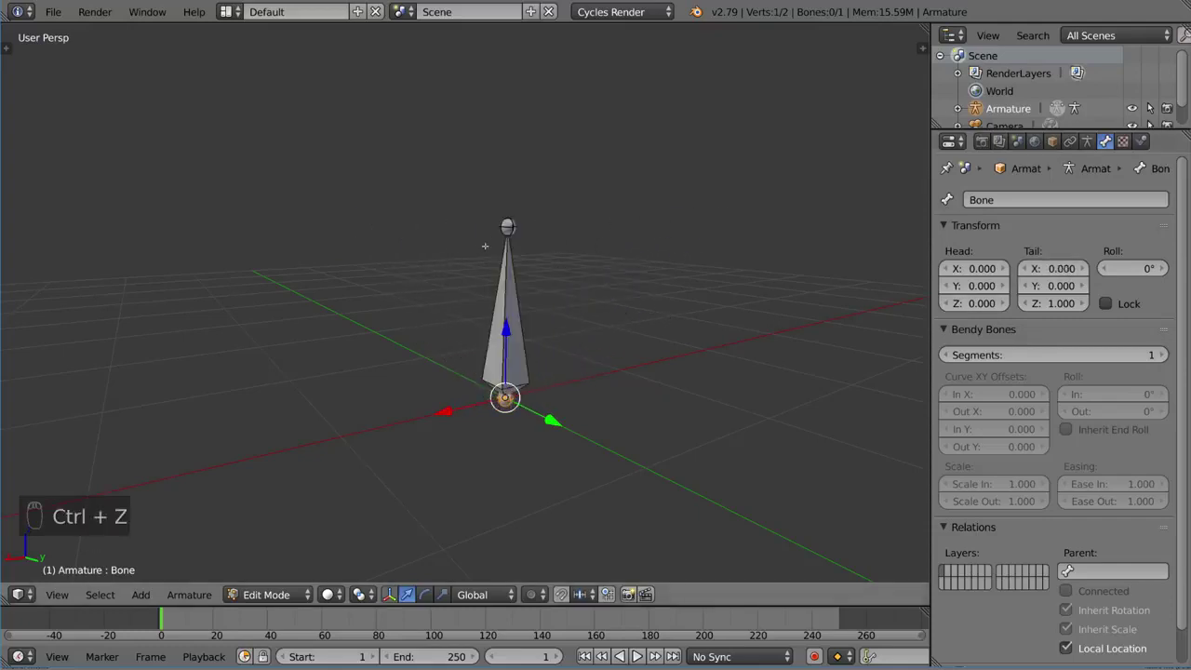
Try moving the tail joint, cancel the move, and leave Edit Mode
{"action": "right_click", "coordinate": [485, 246]}
{"action": "key", "text": "g"}
{"action": "right_click", "coordinate": [612, 390]}
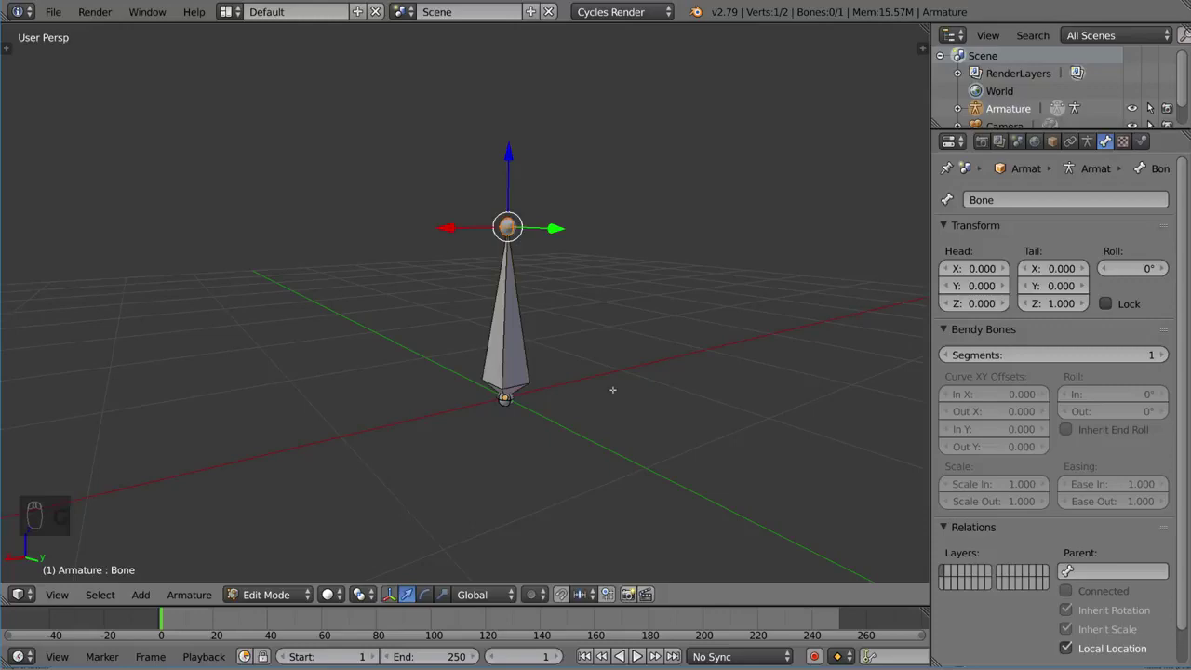
{"action": "key", "text": "Tab"}
In Pose Mode, rotate the bone twice and cancel both rotations
{"action": "key", "text": "ctrl+Tab"}
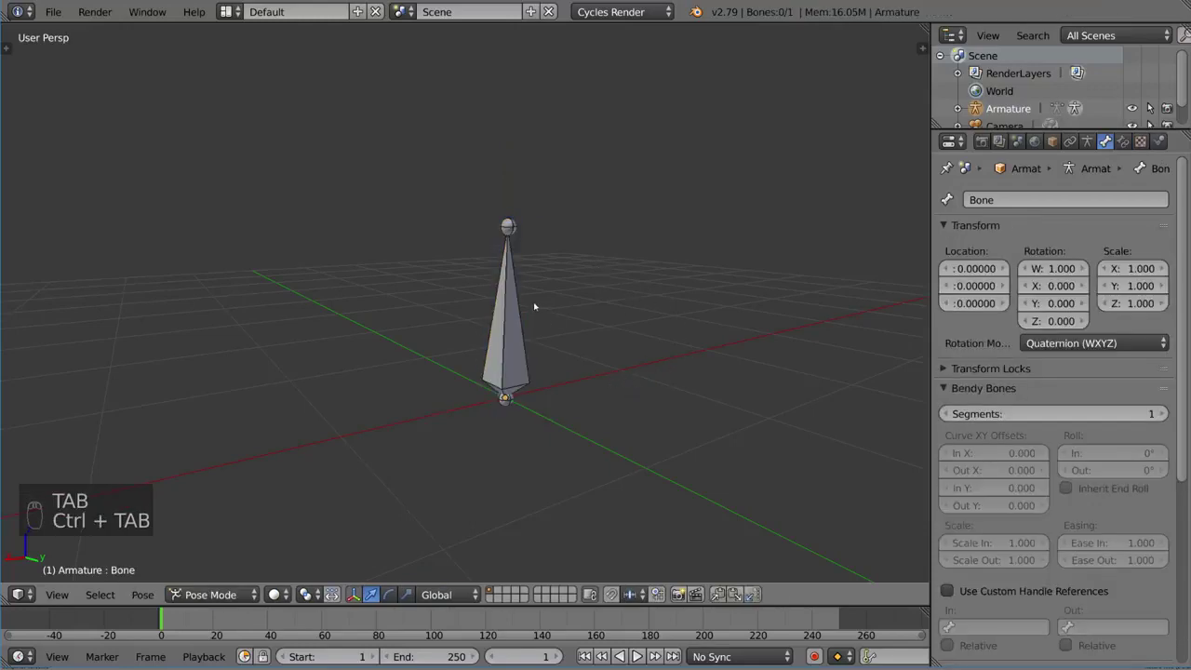
{"action": "right_click", "coordinate": [534, 306]}
{"action": "key", "text": "r"}
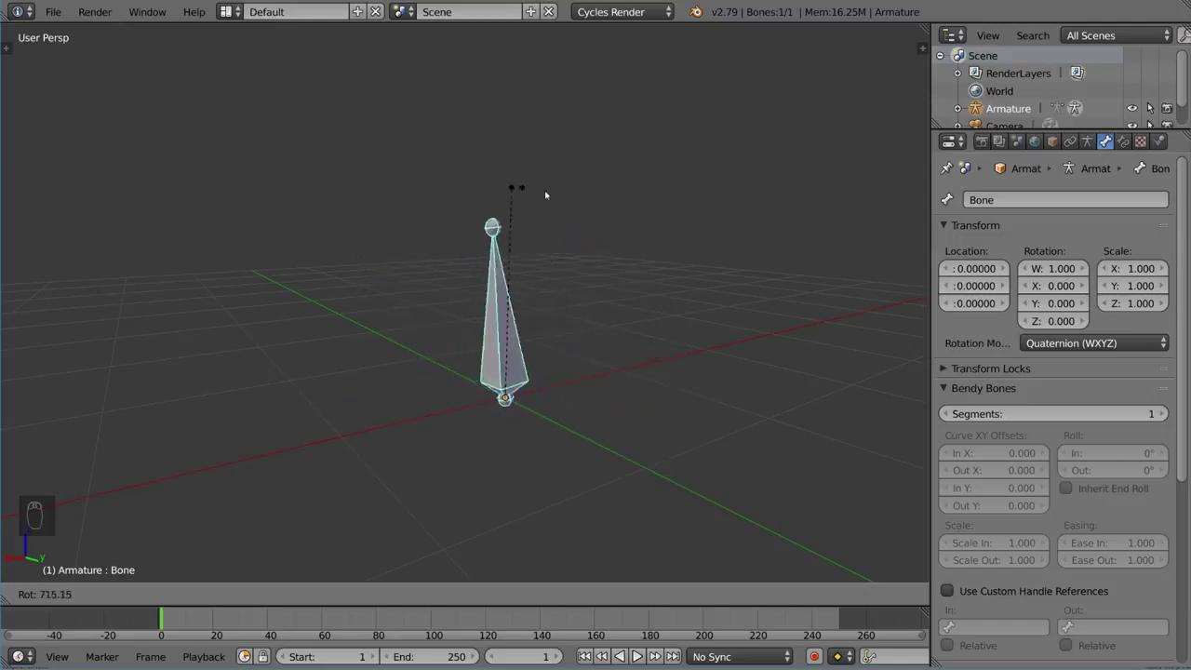
{"action": "right_click", "coordinate": [544, 190]}
{"action": "key", "text": "r"}
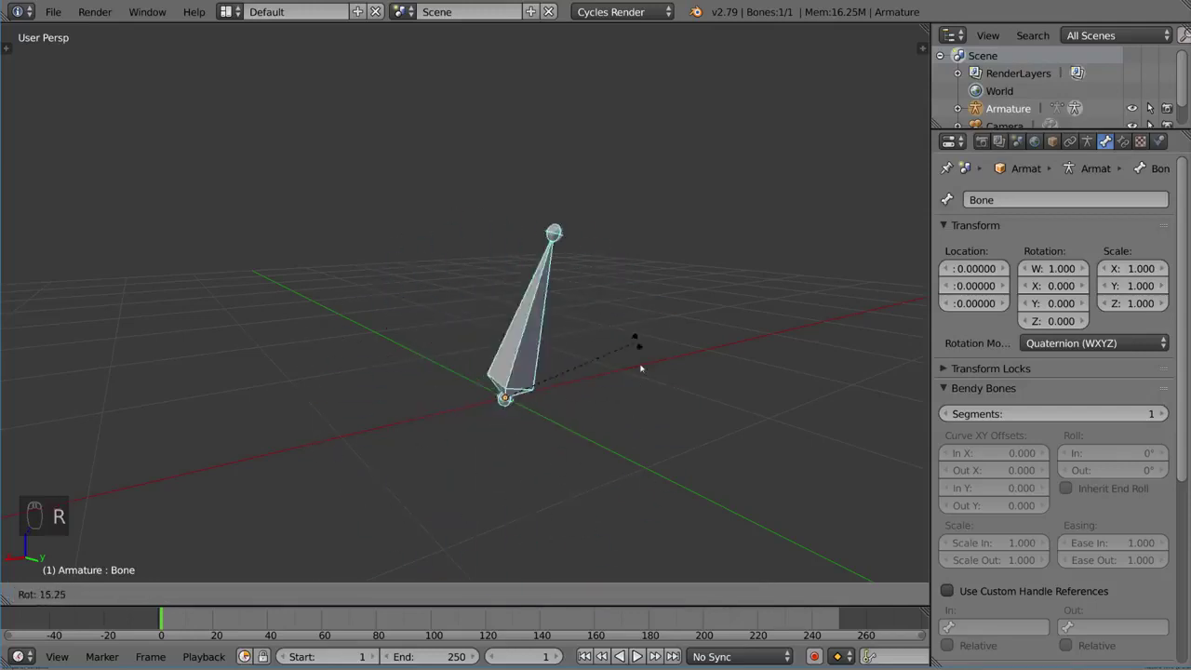
{"action": "right_click", "coordinate": [656, 307]}
Enter Edit Mode and select only the bone's tip
{"action": "key", "text": "Tab"}
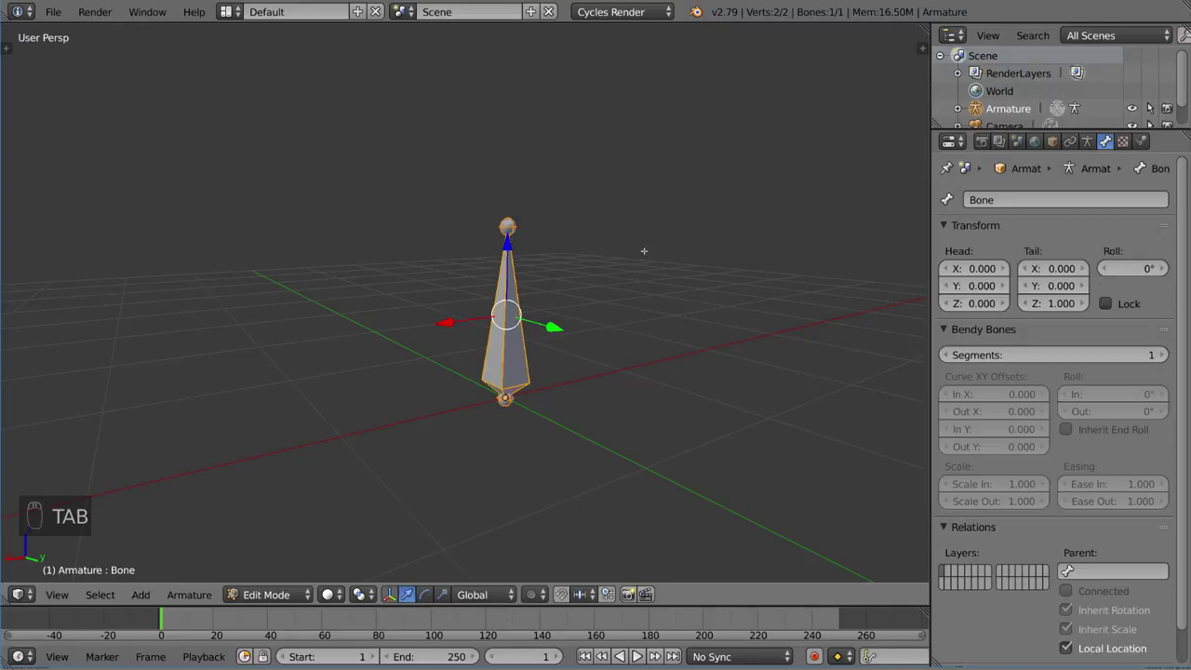
{"action": "right_click", "coordinate": [507, 226]}
{"action": "mouse_move", "coordinate": [658, 220]}
{"action": "middle_mouse_down"}
{"action": "mouse_move", "coordinate": [652, 252]}
{"action": "mouse_move", "coordinate": [614, 289]}
{"action": "mouse_move", "coordinate": [598, 287]}
{"action": "middle_mouse_up"}
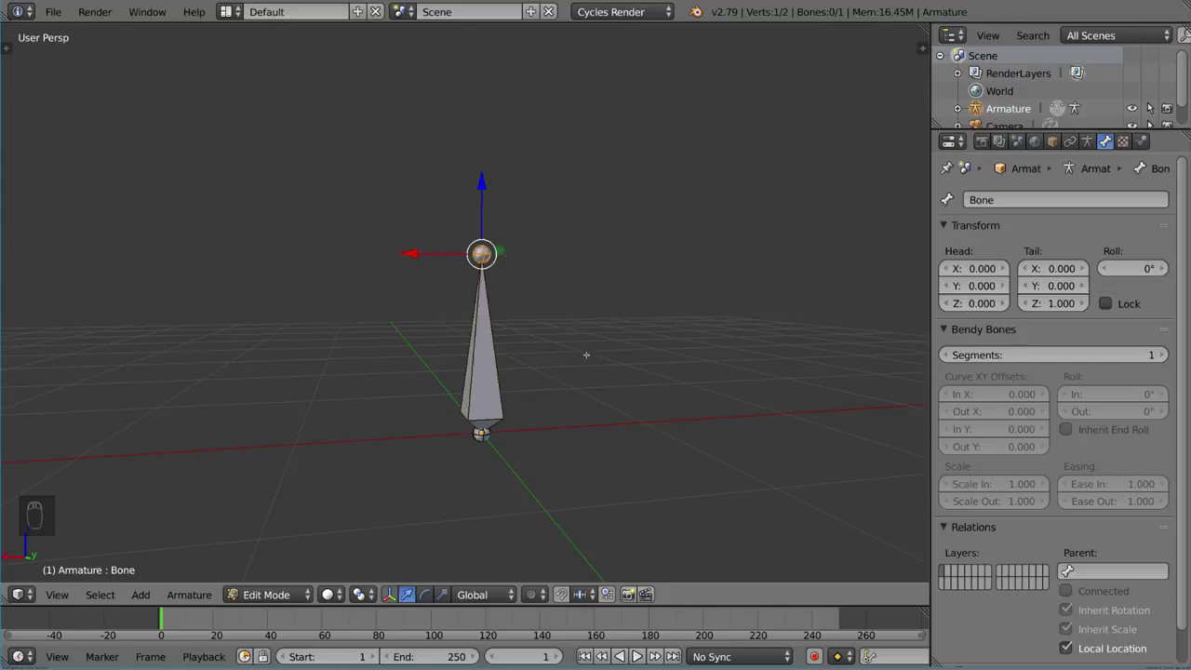
Extrude Bone.001 straight up along Z from the first bone's tip
{"action": "key", "text": "e"}
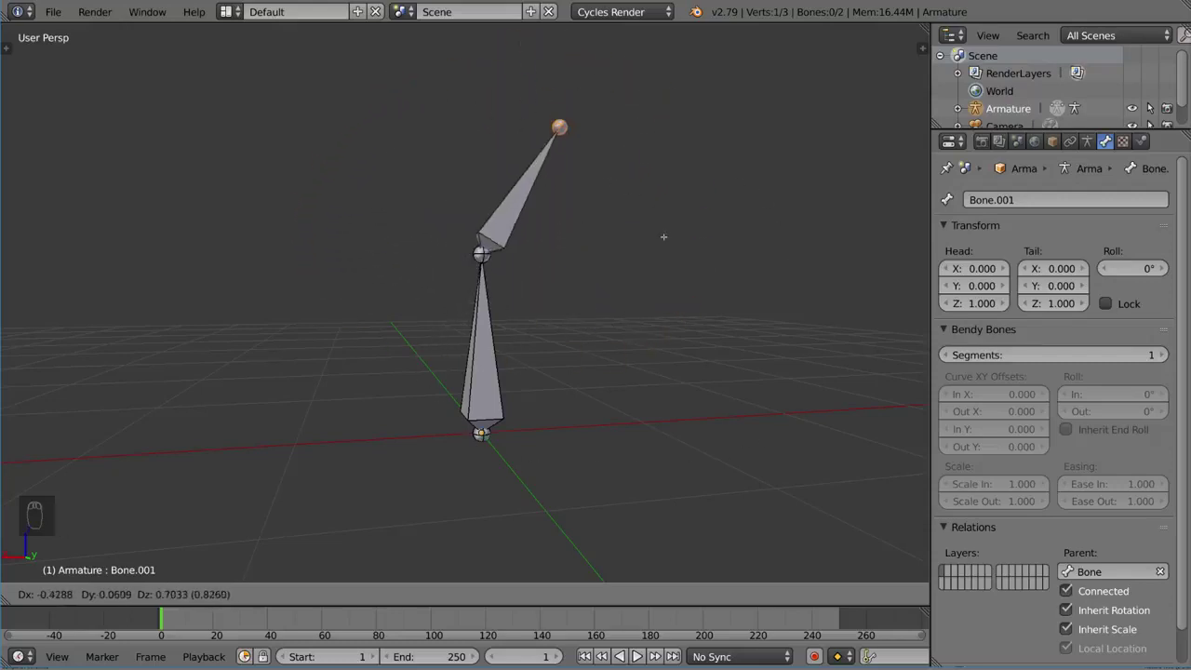
{"action": "key", "text": "z"}
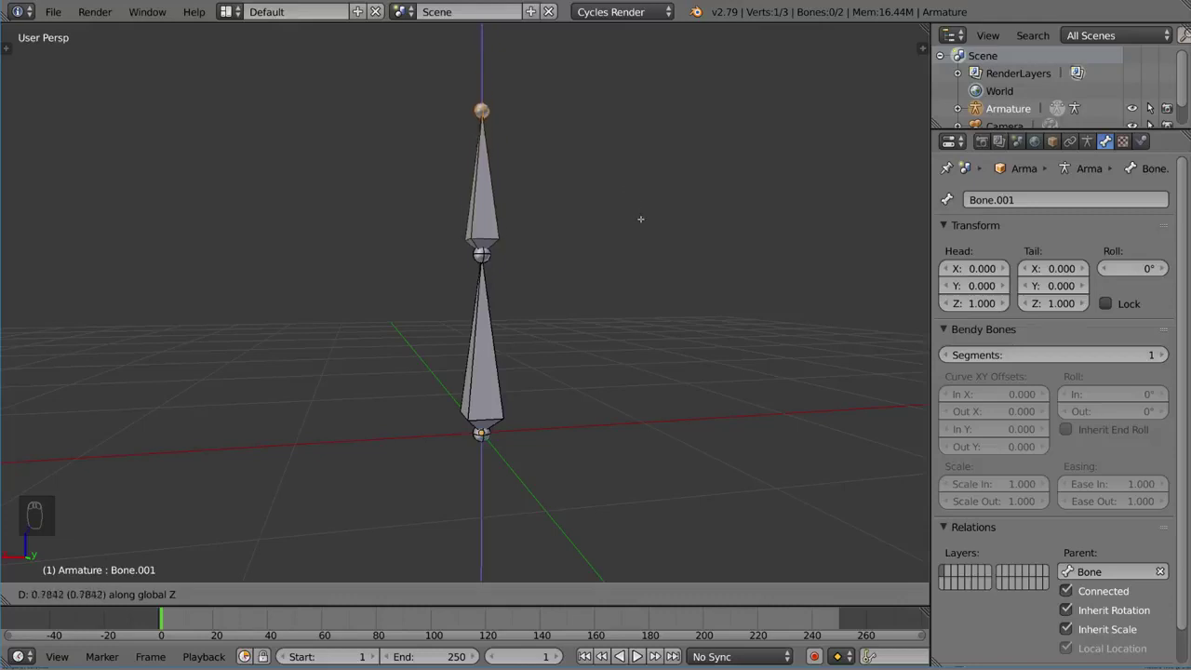
{"action": "left_click", "coordinate": [638, 221]}
{"action": "mouse_move", "coordinate": [695, 332]}
{"action": "middle_mouse_down"}
{"action": "mouse_move", "coordinate": [595, 311]}
{"action": "mouse_move", "coordinate": [641, 307]}
{"action": "middle_mouse_up"}
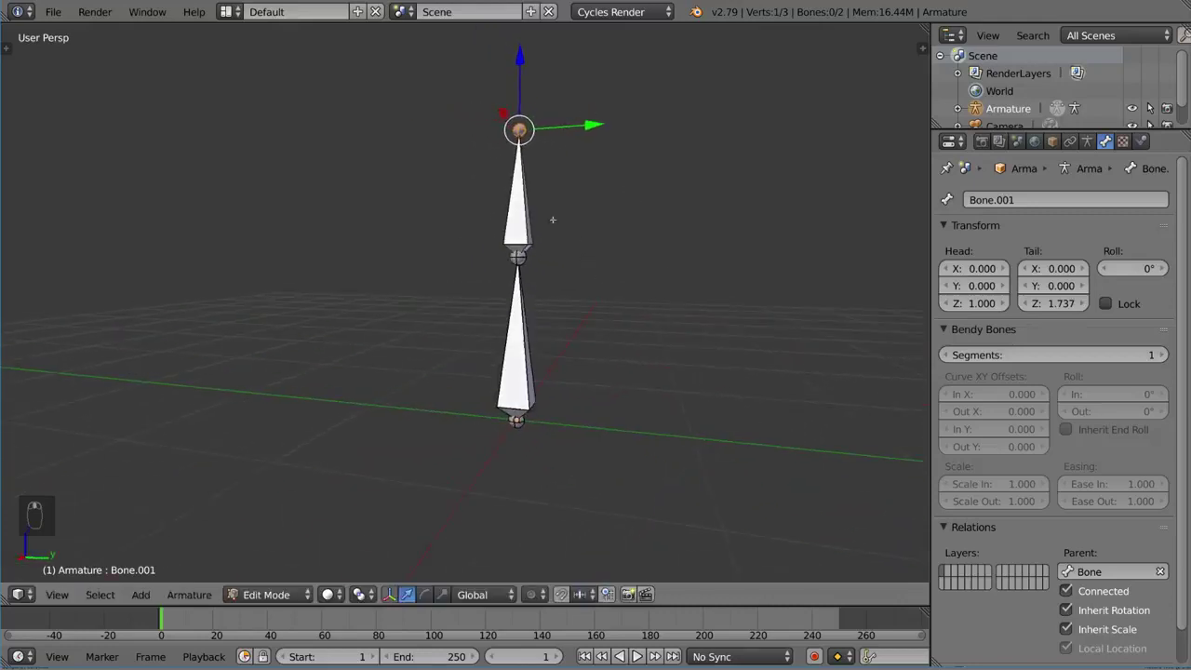
Duplicate Bone.001 as Bone.002 and place it to the right
{"action": "left_click", "coordinate": [519, 196]}
{"action": "key", "text": "shift+d"}
{"action": "left_click", "coordinate": [688, 401]}
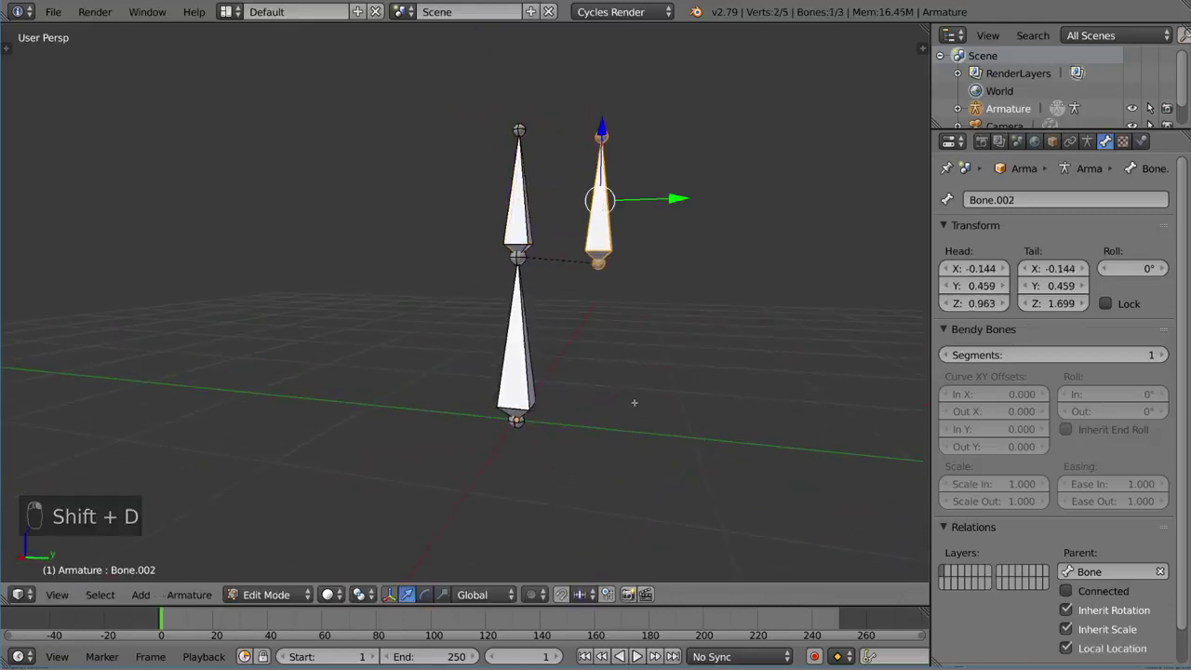
Set the 3D cursor left of the bones and add a new bone there
{"action": "left_click", "coordinate": [395, 303]}
{"action": "key", "text": "shift+a"}
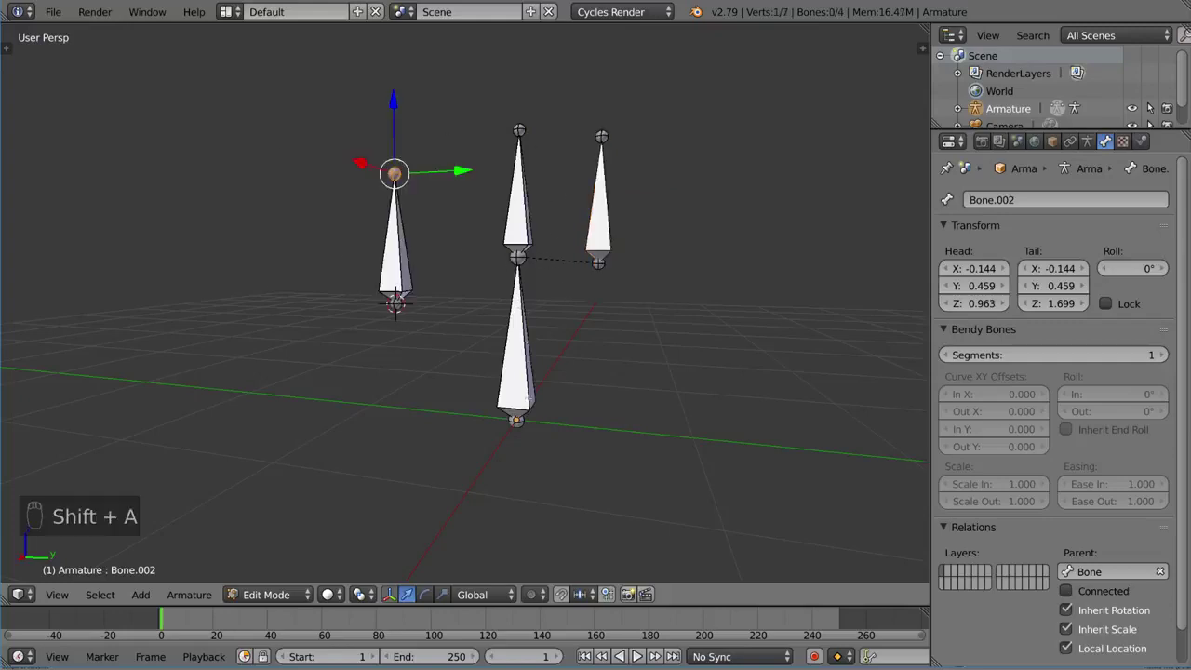
{"action": "mouse_move", "coordinate": [499, 250]}
{"action": "middle_mouse_down"}
{"action": "mouse_move", "coordinate": [611, 252]}
{"action": "mouse_move", "coordinate": [611, 297]}
{"action": "mouse_move", "coordinate": [545, 265]}
{"action": "mouse_move", "coordinate": [584, 294]}
{"action": "middle_mouse_up"}
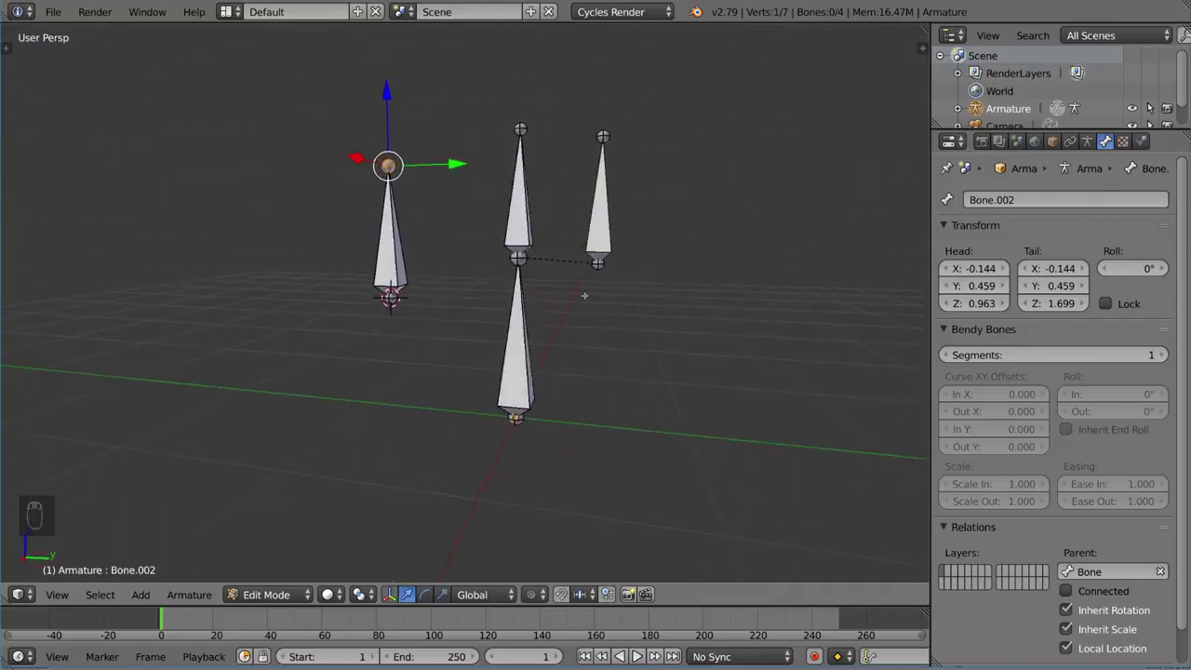
Lengthen Bone.001 by moving its tip straight up along Z
{"action": "right_click", "coordinate": [529, 338]}
{"action": "mouse_move", "coordinate": [529, 338]}
{"action": "middle_mouse_down"}
{"action": "mouse_move", "coordinate": [564, 262]}
{"action": "mouse_move", "coordinate": [624, 301]}
{"action": "mouse_move", "coordinate": [537, 255]}
{"action": "mouse_move", "coordinate": [537, 361]}
{"action": "middle_mouse_up"}
{"action": "key", "text": "e"}
{"action": "left_click", "coordinate": [537, 307]}
{"action": "scroll", "coordinate": [537, 307], "scroll_direction": "down", "scroll_amount": 3}
{"action": "key", "text": "g"}
{"action": "key", "text": "z"}
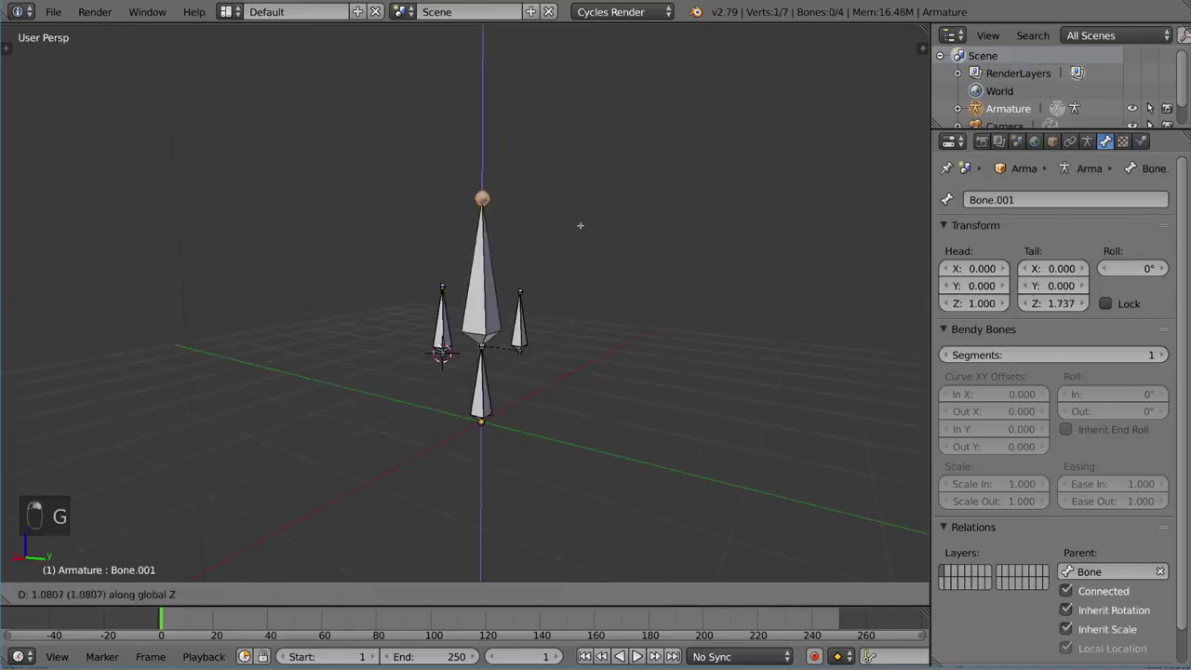
{"action": "left_click", "coordinate": [590, 93]}
Select Bone.001 and subdivide it from the W menu
{"action": "mouse_move", "coordinate": [590, 93]}
{"action": "middle_mouse_down"}
{"action": "mouse_move", "coordinate": [561, 257]}
{"action": "mouse_move", "coordinate": [669, 247]}
{"action": "mouse_move", "coordinate": [489, 239]}
{"action": "middle_mouse_up"}
{"action": "right_click", "coordinate": [489, 239]}
{"action": "middle_click_drag", "start_coordinate": [605, 247], "coordinate": [486, 89]}
{"action": "middle_click_drag", "start_coordinate": [486, 204], "coordinate": [679, 299]}
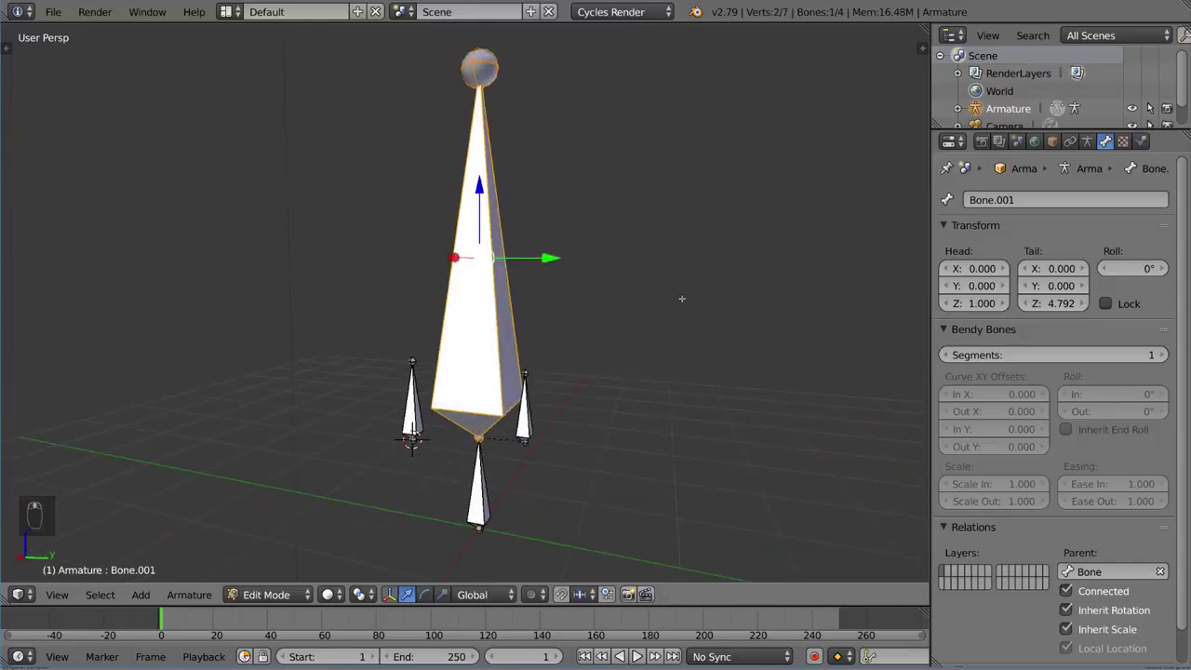
{"action": "key", "text": "w"}
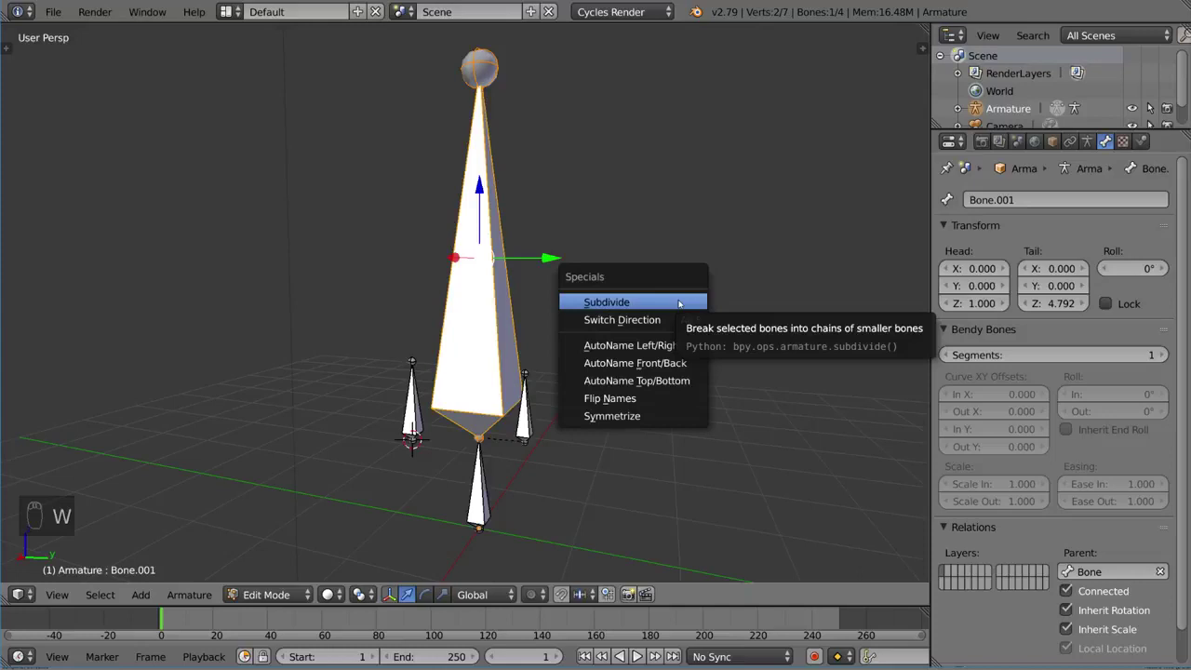
{"action": "left_click", "coordinate": [678, 300]}
Set the subdivision to 5 cuts, then switch the armature to Pose Mode
{"action": "mouse_move", "coordinate": [591, 338]}
{"action": "middle_mouse_down"}
{"action": "mouse_move", "coordinate": [546, 266]}
{"action": "mouse_move", "coordinate": [518, 287]}
{"action": "mouse_move", "coordinate": [605, 273]}
{"action": "middle_mouse_up"}
{"action": "key", "text": "t"}
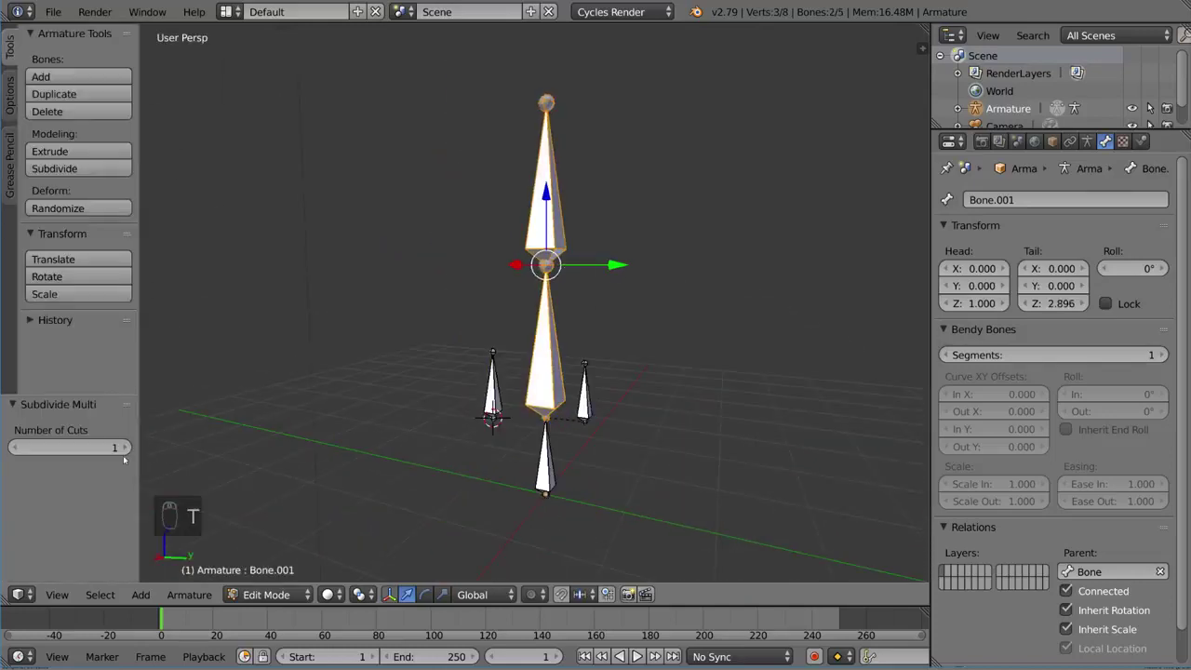
{"action": "left_click", "coordinate": [123, 448]}
{"action": "left_click", "coordinate": [124, 447]}
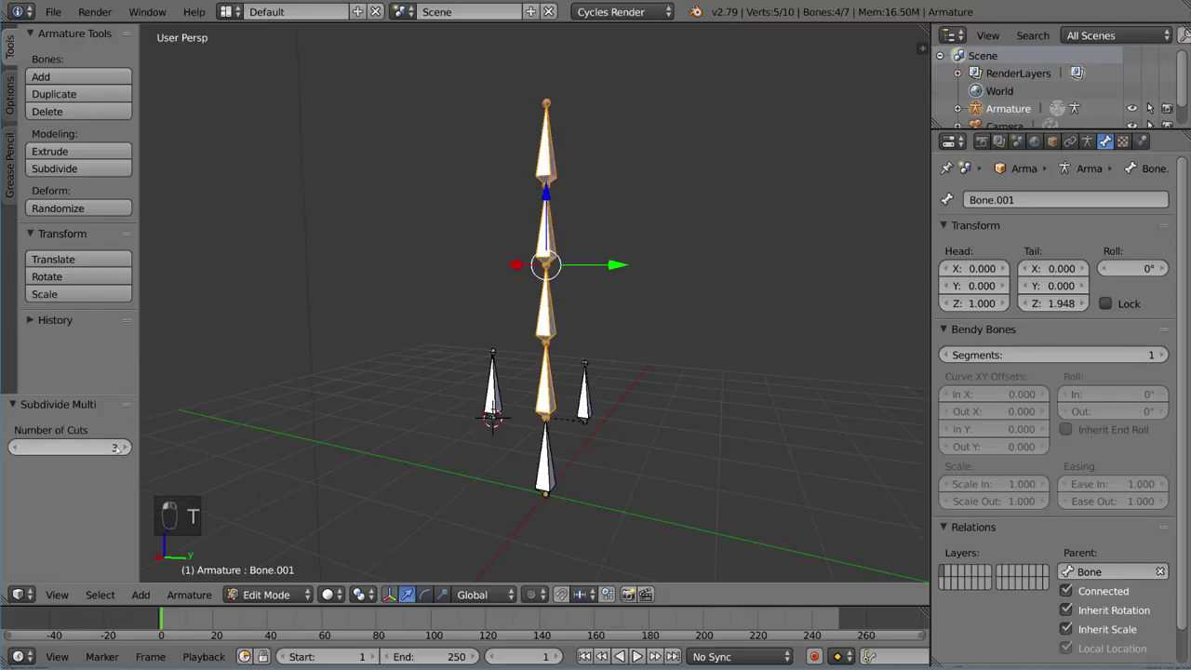
{"action": "left_click", "coordinate": [15, 447]}
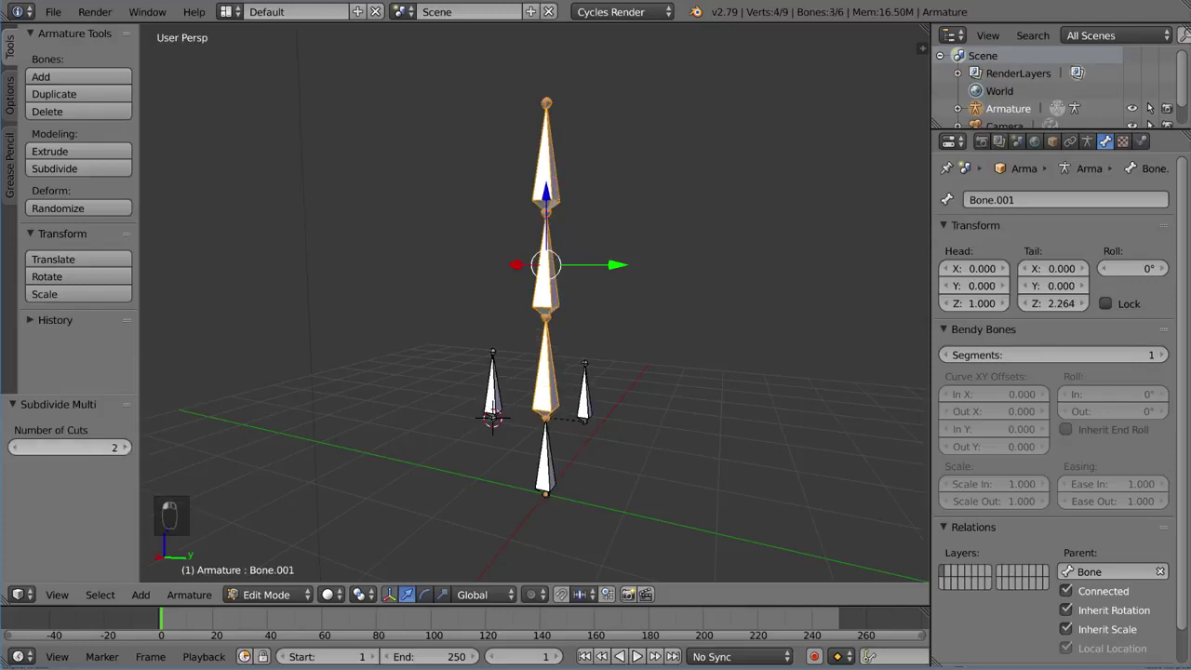
{"action": "left_click", "coordinate": [124, 448]}
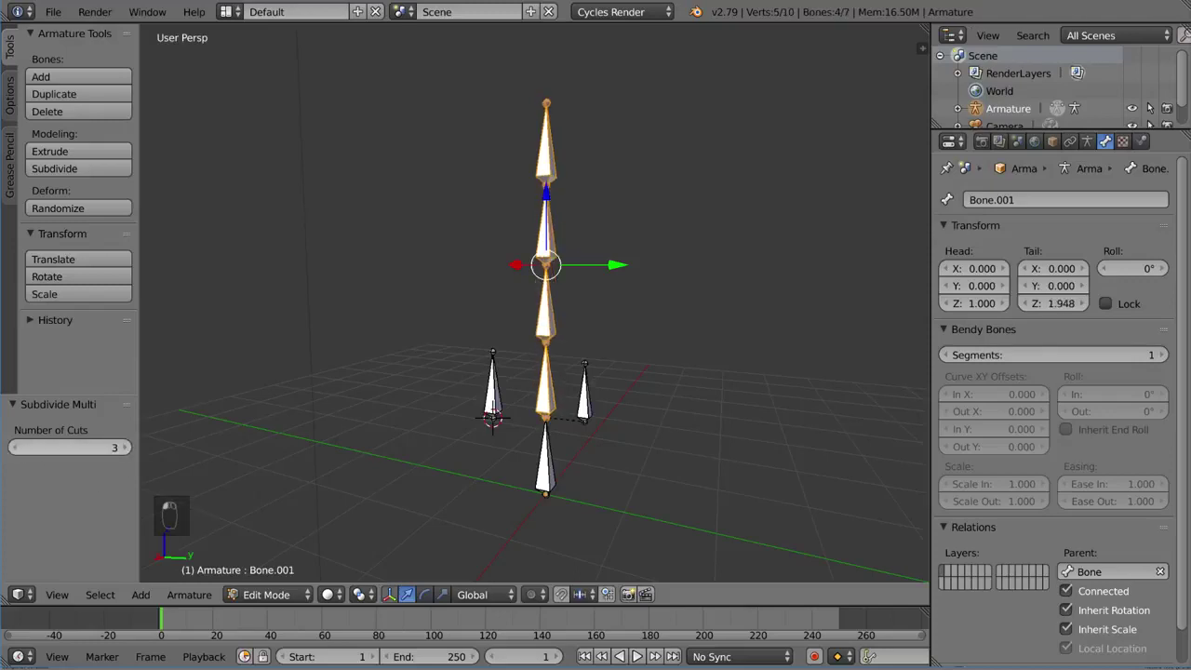
{"action": "left_click", "coordinate": [123, 447]}
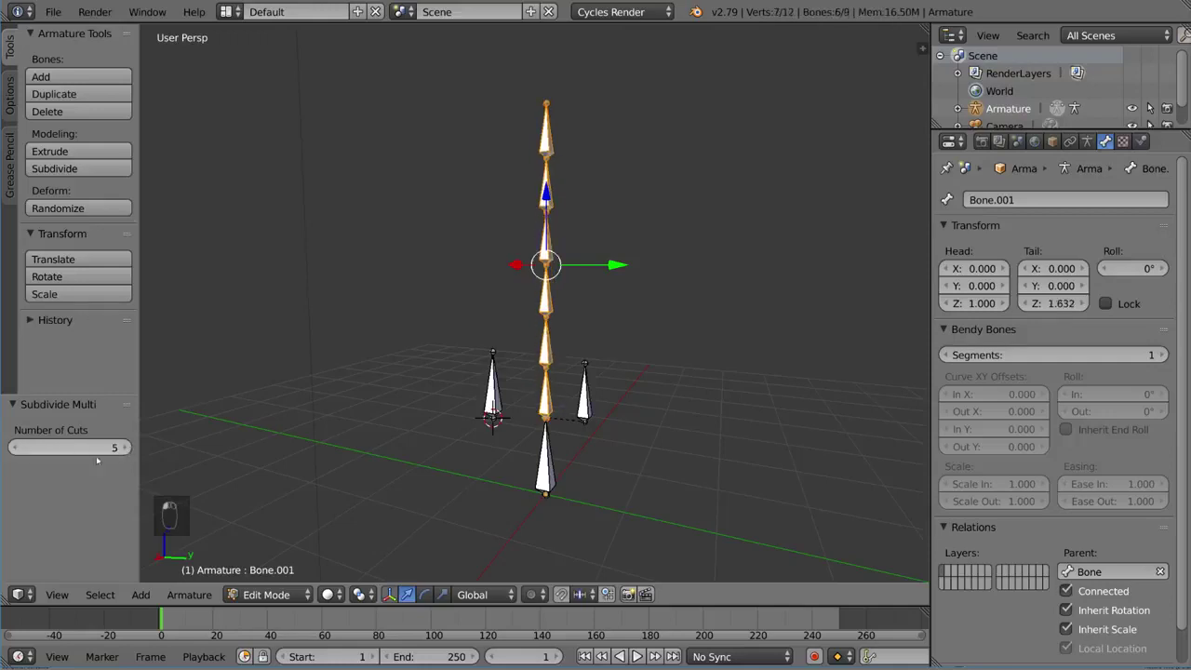
{"action": "middle_click_drag", "start_coordinate": [609, 412], "coordinate": [625, 330]}
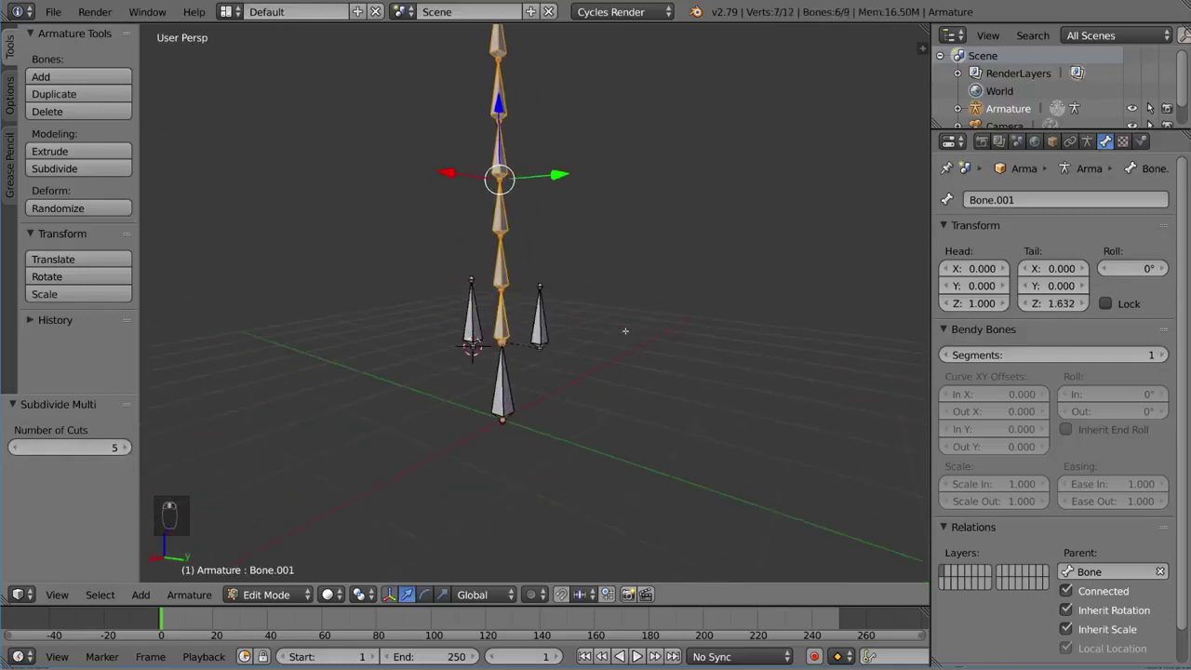
{"action": "key", "text": "ctrl+Tab"}
{"action": "middle_click_drag", "start_coordinate": [561, 319], "coordinate": [577, 382]}
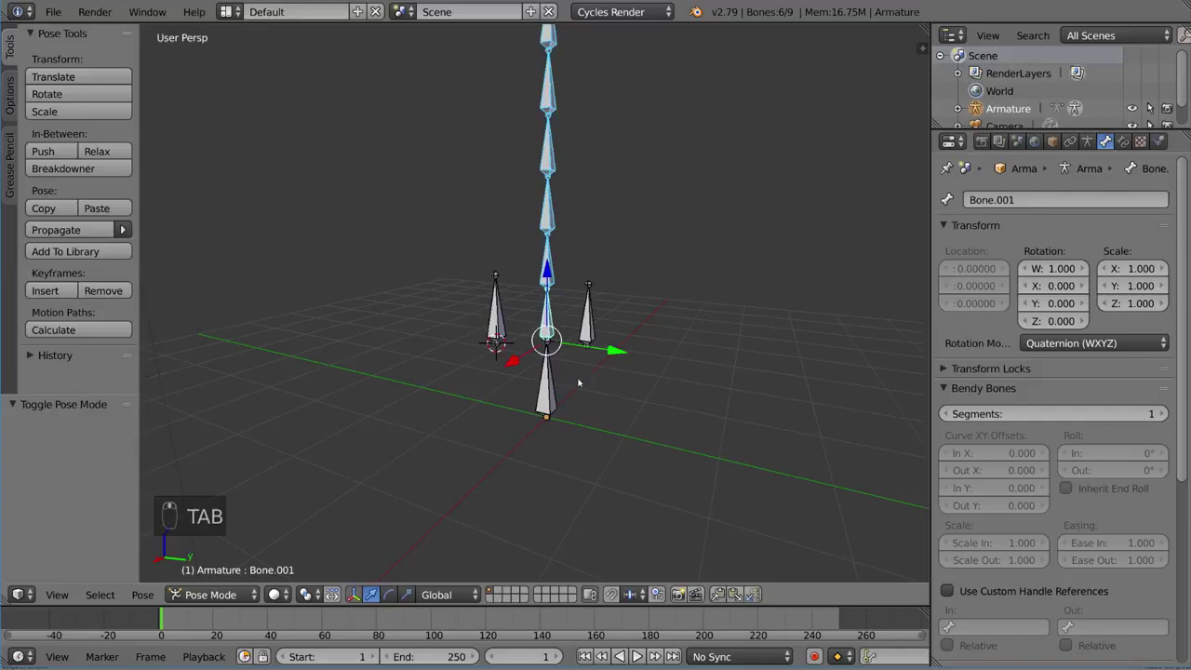
{"action": "mouse_move", "coordinate": [730, 85]}
{"action": "middle_mouse_down"}
{"action": "mouse_move", "coordinate": [685, 340]}
{"action": "mouse_move", "coordinate": [646, 298]}
{"action": "mouse_move", "coordinate": [663, 254]}
{"action": "mouse_move", "coordinate": [612, 391]}
{"action": "middle_mouse_up"}
{"action": "right_click", "coordinate": [547, 487]}
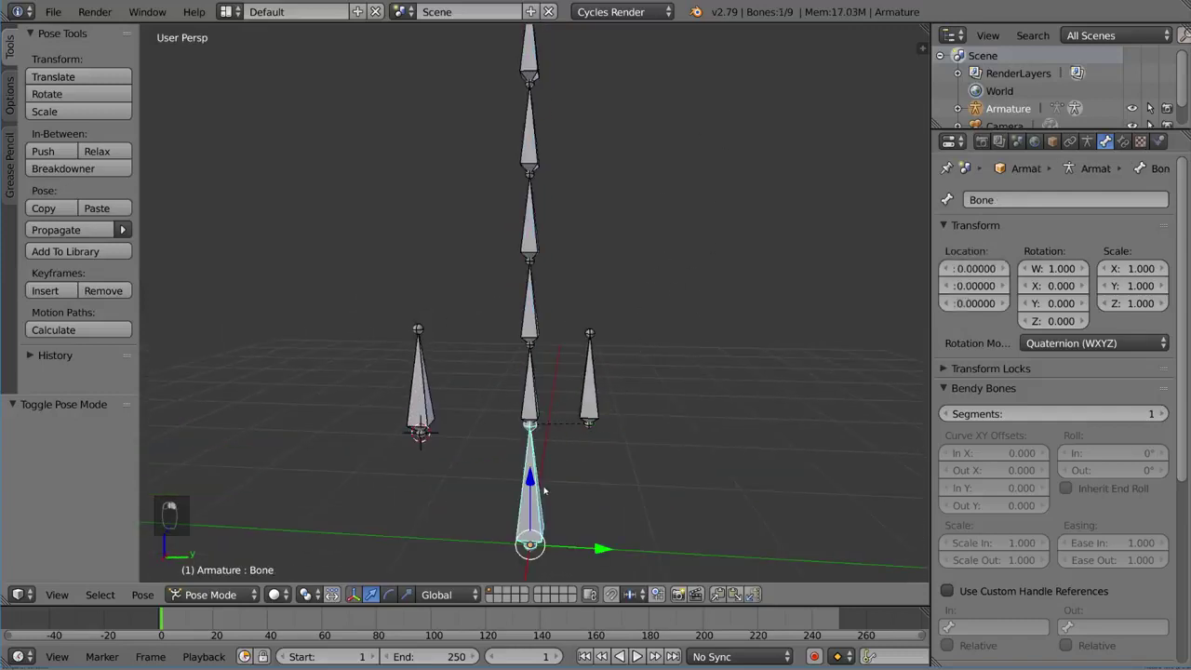
{"action": "mouse_move", "coordinate": [547, 487]}
{"action": "middle_mouse_down"}
{"action": "mouse_move", "coordinate": [550, 412]}
{"action": "mouse_move", "coordinate": [606, 410]}
{"action": "mouse_move", "coordinate": [598, 446]}
{"action": "mouse_move", "coordinate": [594, 375]}
{"action": "middle_mouse_up"}
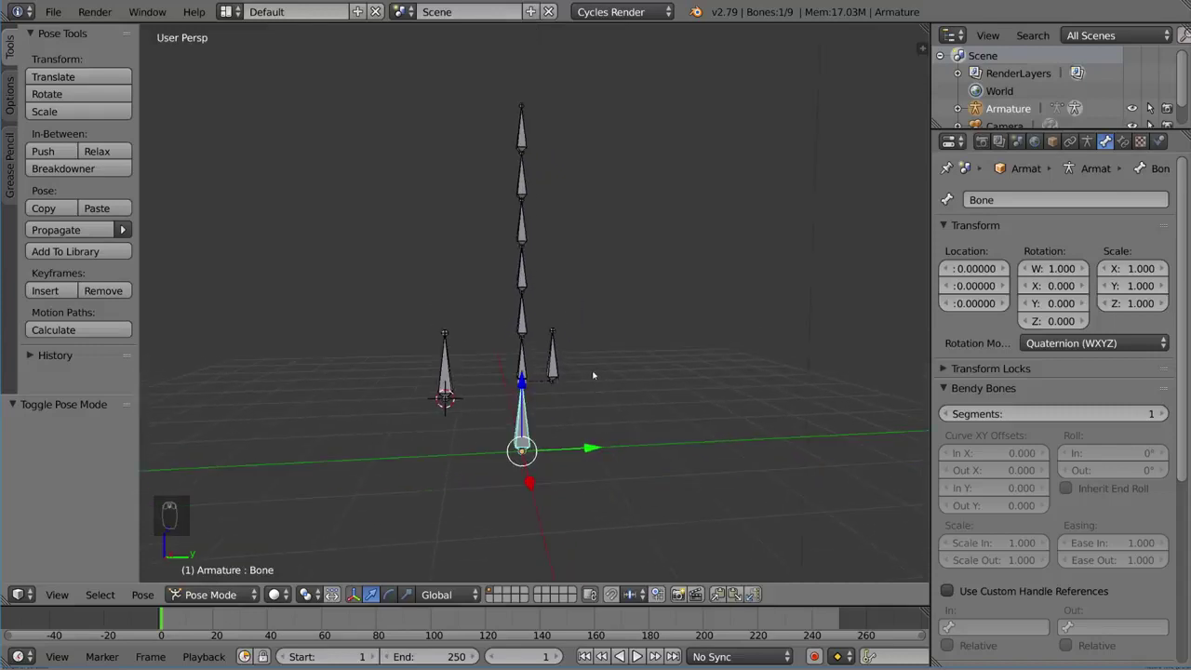
{"action": "key", "text": "r"}
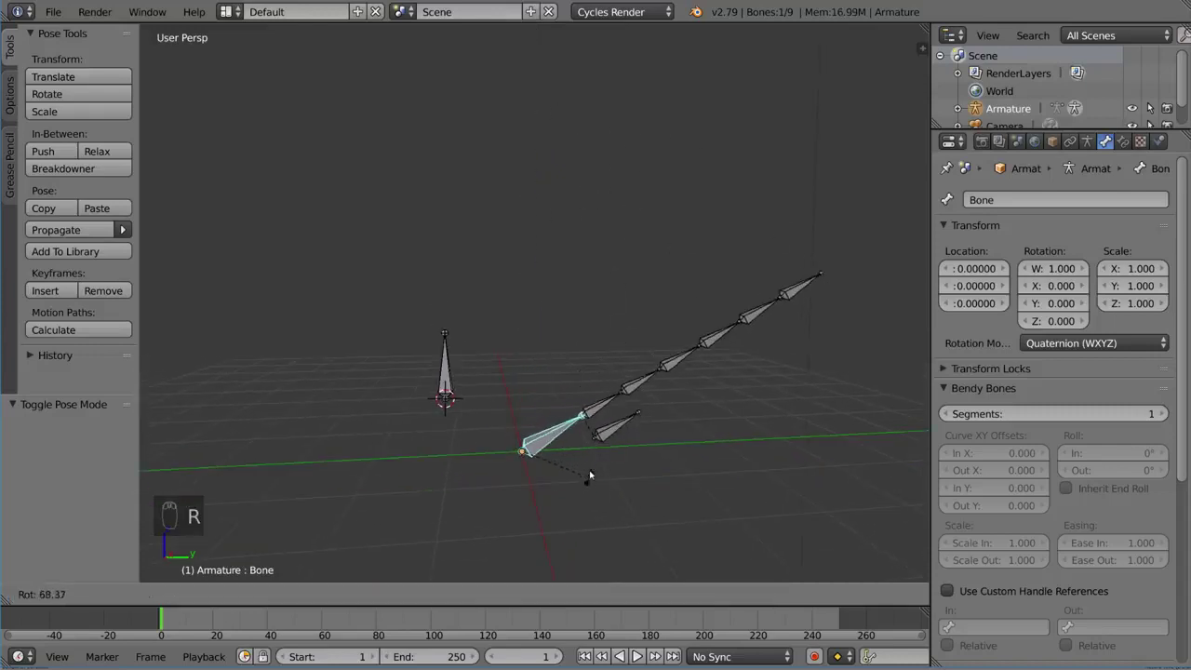
{"action": "right_click", "coordinate": [594, 403]}
{"action": "right_click", "coordinate": [445, 368]}
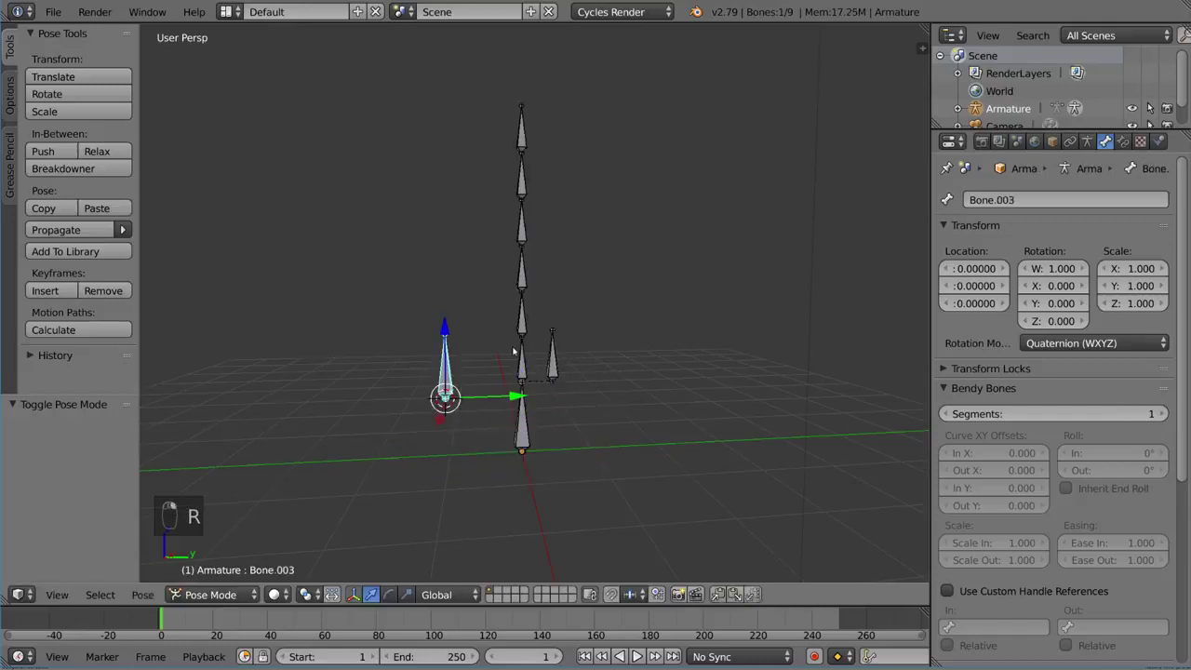
Parent the left bone Bone.003 to the chain's top bone Bone.004 using Keep Offset
{"action": "key", "text": "Tab"}
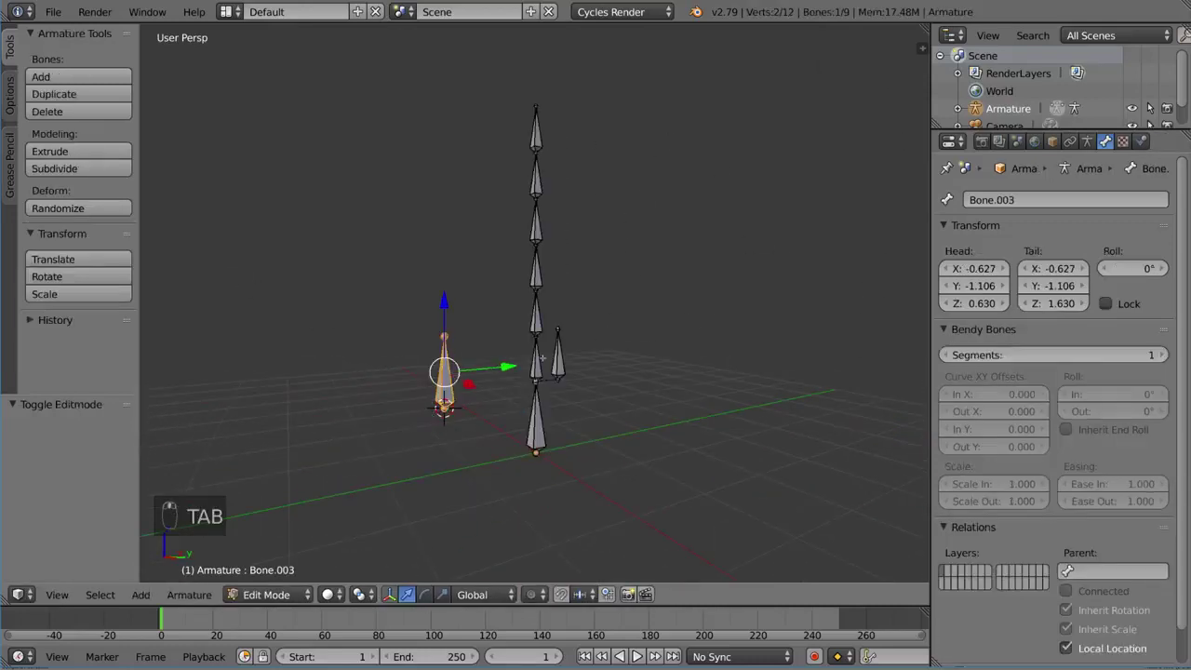
{"action": "right_click", "coordinate": [540, 129], "text": "shift"}
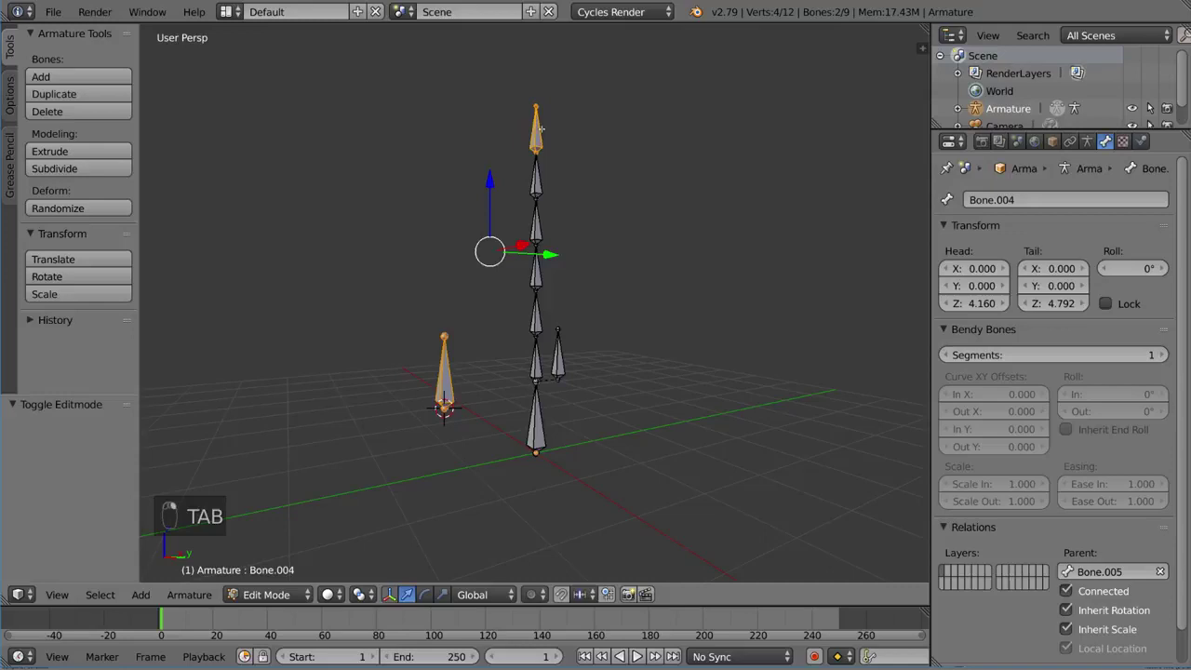
{"action": "key", "text": "ctrl+p"}
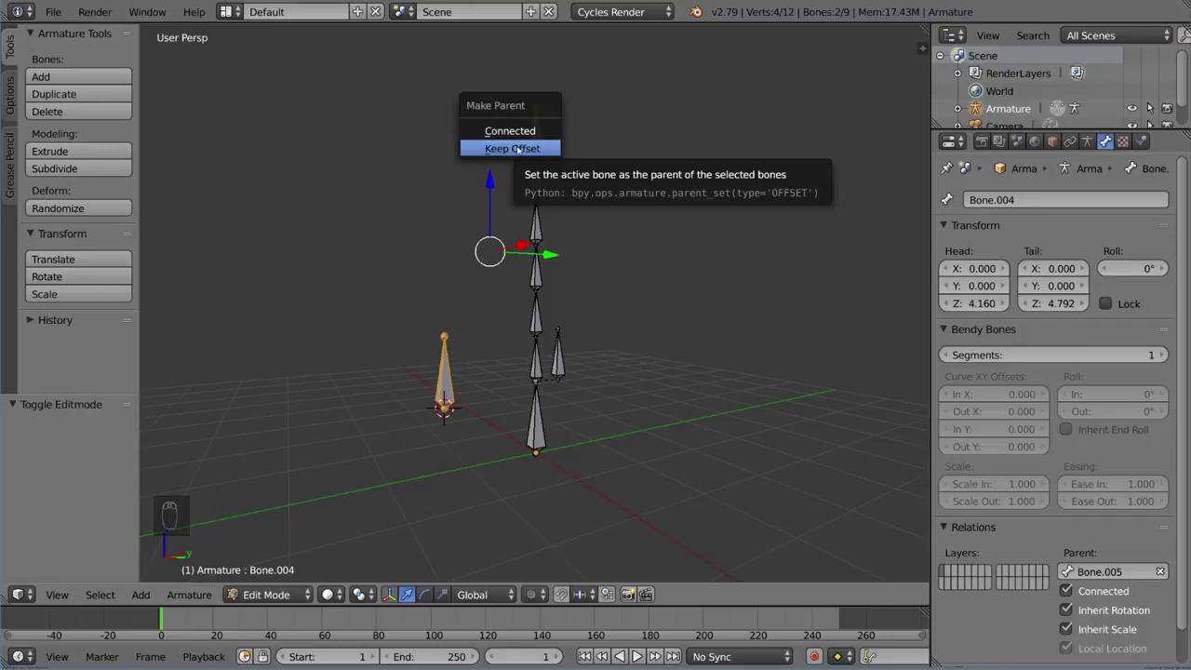
{"action": "left_click", "coordinate": [517, 149]}
{"action": "mouse_move", "coordinate": [517, 152]}
{"action": "middle_mouse_down"}
{"action": "mouse_move", "coordinate": [514, 340]}
{"action": "mouse_move", "coordinate": [548, 349]}
{"action": "mouse_move", "coordinate": [563, 372]}
{"action": "middle_mouse_up"}
{"action": "right_click", "coordinate": [549, 349]}
{"action": "right_click", "coordinate": [519, 479]}
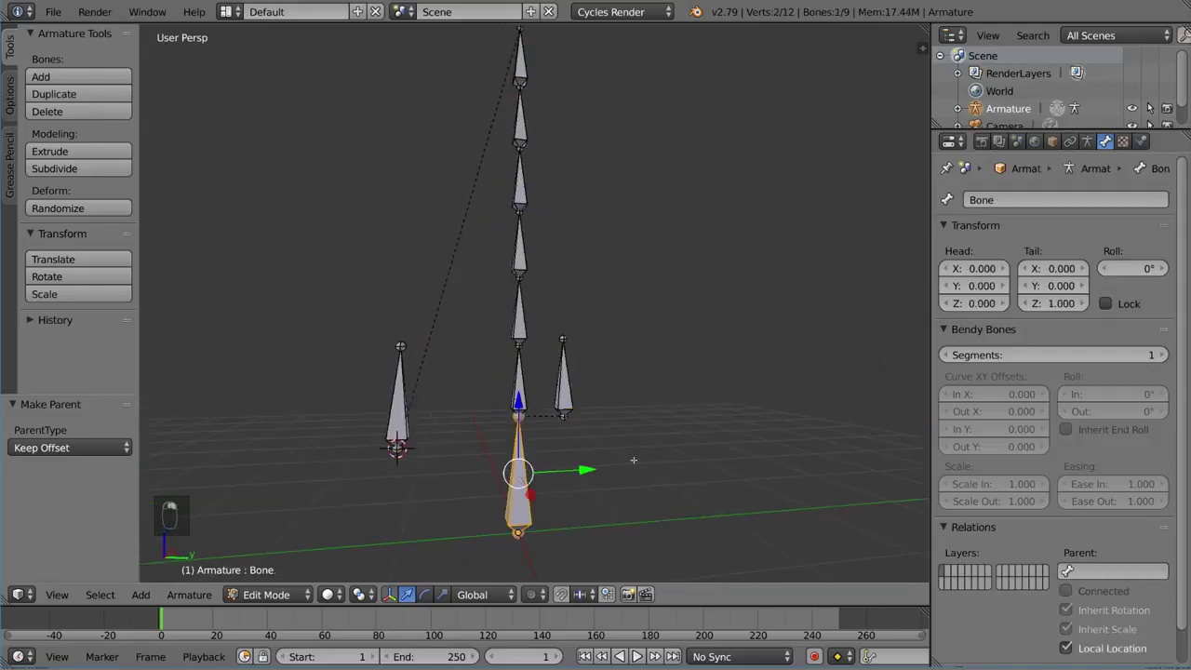
In Pose Mode, test-rotate the root bone and the second bone, cancelling each rotation
{"action": "key", "text": "ctrl+Tab"}
{"action": "mouse_move", "coordinate": [633, 460]}
{"action": "middle_mouse_down"}
{"action": "mouse_move", "coordinate": [608, 470]}
{"action": "mouse_move", "coordinate": [646, 394]}
{"action": "mouse_move", "coordinate": [630, 385]}
{"action": "middle_mouse_up"}
{"action": "key", "text": "r"}
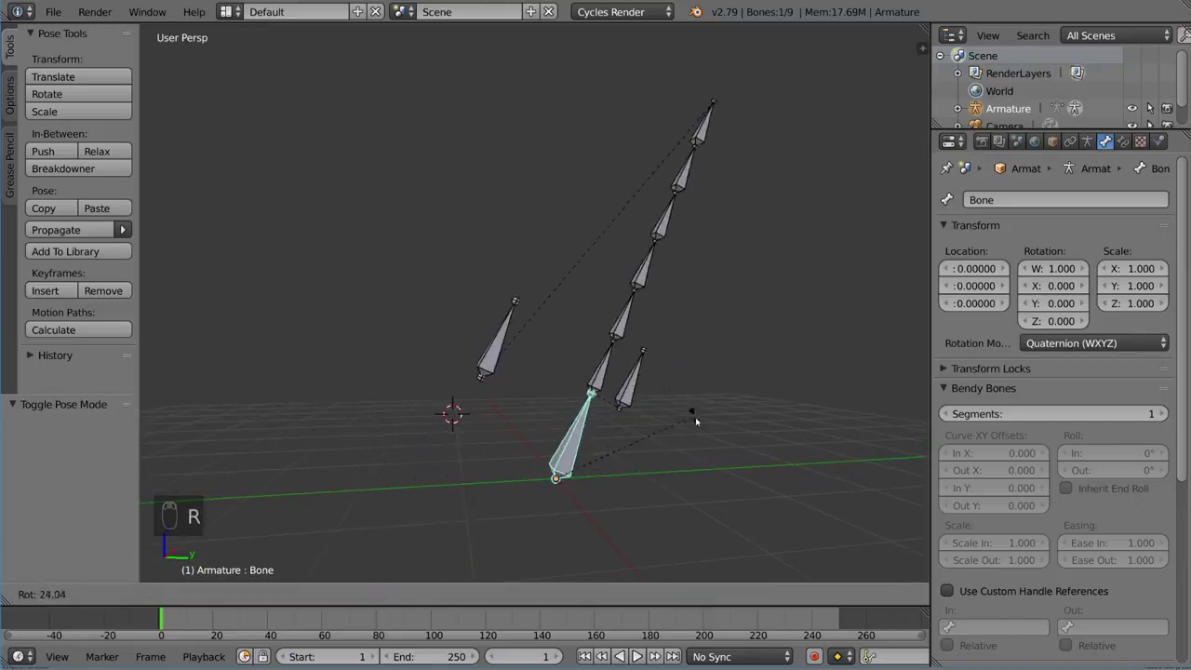
{"action": "right_click", "coordinate": [696, 421]}
{"action": "right_click", "coordinate": [558, 359]}
{"action": "key", "text": "r"}
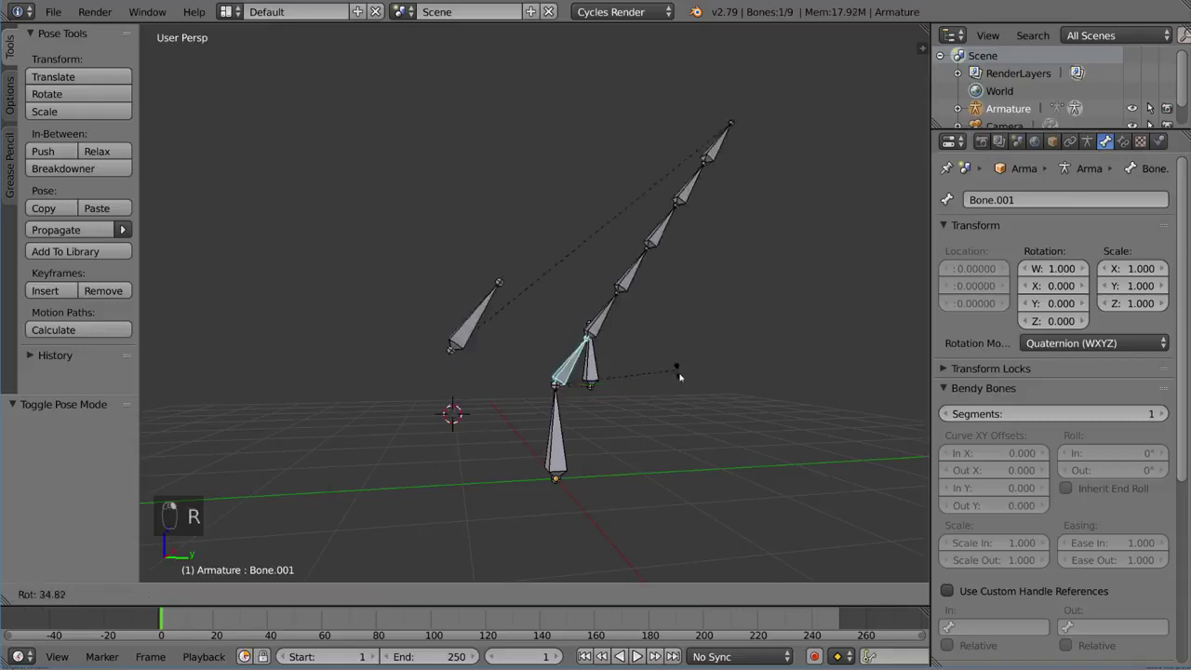
{"action": "right_click", "coordinate": [585, 287]}
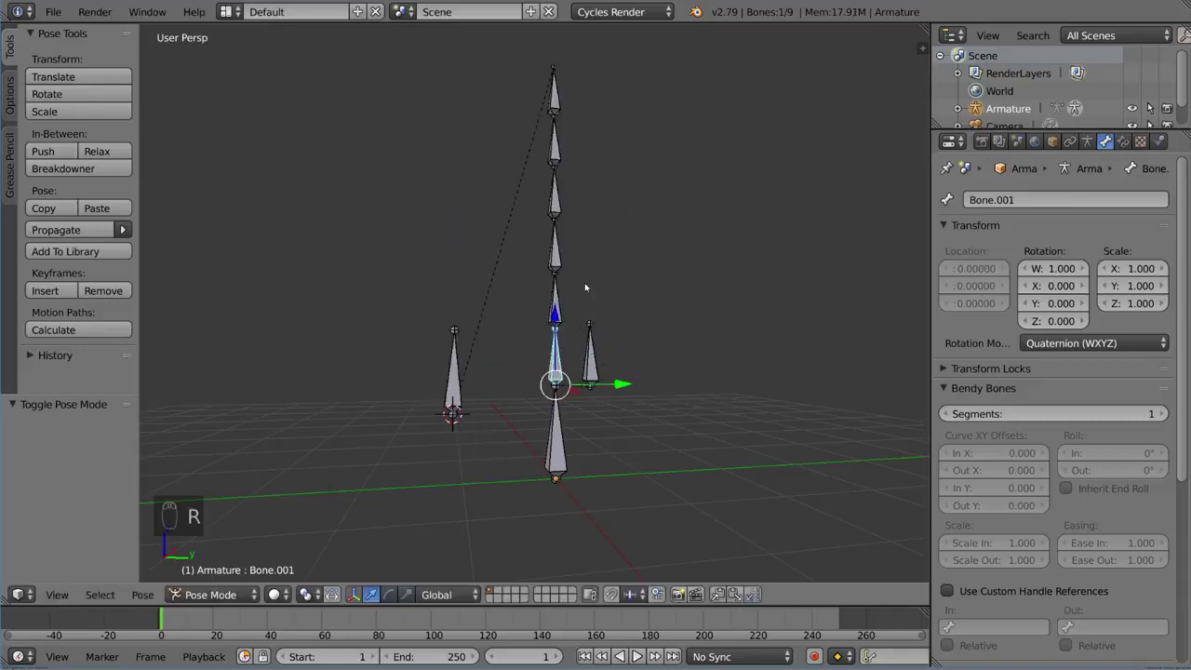
Try moving the right side bone and re-rotating the second bone, cancelling every change
{"action": "right_click", "coordinate": [588, 353]}
{"action": "key", "text": "g"}
{"action": "right_click", "coordinate": [614, 358]}
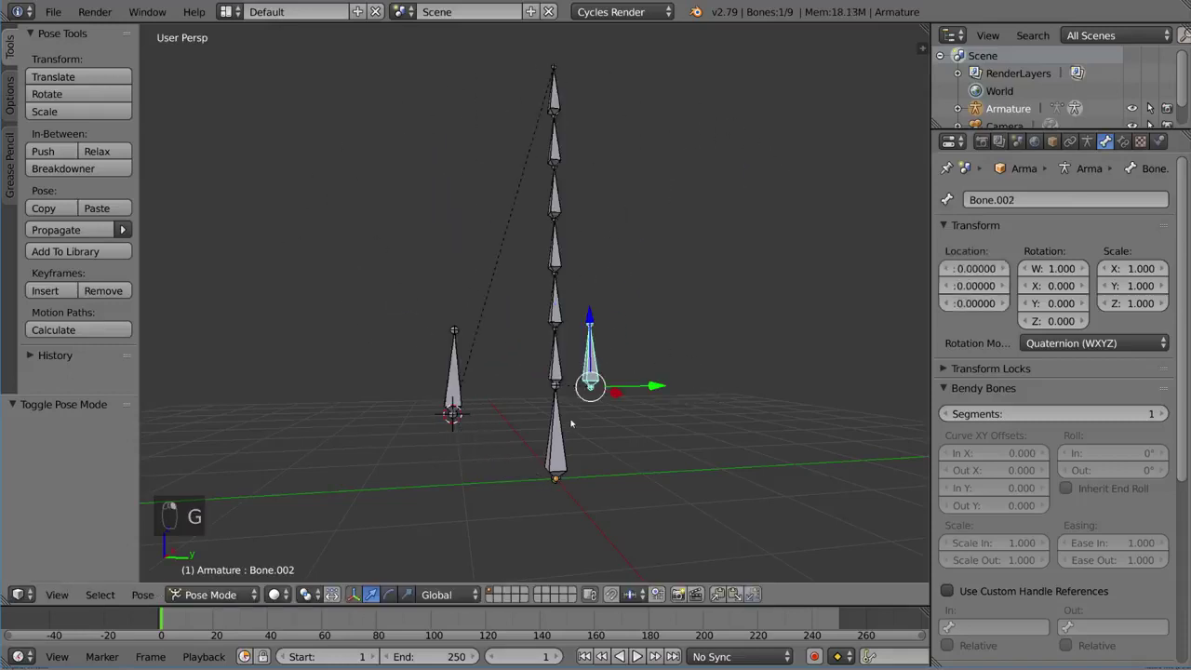
{"action": "right_click", "coordinate": [563, 425]}
{"action": "right_click", "coordinate": [555, 363]}
{"action": "key", "text": "r"}
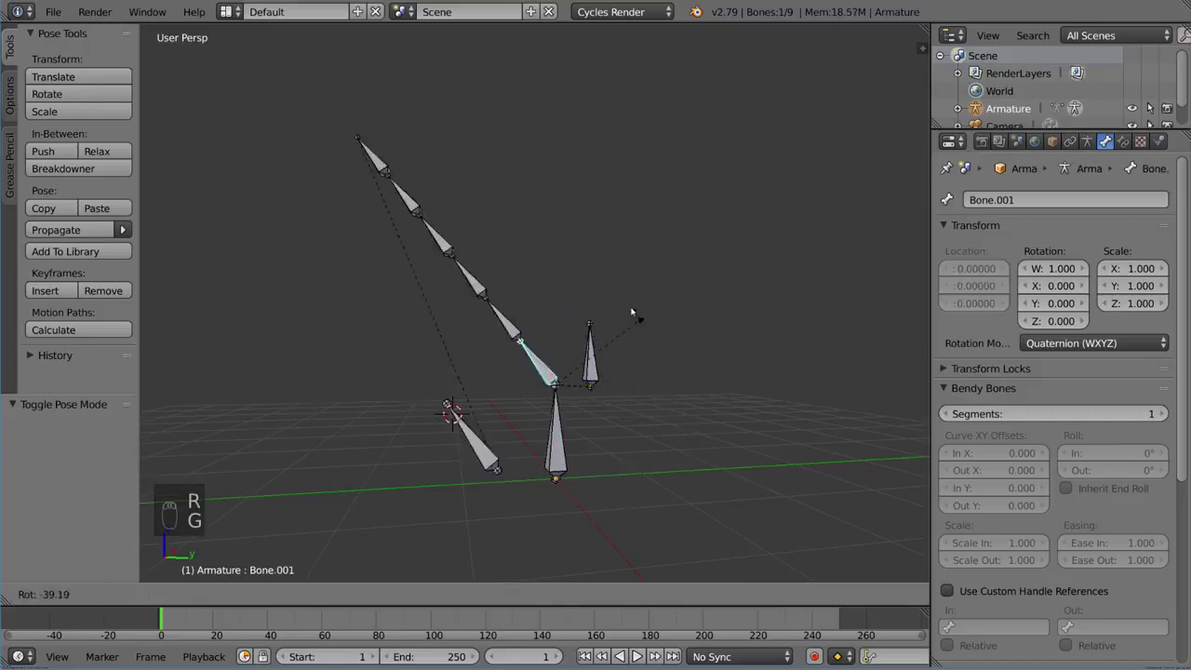
{"action": "right_click", "coordinate": [613, 338]}
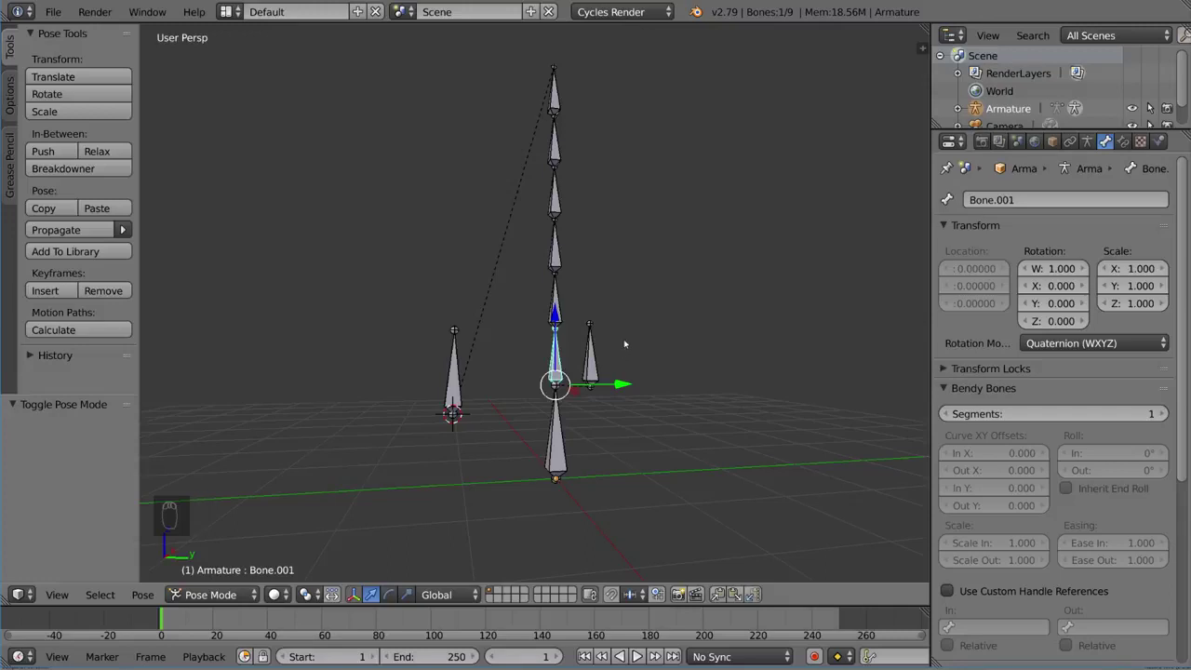
{"action": "key", "text": "r"}
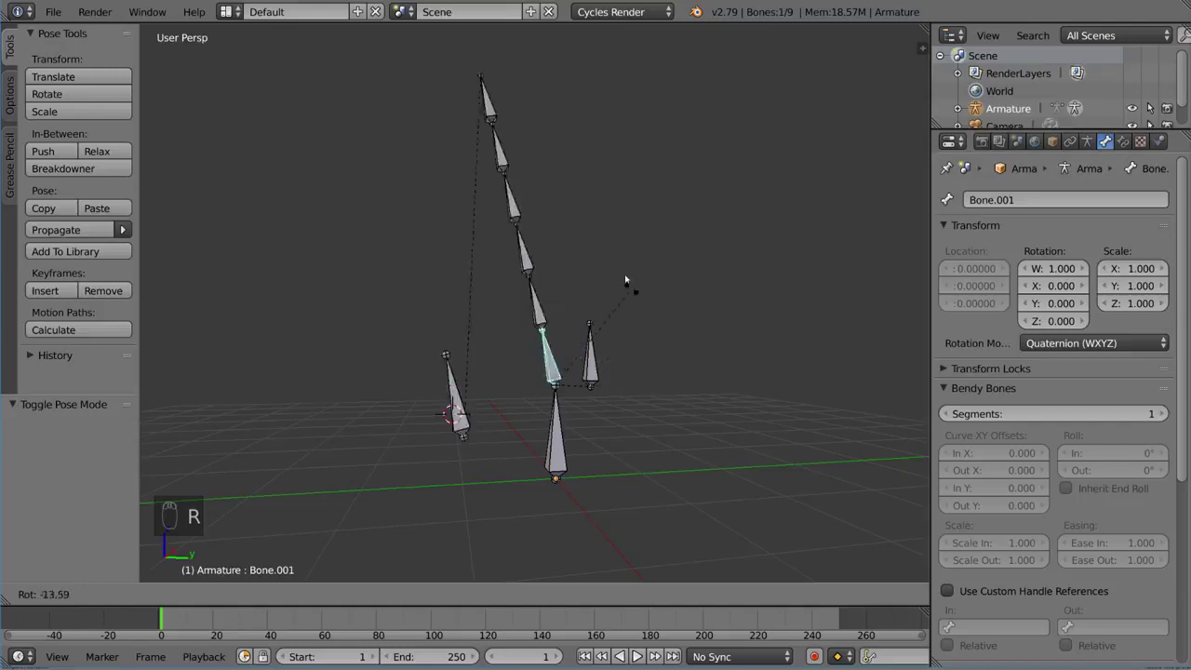
{"action": "right_click", "coordinate": [625, 281]}
{"action": "key", "text": "r"}
{"action": "key", "text": "r"}
{"action": "key", "text": "Escape"}
Test-rotate the third bone and bones higher up the chain, cancelling each
{"action": "right_click", "coordinate": [545, 309]}
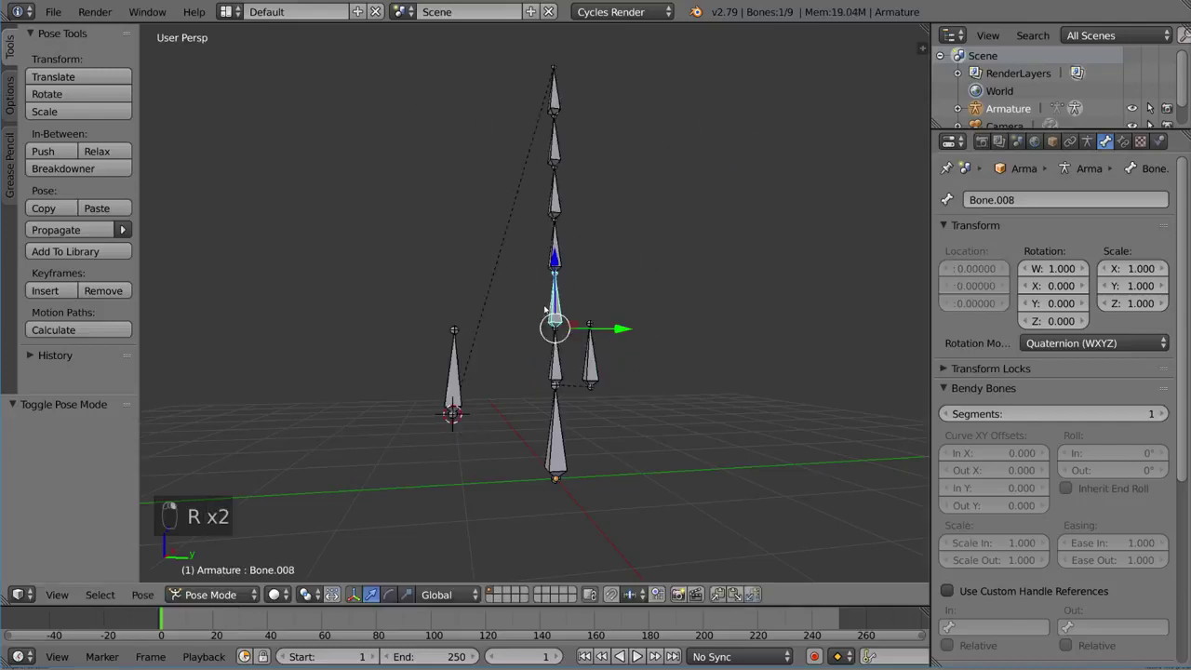
{"action": "key", "text": "r"}
{"action": "right_click", "coordinate": [659, 329]}
{"action": "right_click", "coordinate": [556, 244]}
{"action": "key", "text": "r"}
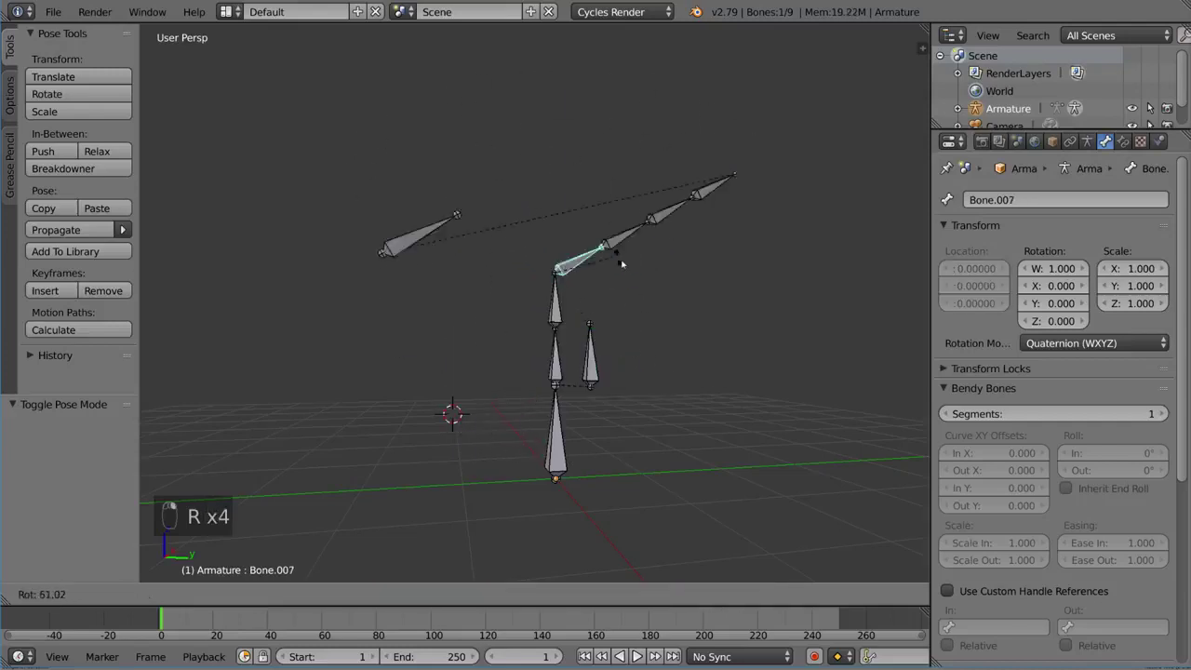
{"action": "key", "text": "Escape"}
{"action": "key", "text": "r"}
{"action": "key", "text": "Escape"}
{"action": "right_click", "coordinate": [555, 121]}
{"action": "key", "text": "r"}
{"action": "key", "text": "Escape"}
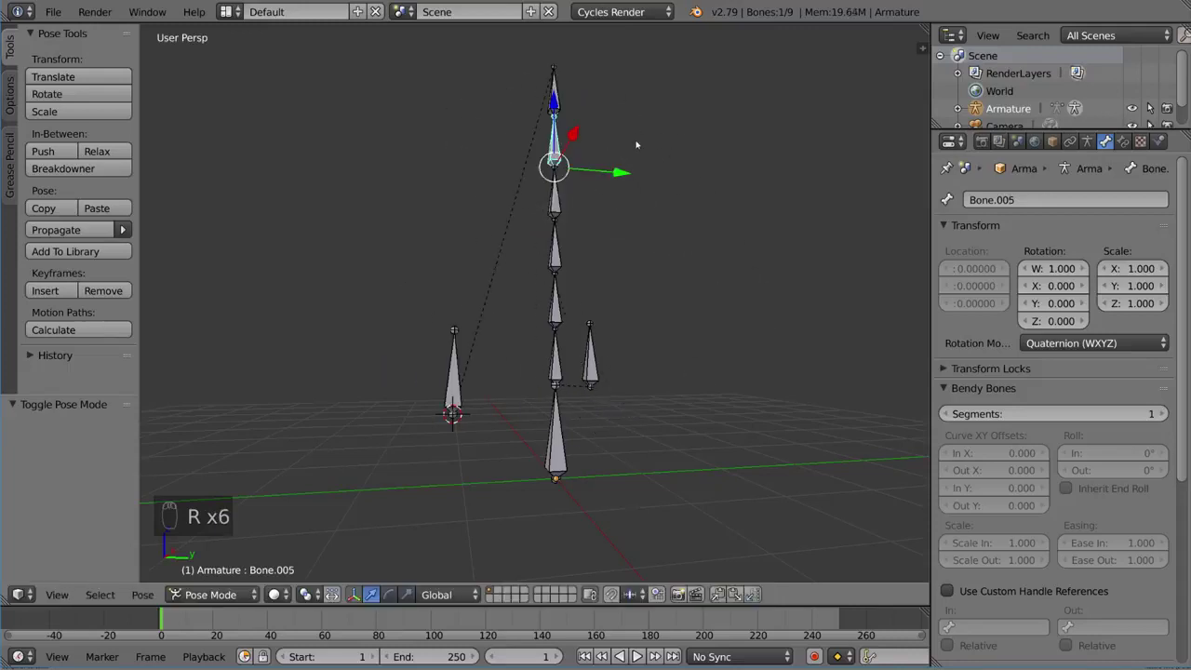
Rotate the top bone and the parented left bone, cancelling both rotations
{"action": "right_click", "coordinate": [556, 116]}
{"action": "key", "text": "r"}
{"action": "right_click", "coordinate": [688, 296]}
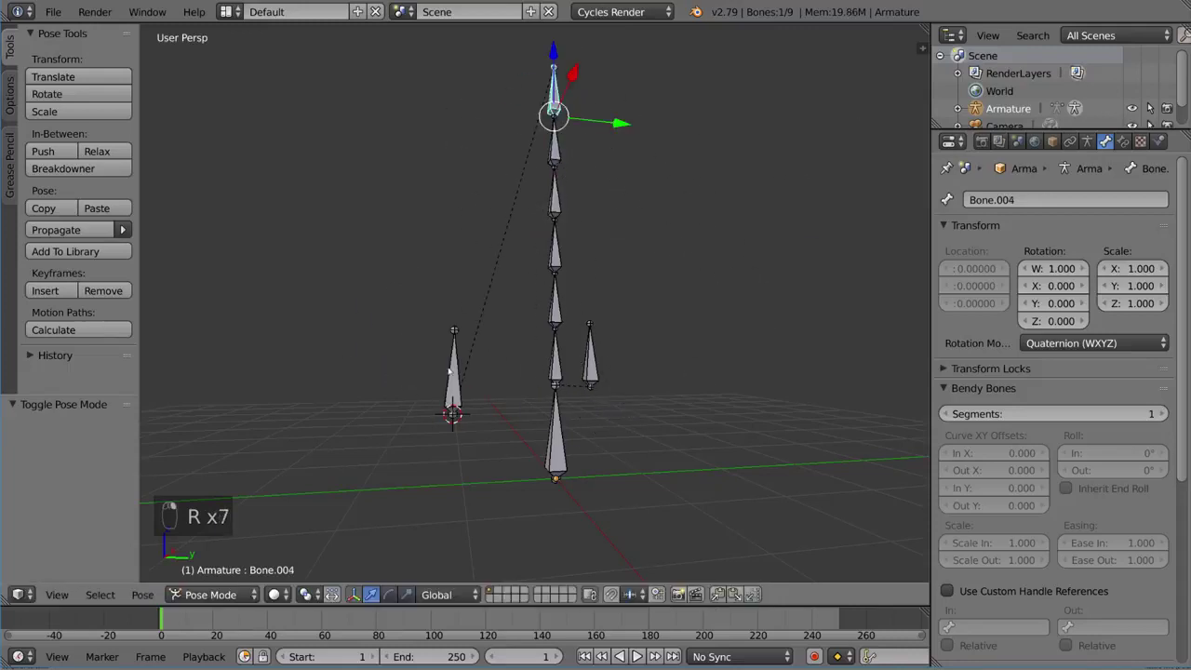
{"action": "right_click", "coordinate": [449, 370]}
{"action": "key", "text": "r"}
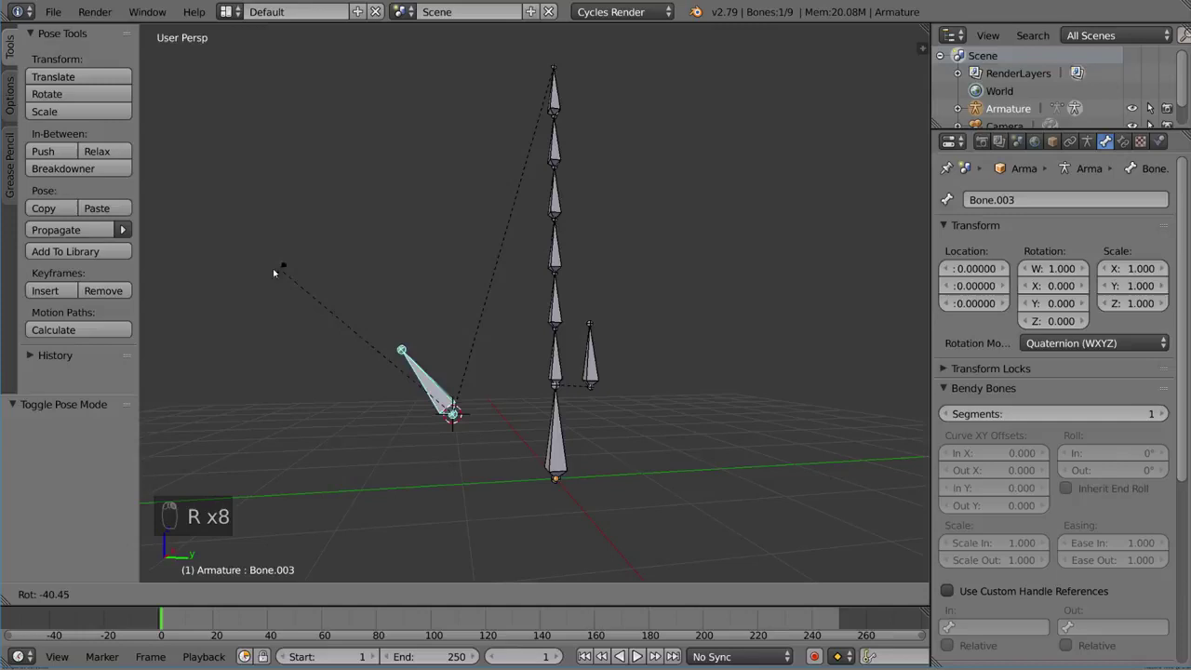
{"action": "right_click", "coordinate": [633, 372]}
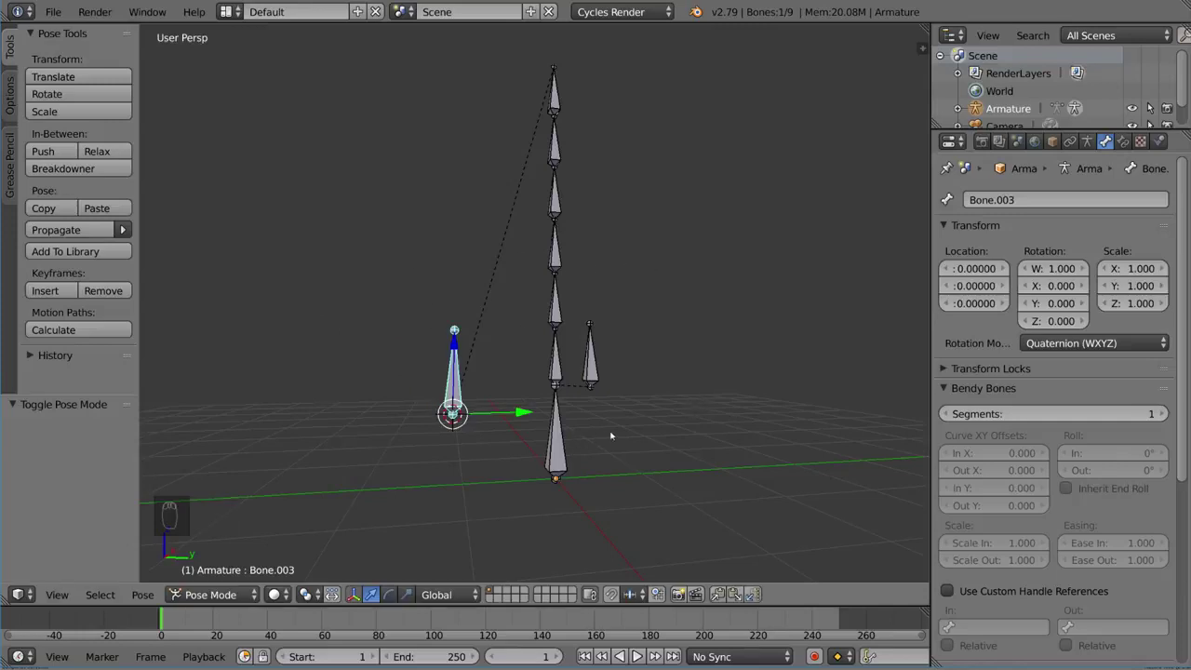
Test-rotate the chain's second bone, including trackball rotation, and cancel it
{"action": "right_click", "coordinate": [567, 448]}
{"action": "middle_click_drag", "start_coordinate": [567, 449], "coordinate": [559, 254]}
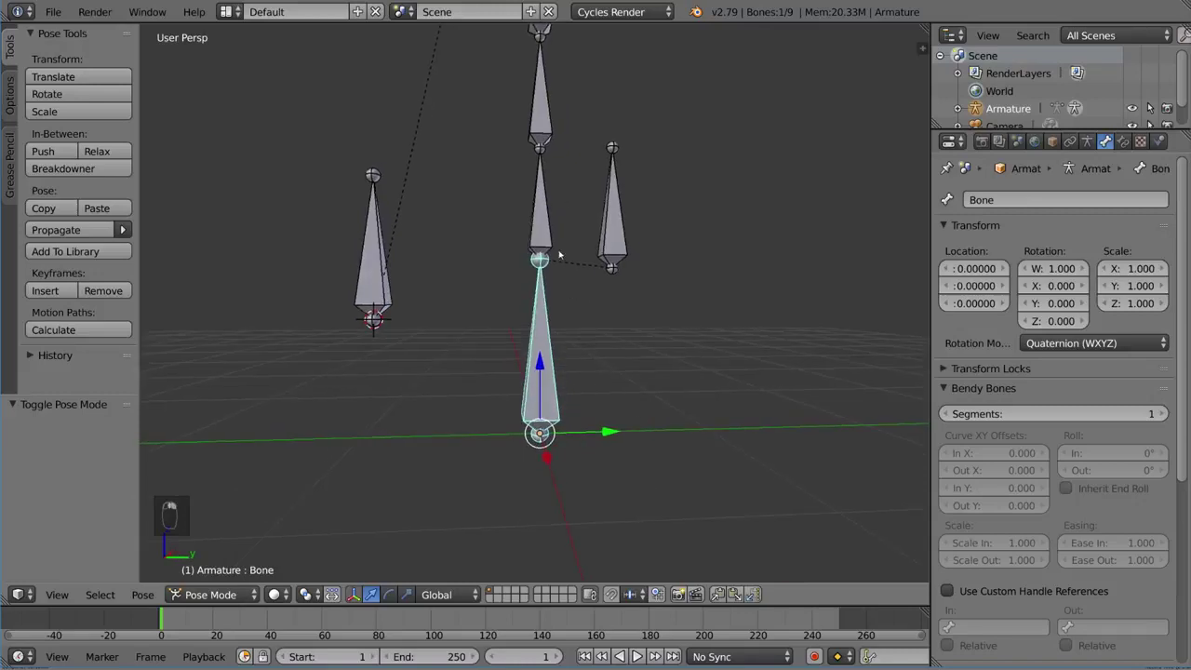
{"action": "right_click", "coordinate": [559, 254]}
{"action": "key", "text": "r"}
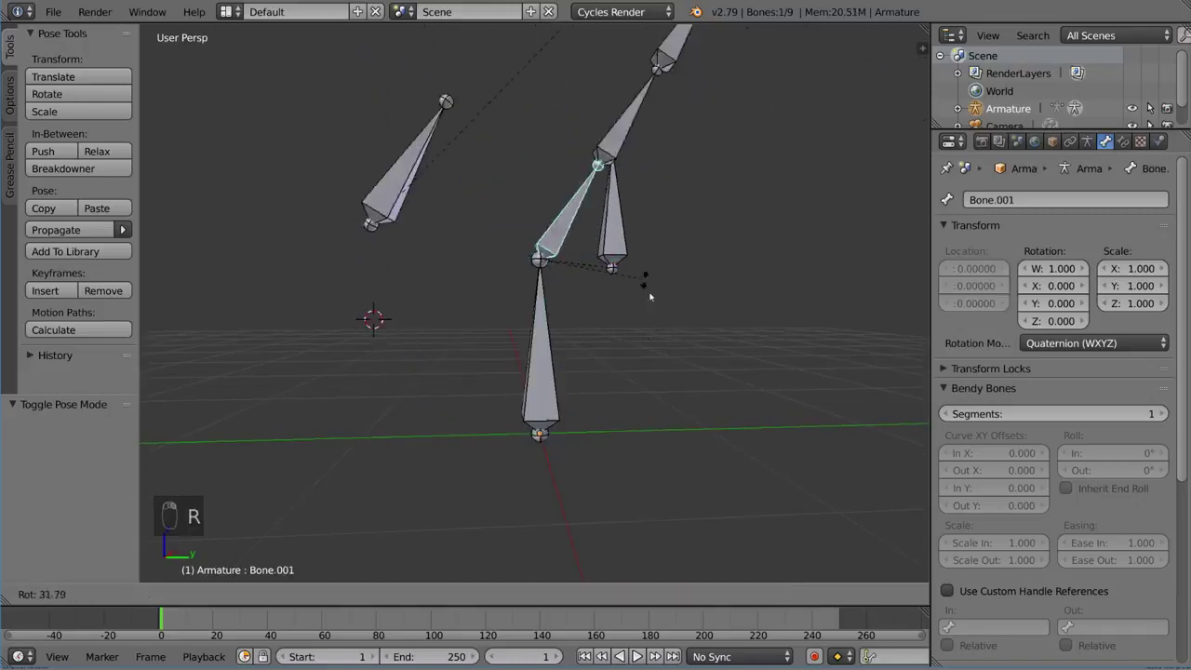
{"action": "right_click", "coordinate": [650, 296]}
{"action": "key", "text": "r"}
{"action": "key", "text": "r"}
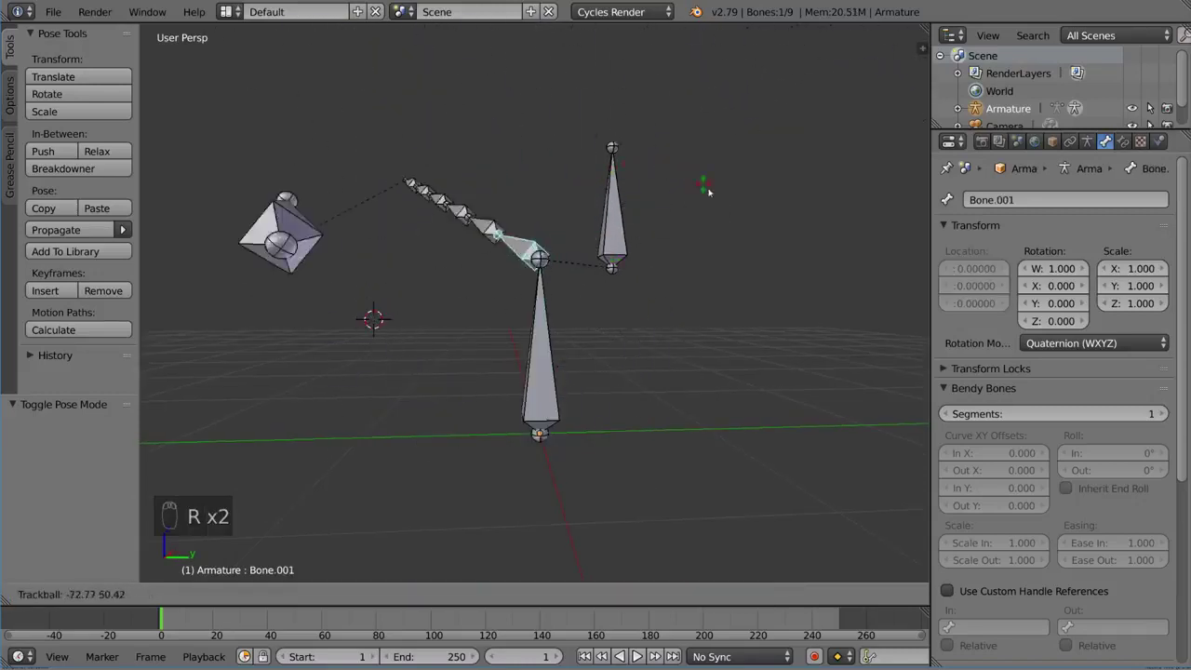
{"action": "key", "text": "r"}
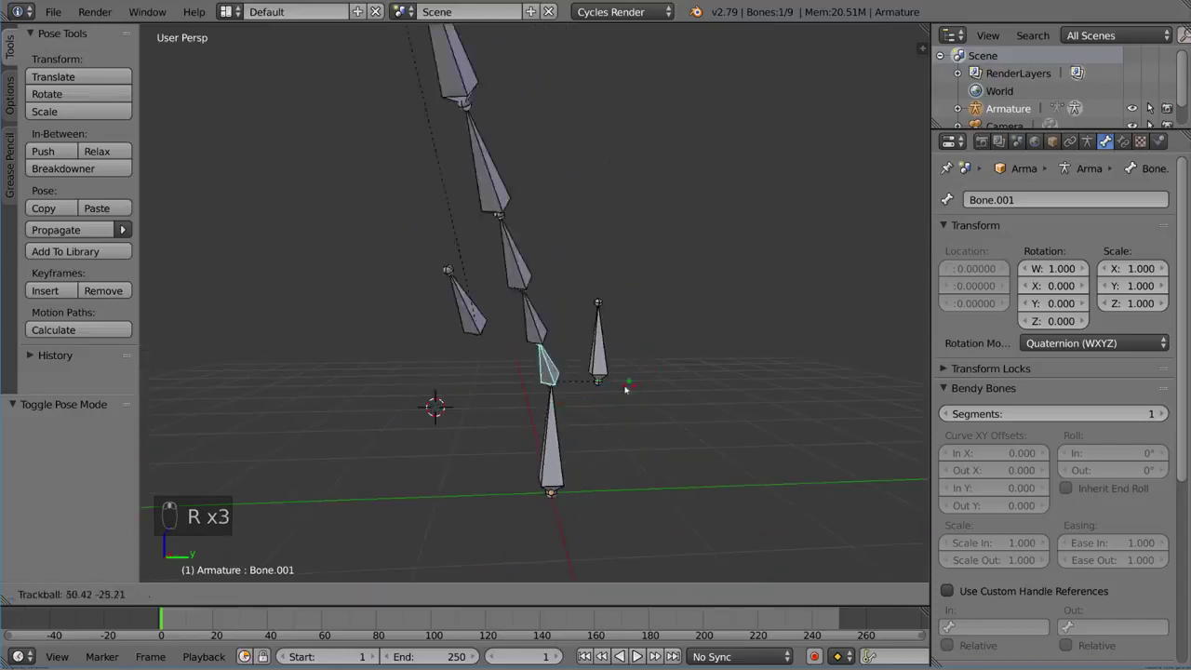
{"action": "right_click", "coordinate": [621, 367]}
Test-rotate Bone.002 and the lone Bone.003, cancelling both rotations
{"action": "key", "text": "r"}
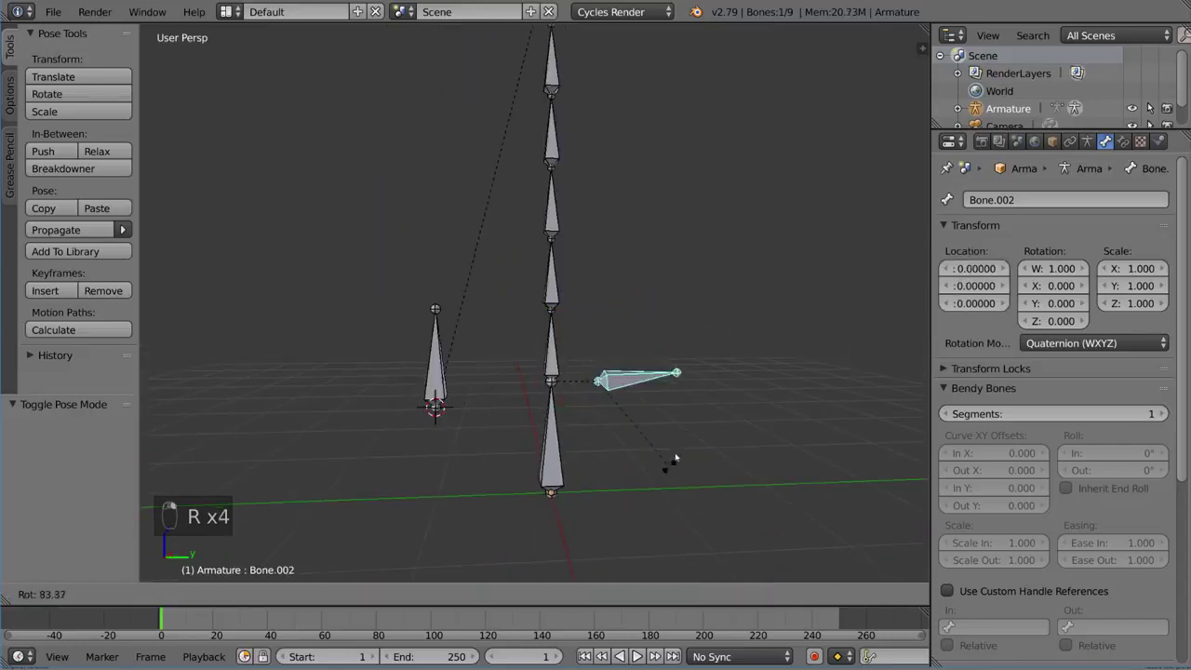
{"action": "right_click", "coordinate": [686, 298]}
{"action": "right_click", "coordinate": [433, 363]}
{"action": "middle_click_drag", "start_coordinate": [434, 363], "coordinate": [565, 365]}
{"action": "key", "text": "r"}
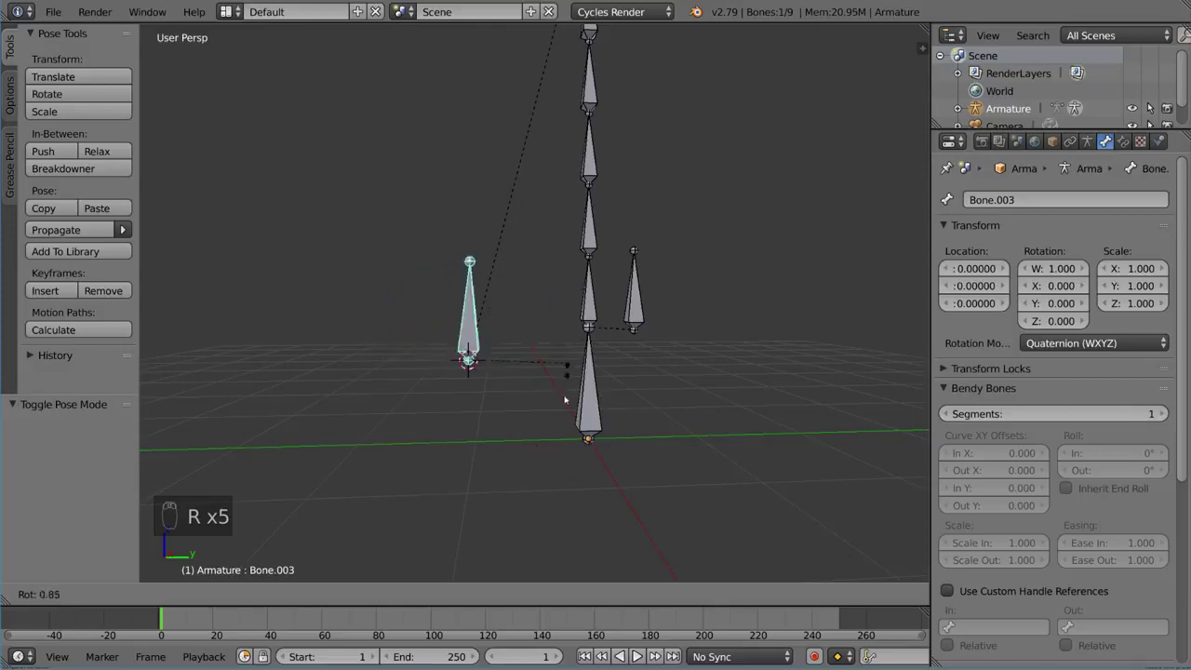
{"action": "right_click", "coordinate": [605, 353]}
Rotate Bone.002 once more, cancel it, and return to Object Mode
{"action": "right_click", "coordinate": [638, 303]}
{"action": "key", "text": "r"}
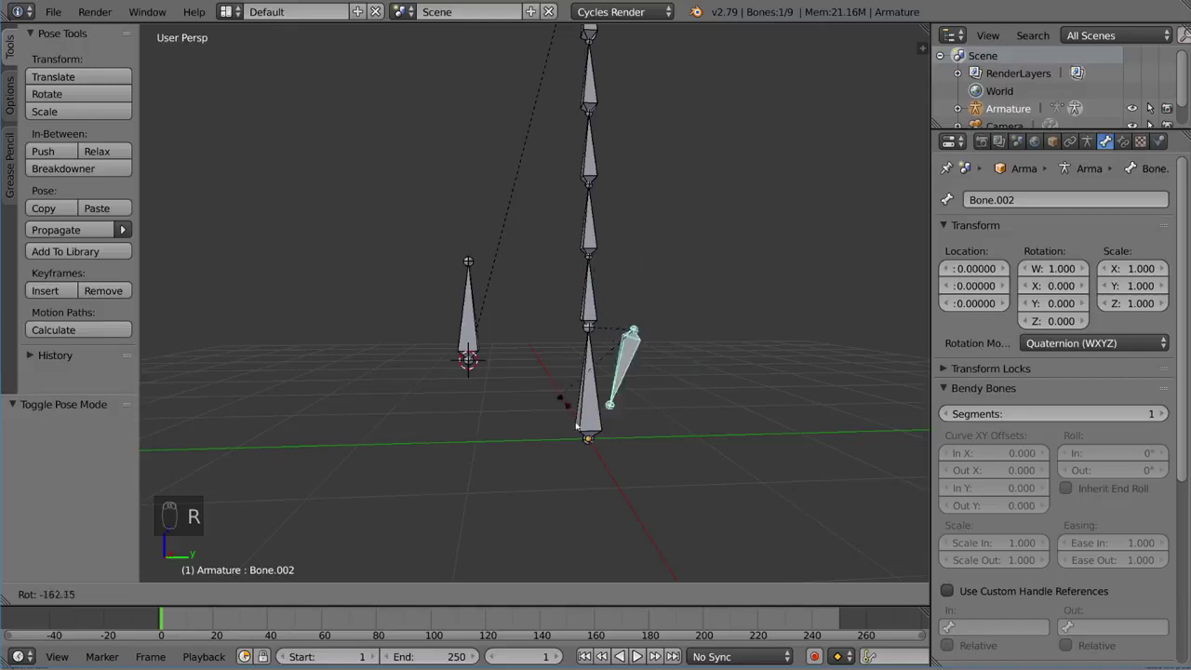
{"action": "right_click", "coordinate": [689, 249]}
{"action": "middle_click_drag", "start_coordinate": [690, 250], "coordinate": [645, 275]}
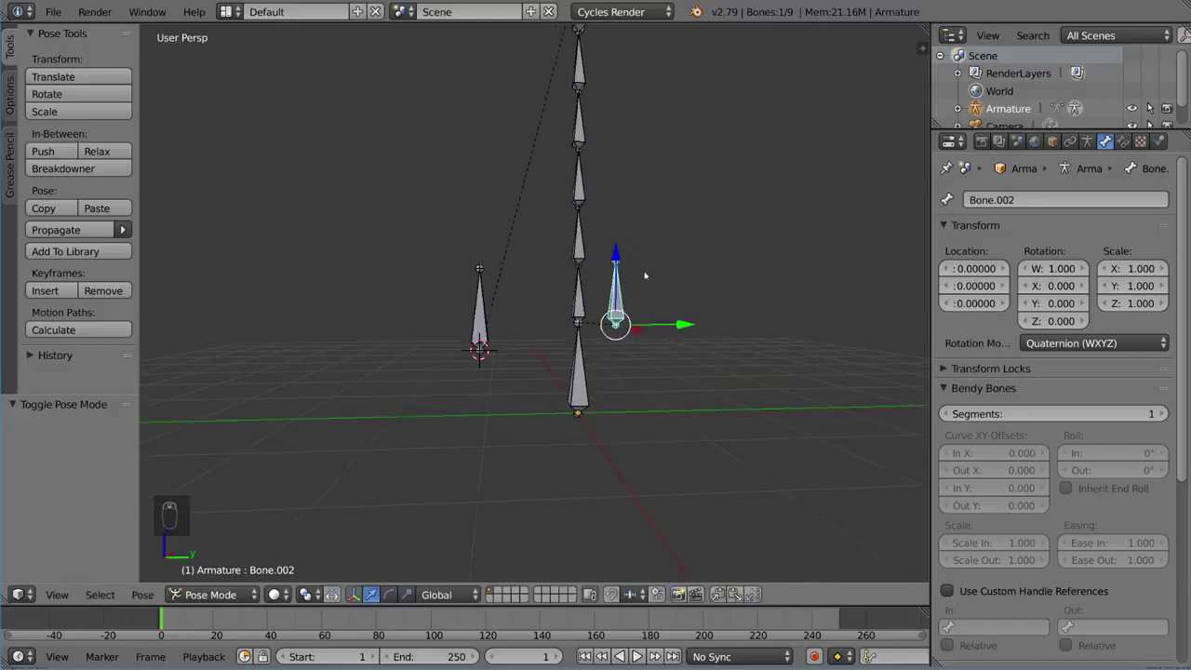
{"action": "key", "text": "ctrl+Tab"}
Add a cube, scale it down in Edit Mode, and raise it above the lone bone
{"action": "key", "text": "shift+a"}
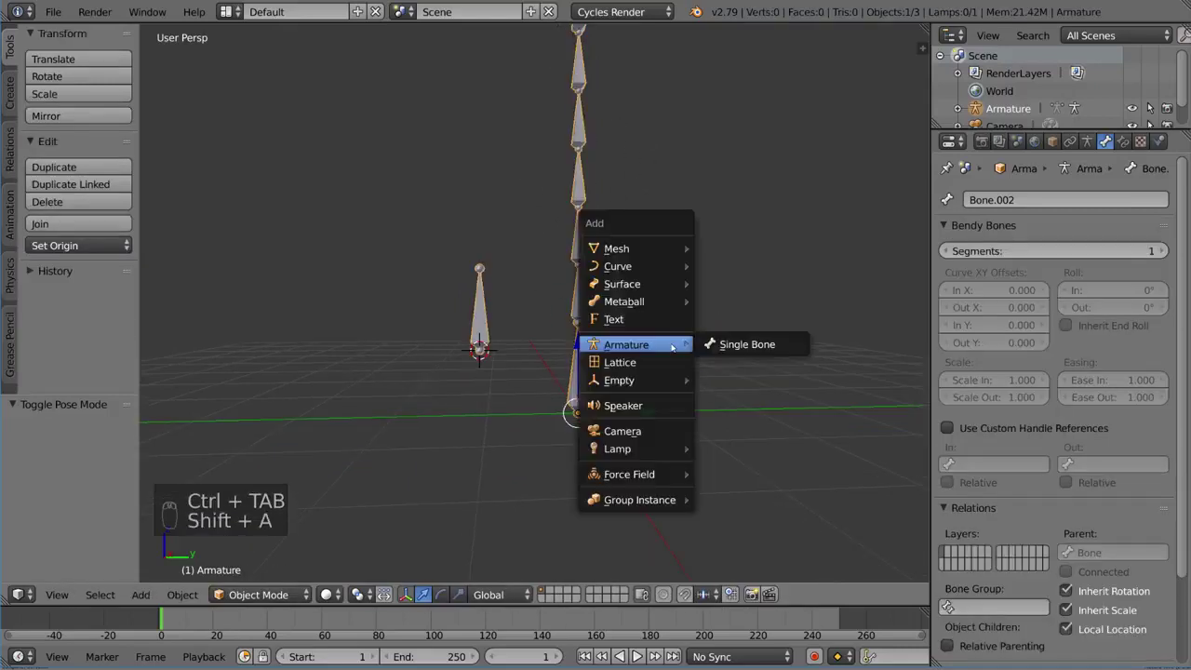
{"action": "left_click", "coordinate": [732, 266]}
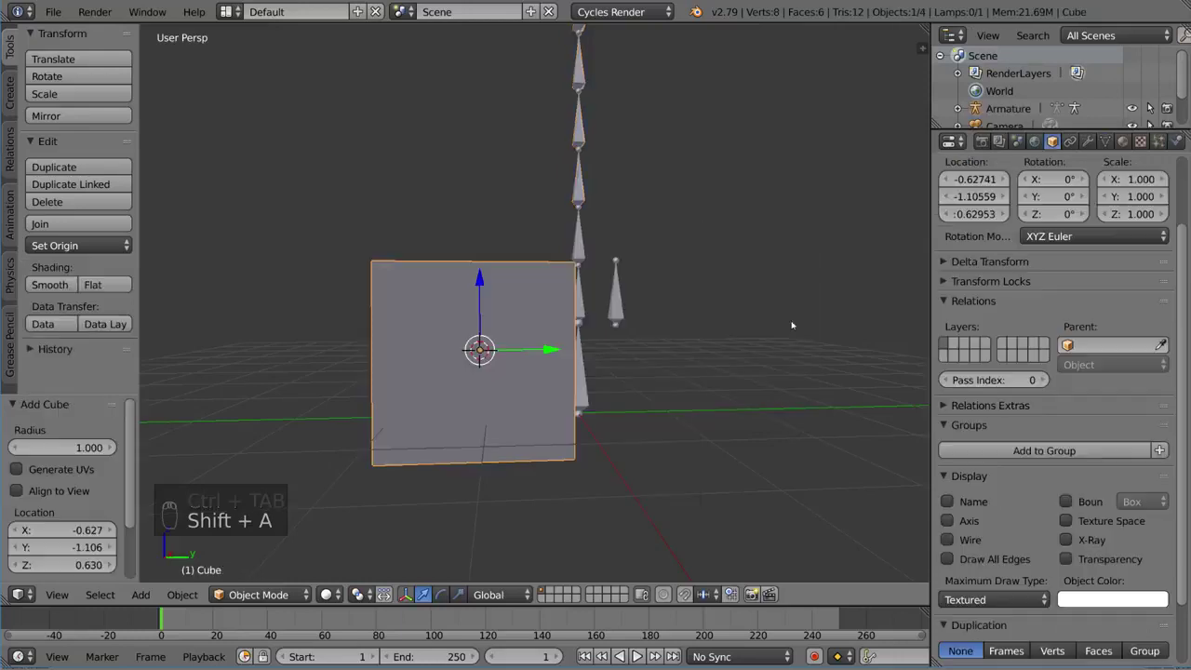
{"action": "key", "text": "Tab"}
{"action": "key", "text": "s"}
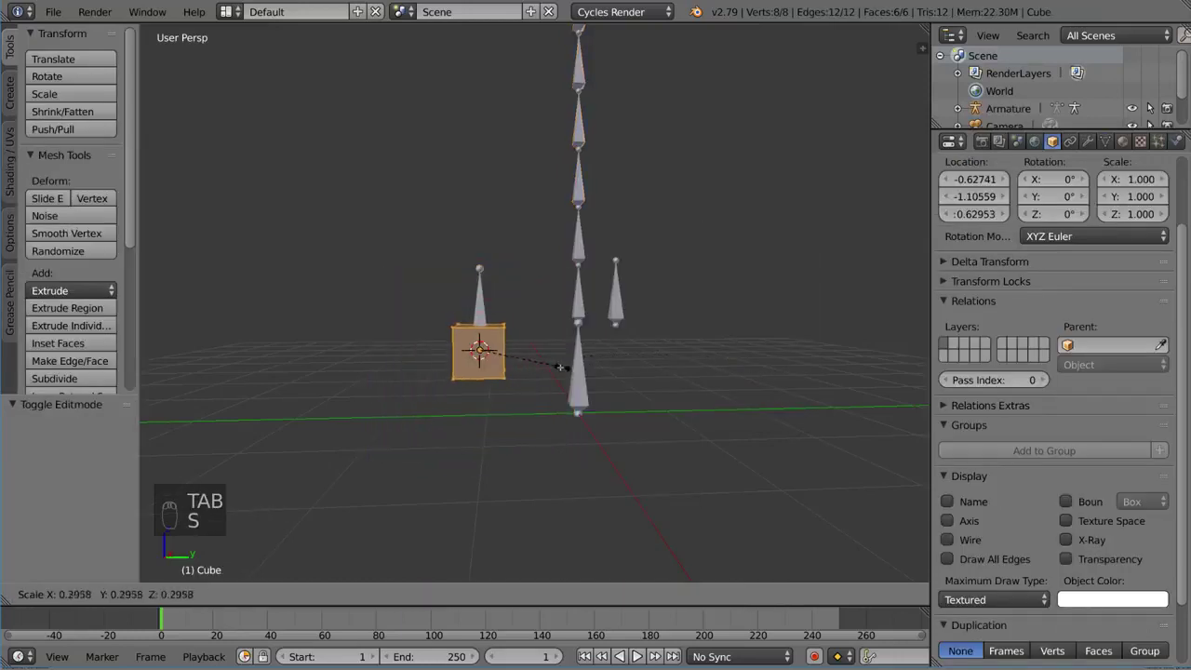
{"action": "left_click", "coordinate": [558, 372]}
{"action": "key", "text": "Tab"}
{"action": "key", "text": "g"}
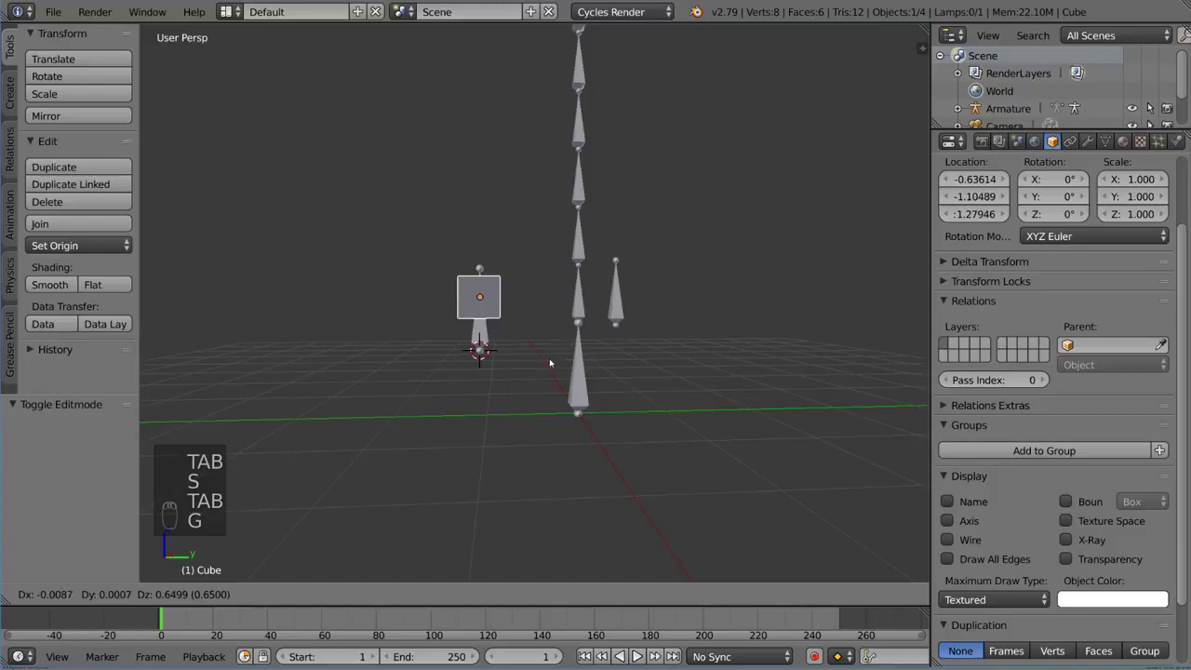
{"action": "left_click", "coordinate": [549, 358]}
Add the armature to the selection and enter Pose Mode
{"action": "right_click", "coordinate": [488, 335], "text": "shift"}
{"action": "middle_click_drag", "start_coordinate": [488, 335], "coordinate": [480, 337]}
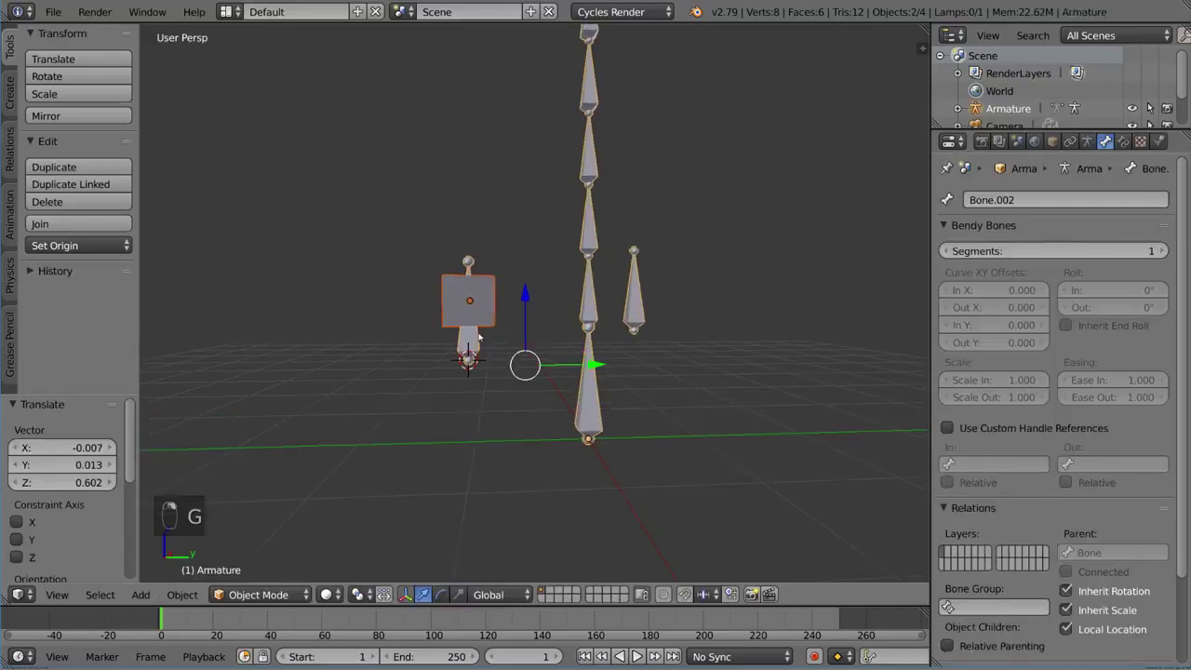
{"action": "key", "text": "ctrl+Tab"}
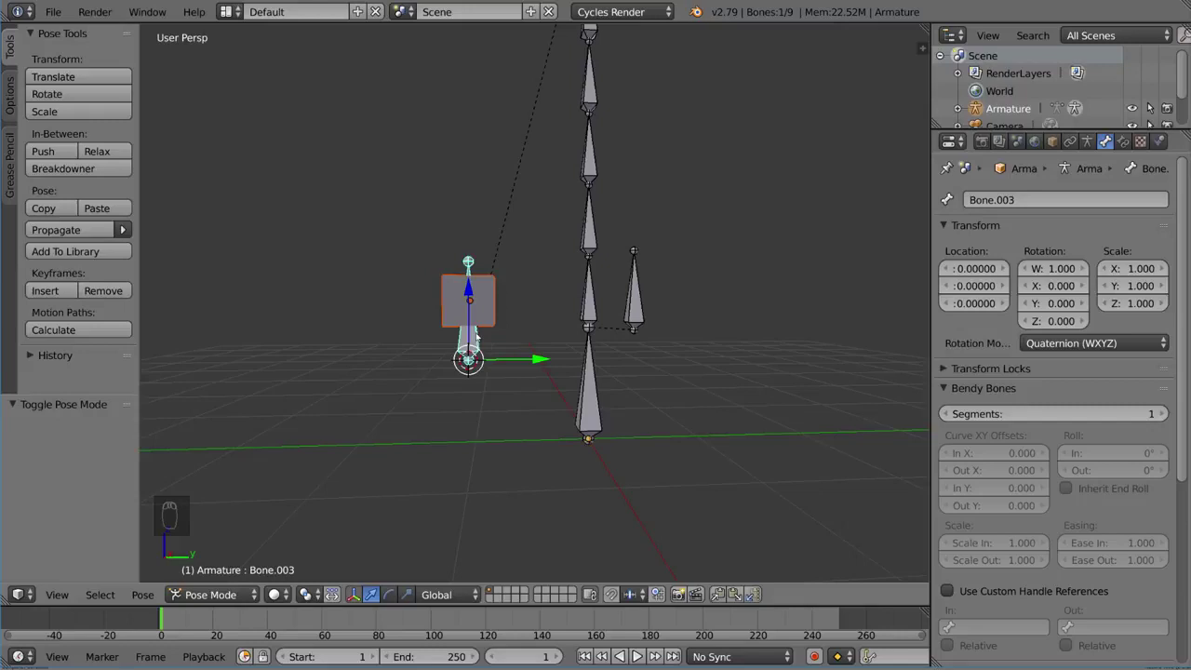
Parent the cube to Bone.003 using the Bone option, then switch back to Object Mode
{"action": "key", "text": "ctrl+p"}
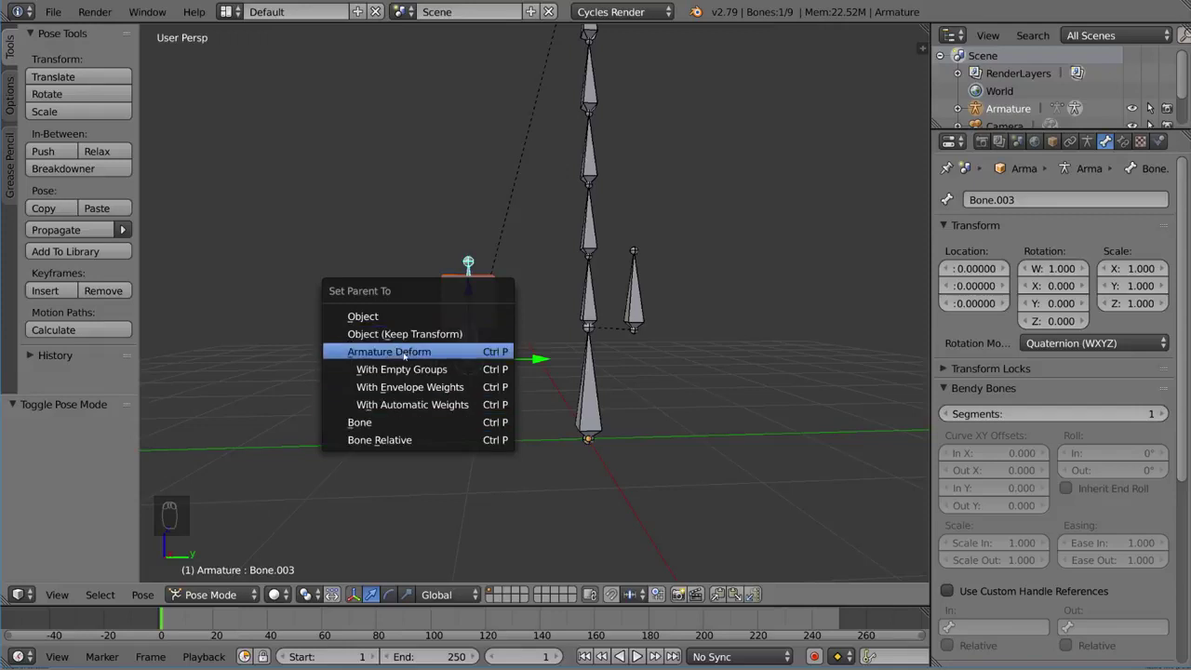
{"action": "left_click", "coordinate": [384, 424]}
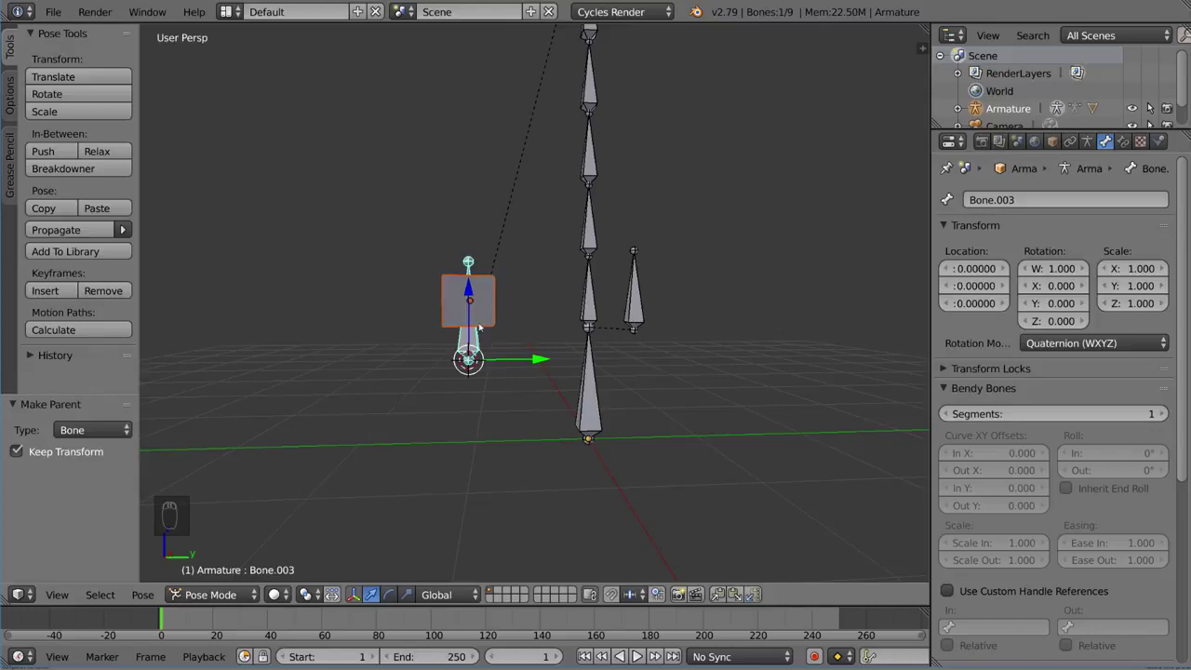
{"action": "key", "text": "ctrl+Tab"}
{"action": "left_click", "coordinate": [493, 288]}
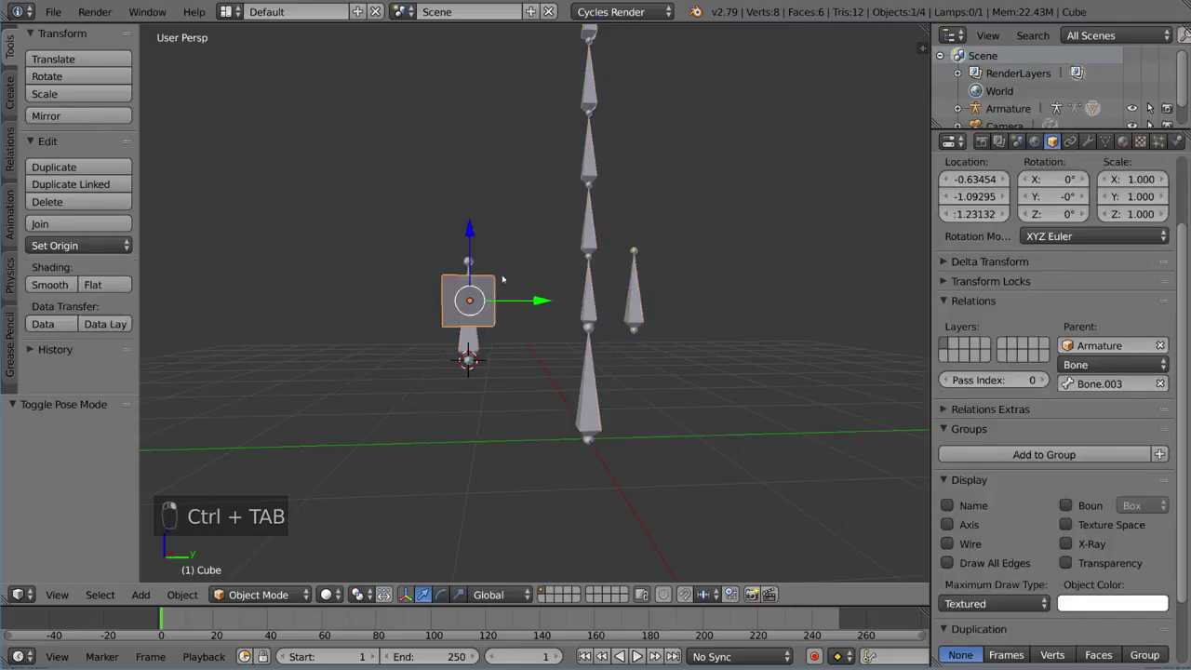
{"action": "left_click", "coordinate": [469, 265]}
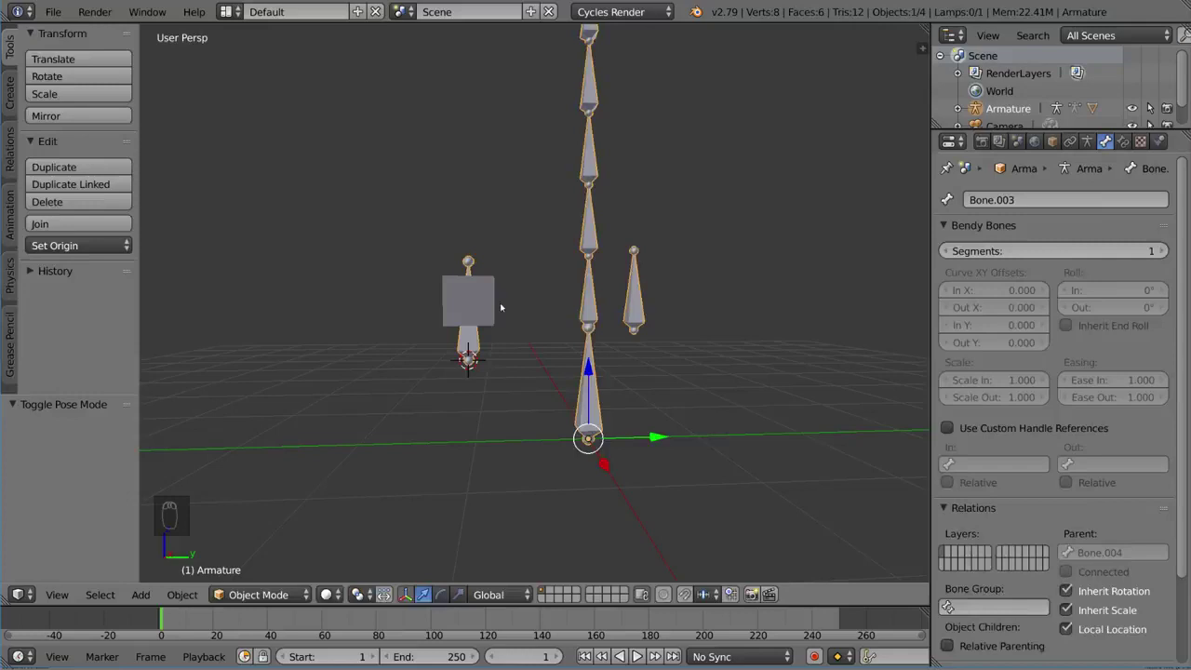
{"action": "key", "text": "ctrl+Tab"}
{"action": "key", "text": "r"}
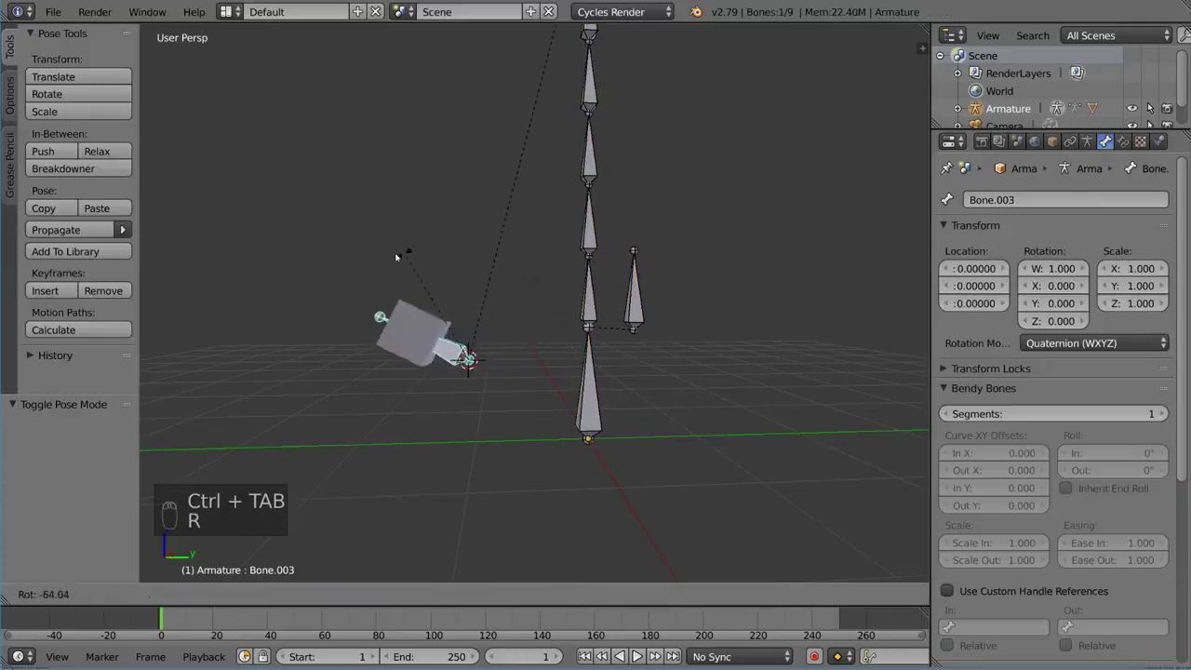
{"action": "right_click", "coordinate": [391, 239]}
{"action": "key", "text": "ctrl+Tab"}
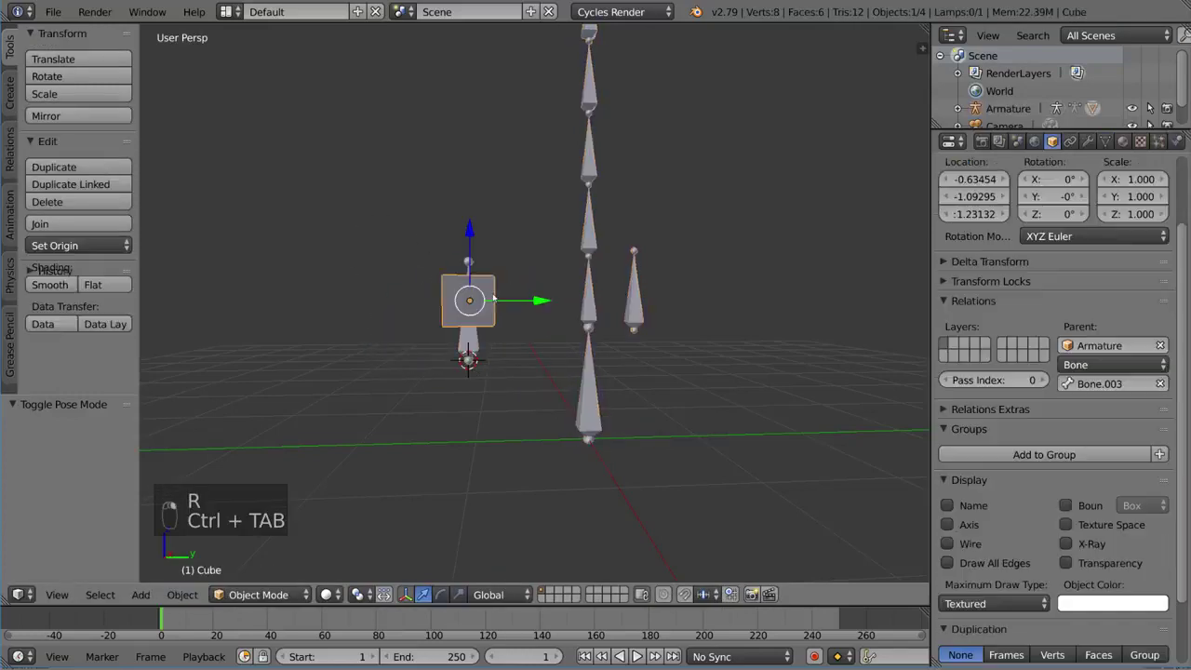
{"action": "key", "text": "r"}
{"action": "key", "text": "r"}
{"action": "right_click", "coordinate": [558, 338]}
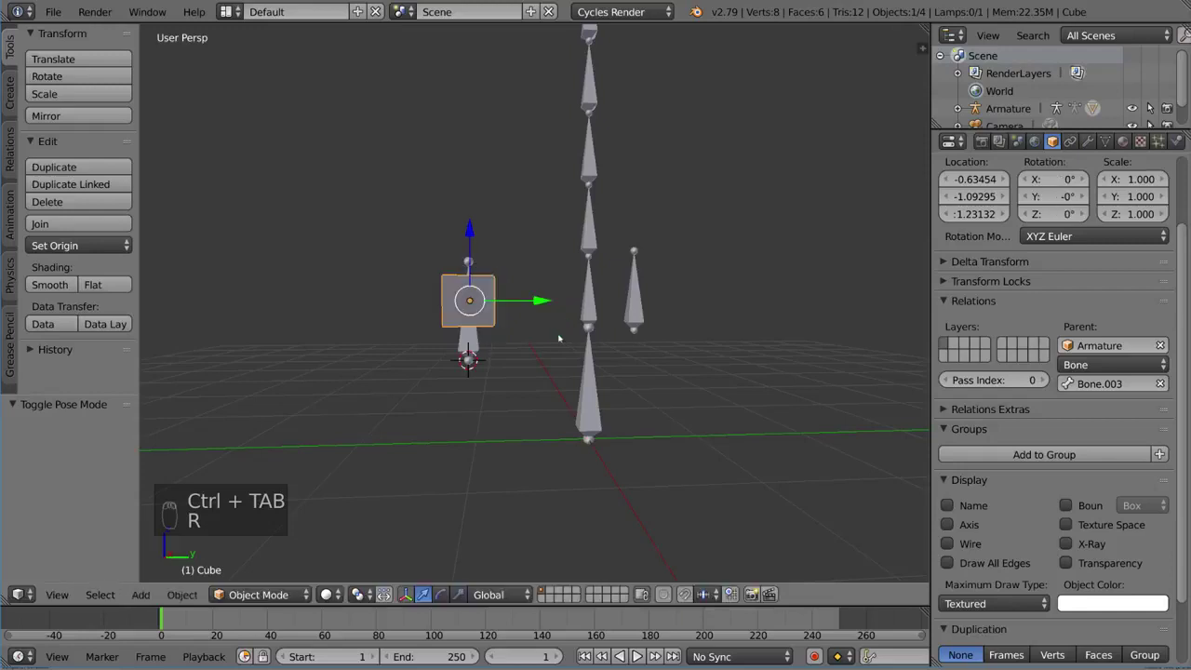
{"action": "right_click", "coordinate": [483, 340]}
{"action": "key", "text": "ctrl+Tab"}
{"action": "key", "text": "r"}
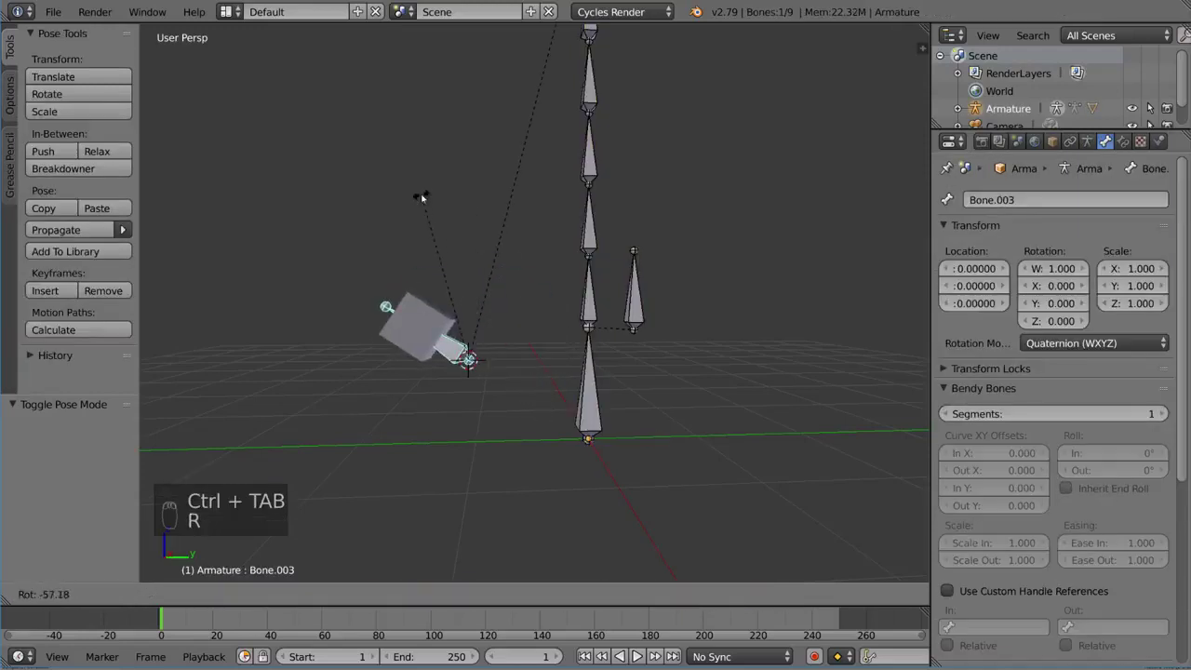
{"action": "right_click", "coordinate": [499, 262]}
{"action": "key", "text": "ctrl+Tab"}
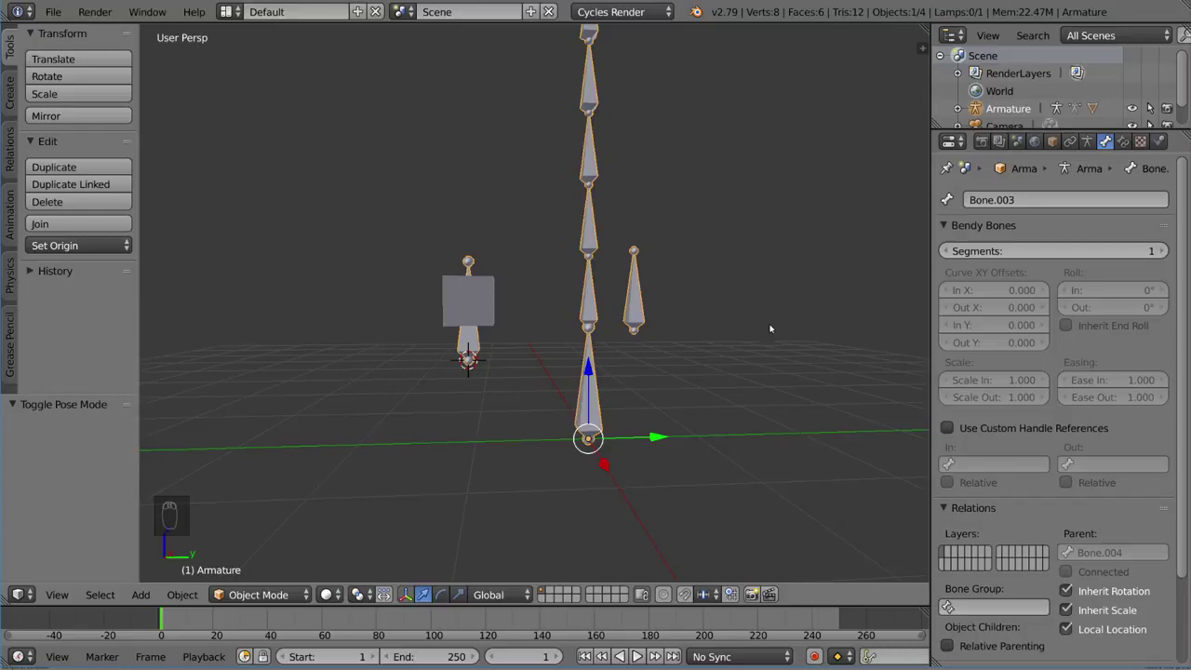
{"action": "right_click", "coordinate": [493, 291]}
{"action": "right_click", "coordinate": [576, 251], "text": "shift"}
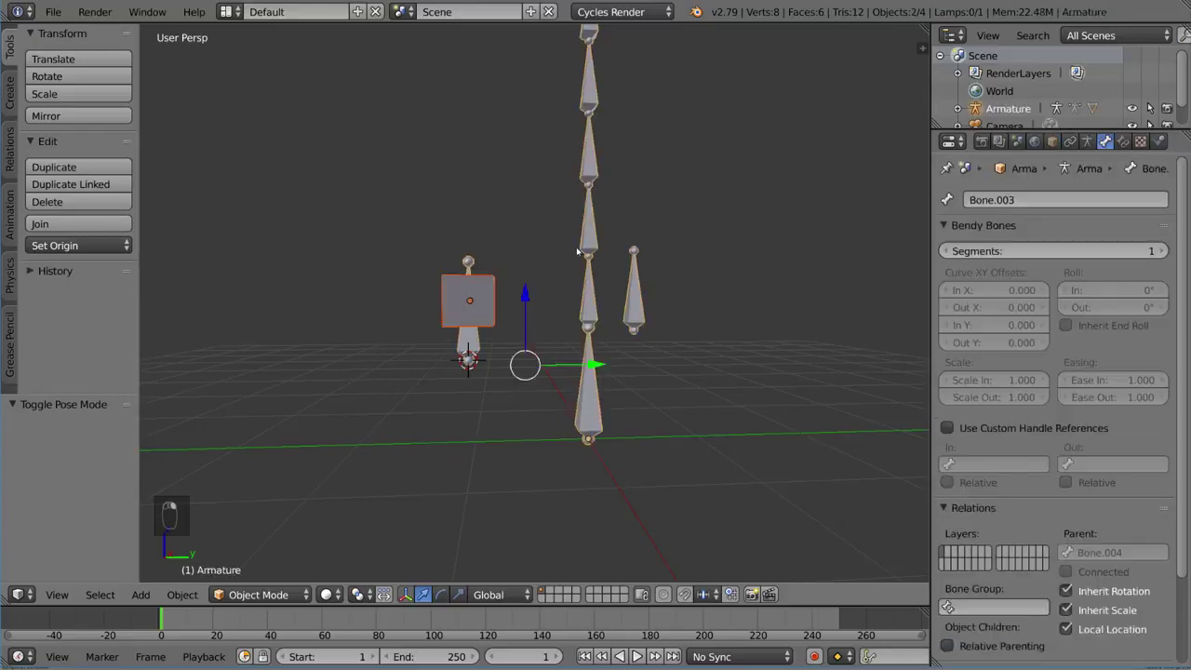
{"action": "key", "text": "ctrl+p"}
{"action": "scroll", "coordinate": [625, 369], "scroll_direction": "down", "scroll_amount": 2}
In Pose Mode, show Bone.003's Bone properties, expanding and collapsing Transform Locks
{"action": "key", "text": "ctrl+Tab"}
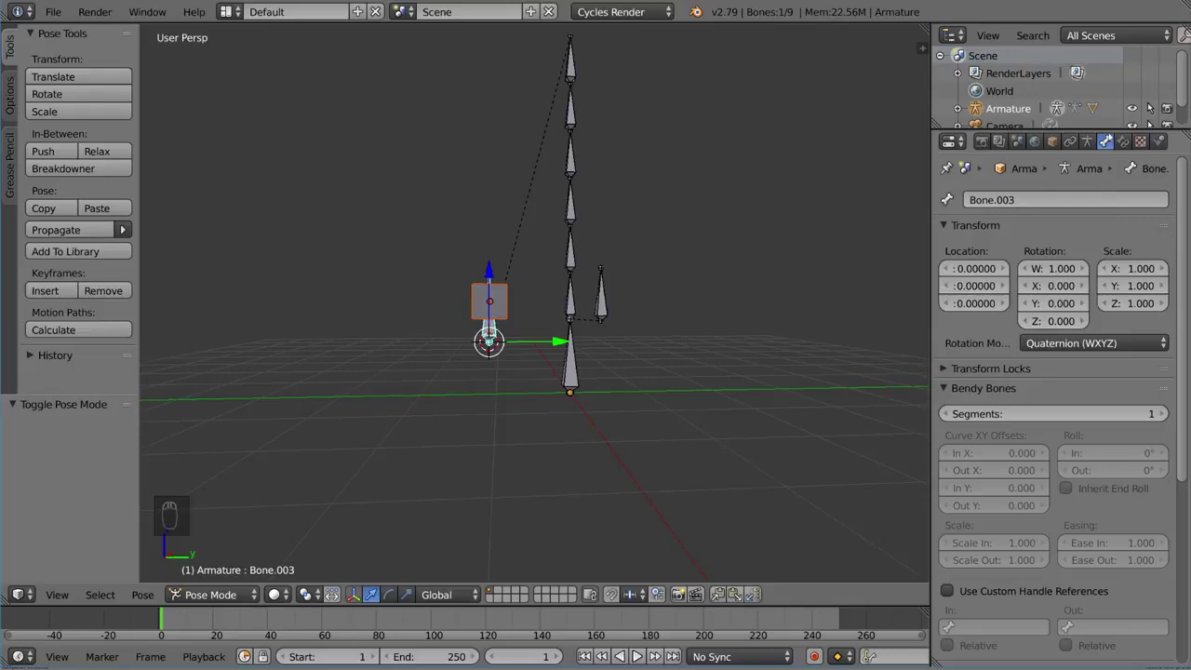
{"action": "left_click", "coordinate": [1087, 142]}
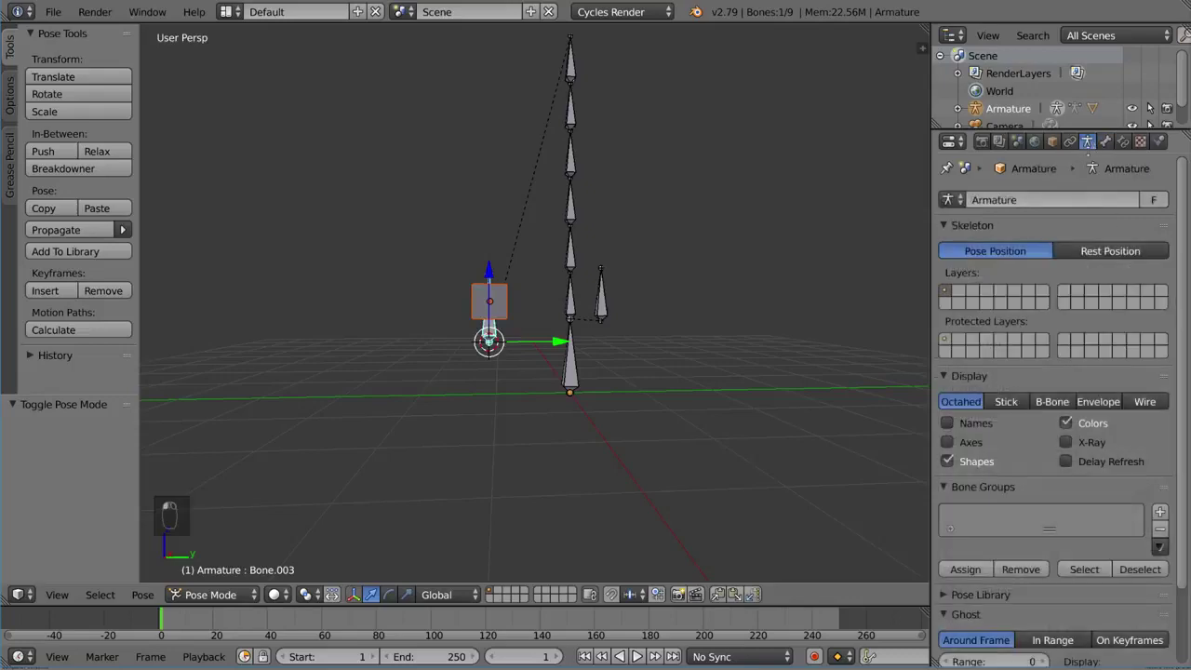
{"action": "left_click", "coordinate": [1105, 141]}
{"action": "scroll", "coordinate": [1079, 456], "scroll_direction": "down", "scroll_amount": 5}
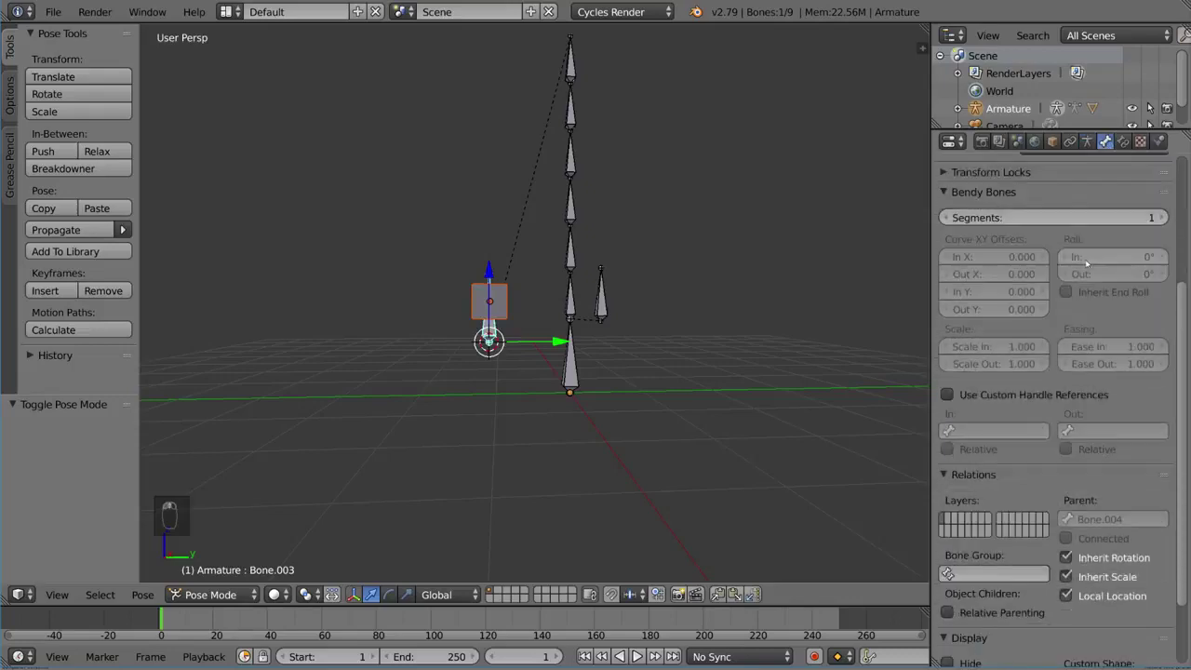
{"action": "scroll", "coordinate": [1079, 456], "scroll_direction": "down", "scroll_amount": 3}
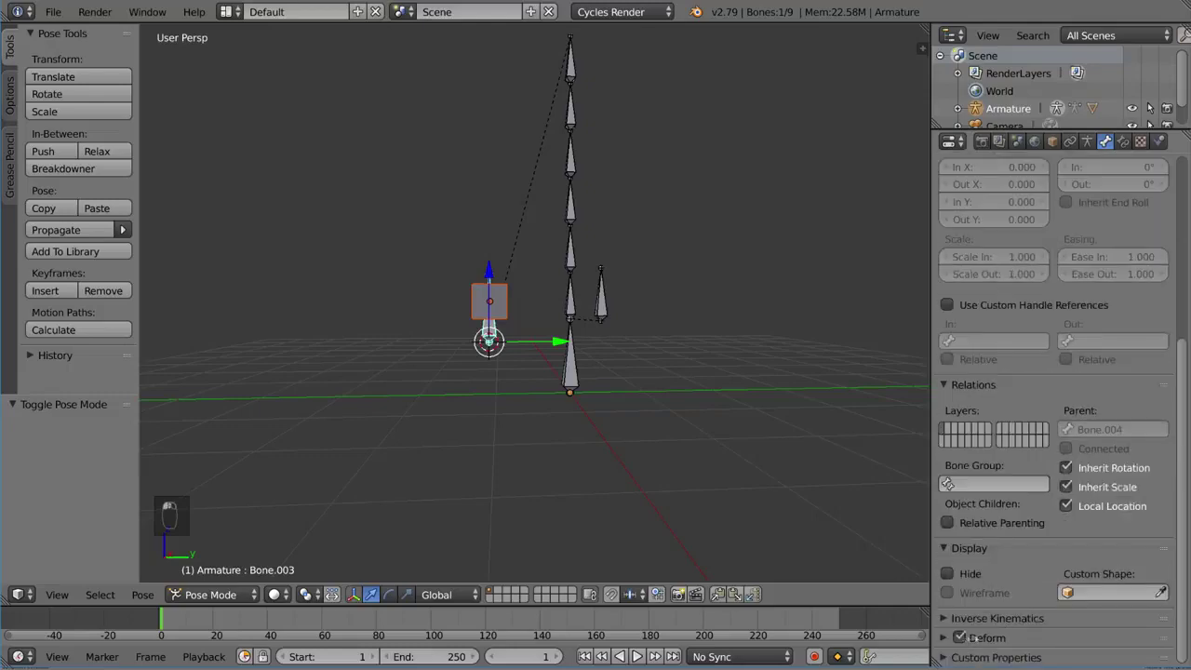
{"action": "scroll", "coordinate": [1032, 631], "scroll_direction": "up", "scroll_amount": 5}
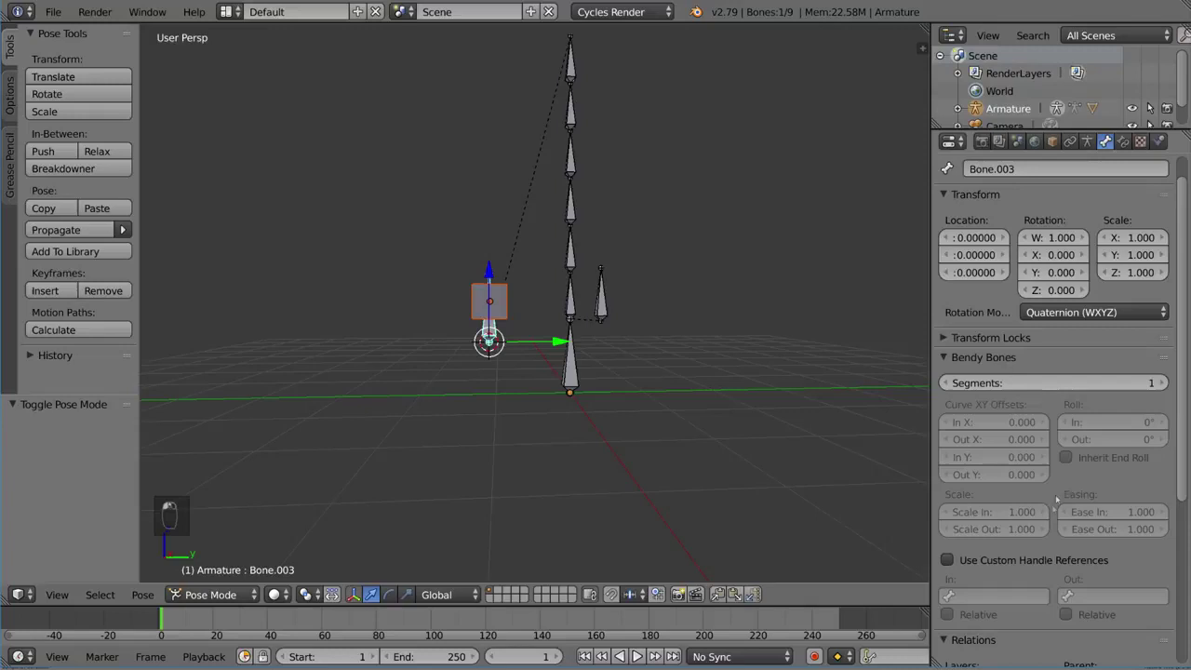
{"action": "left_click", "coordinate": [996, 340]}
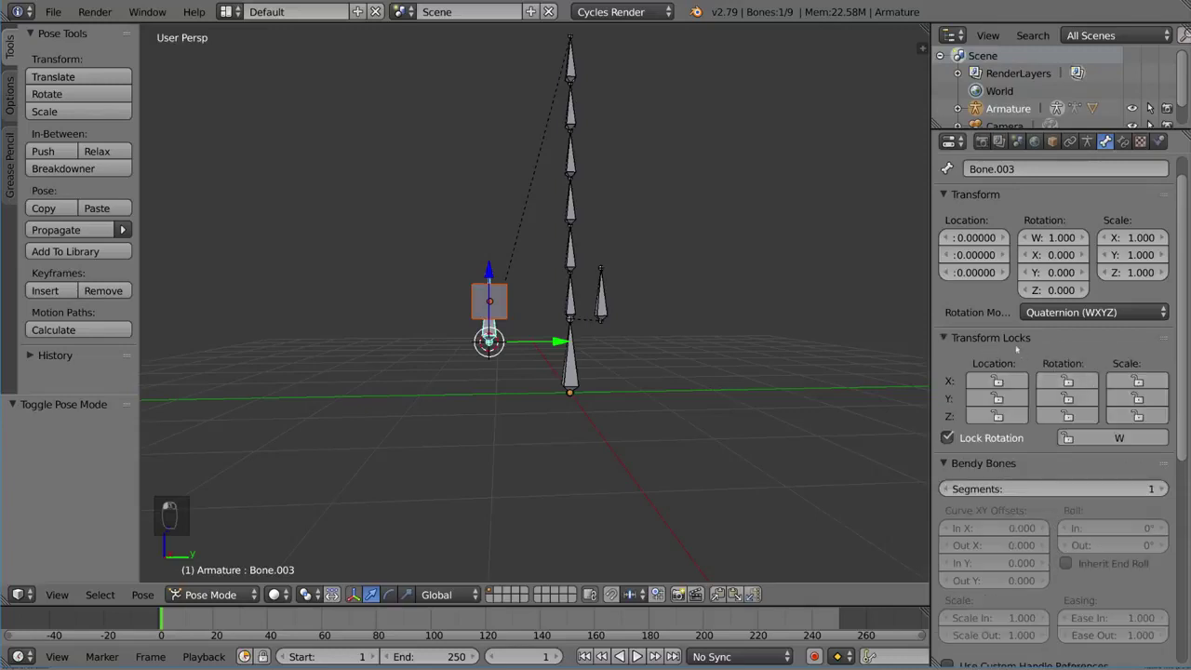
{"action": "left_click", "coordinate": [1059, 340]}
{"action": "left_click", "coordinate": [1093, 311]}
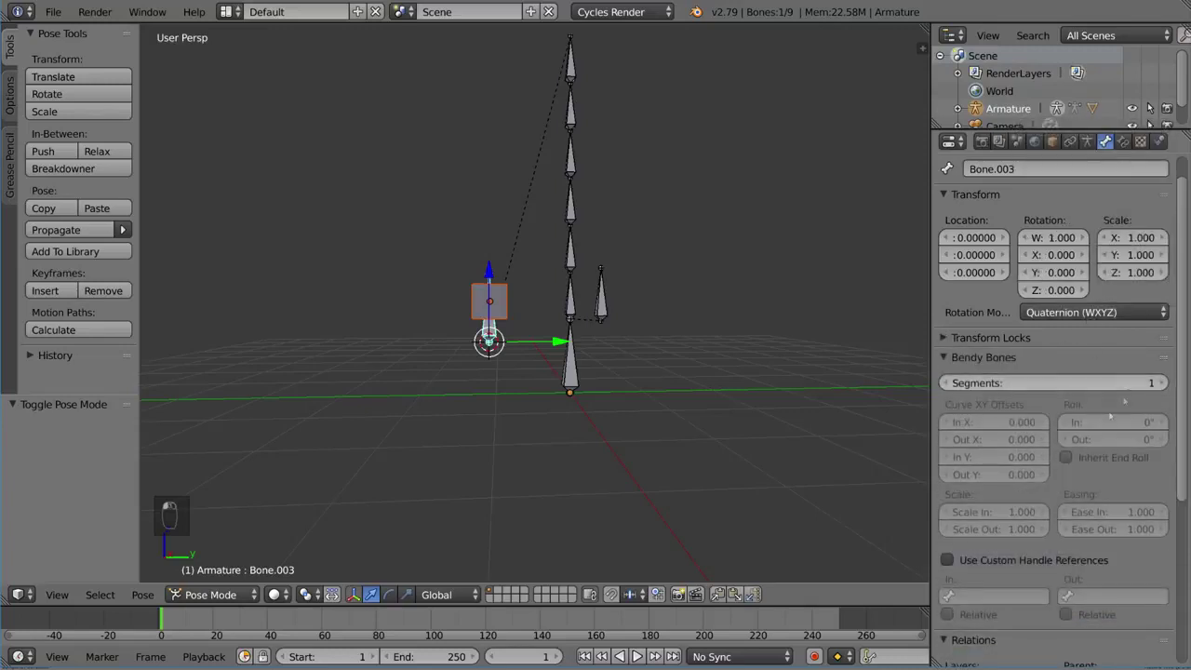
{"action": "scroll", "coordinate": [1047, 409], "scroll_direction": "down", "scroll_amount": 3}
{"action": "scroll", "coordinate": [1047, 409], "scroll_direction": "down", "scroll_amount": 8}
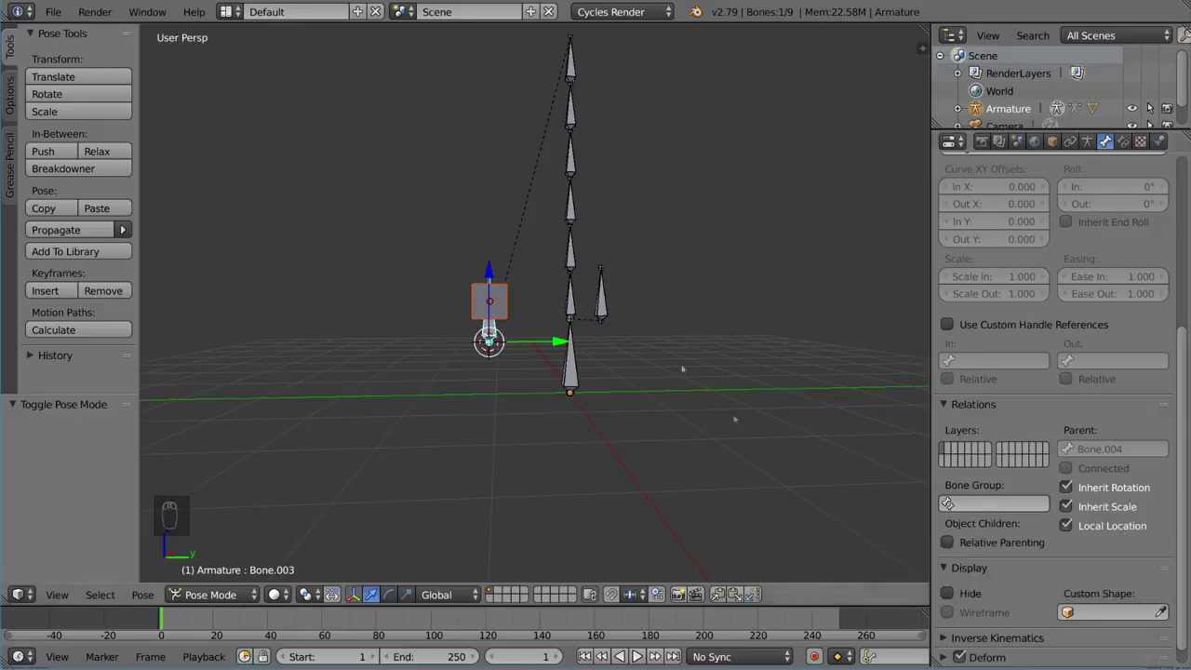
{"action": "scroll", "coordinate": [657, 323], "scroll_direction": "up", "scroll_amount": 2}
{"action": "scroll", "coordinate": [664, 379], "scroll_direction": "up", "scroll_amount": 2}
{"action": "scroll", "coordinate": [664, 380], "scroll_direction": "down", "scroll_amount": 2}
{"action": "scroll", "coordinate": [668, 391], "scroll_direction": "down", "scroll_amount": 2}
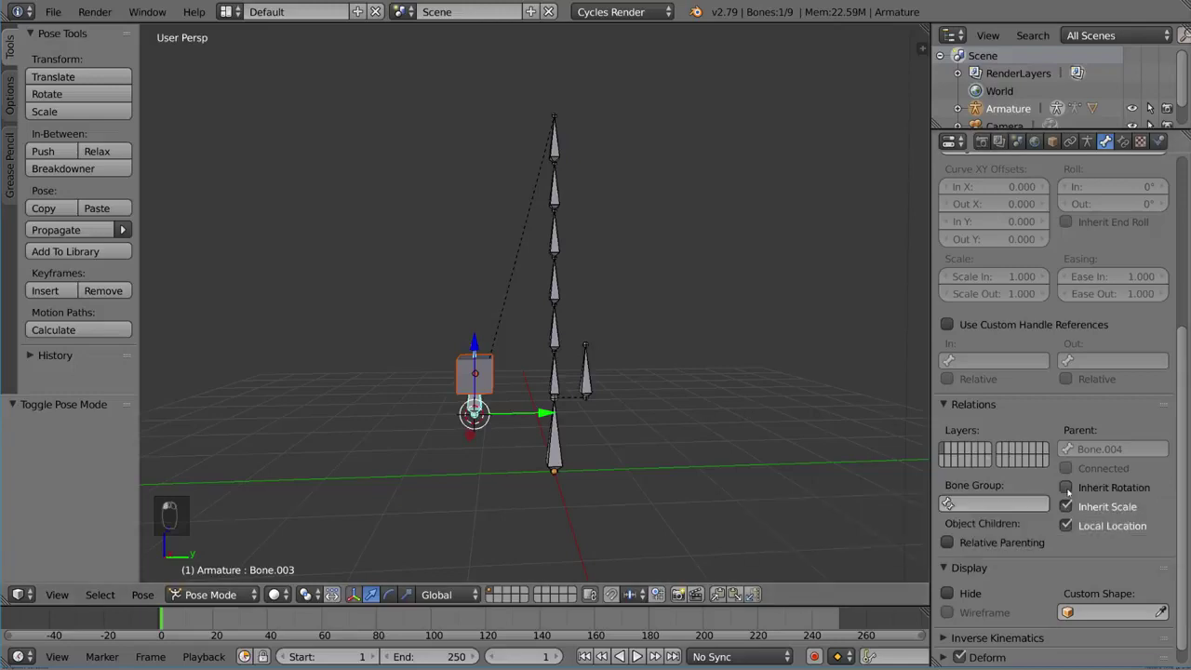
Turn off Inherit Rotation for Bone.003, then reselect the top bone and the cube's bone
{"action": "left_click", "coordinate": [1066, 487]}
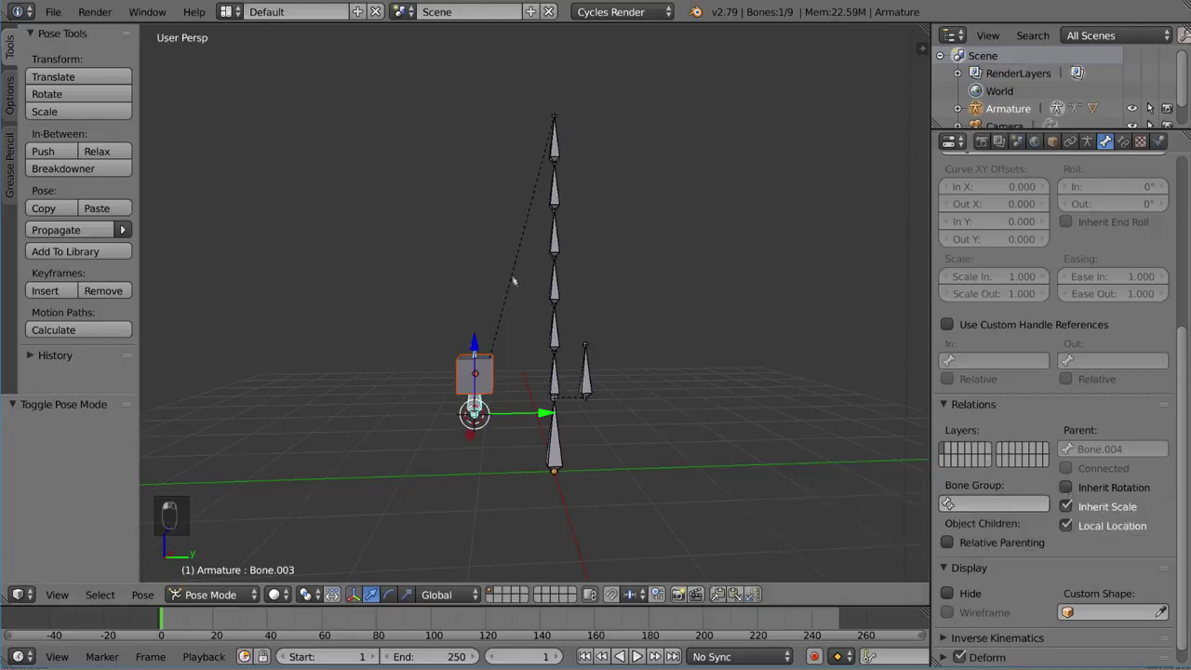
{"action": "left_click", "coordinate": [555, 158]}
{"action": "middle_click_drag", "start_coordinate": [555, 158], "coordinate": [590, 234], "text": "shift"}
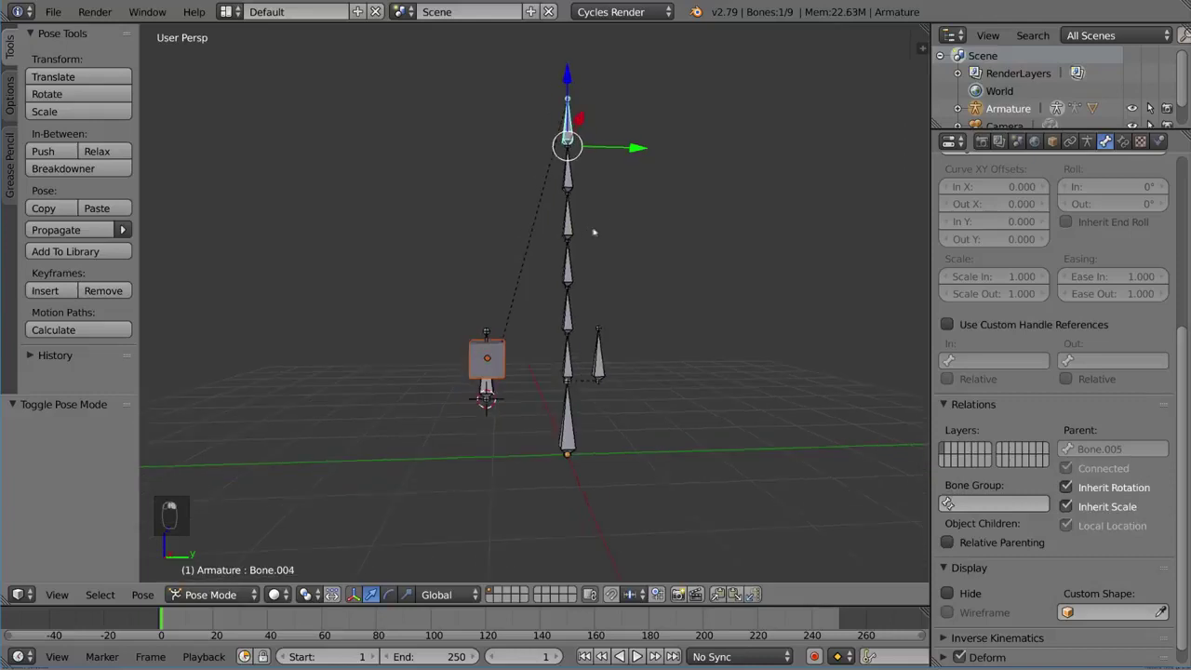
{"action": "left_click", "coordinate": [555, 432]}
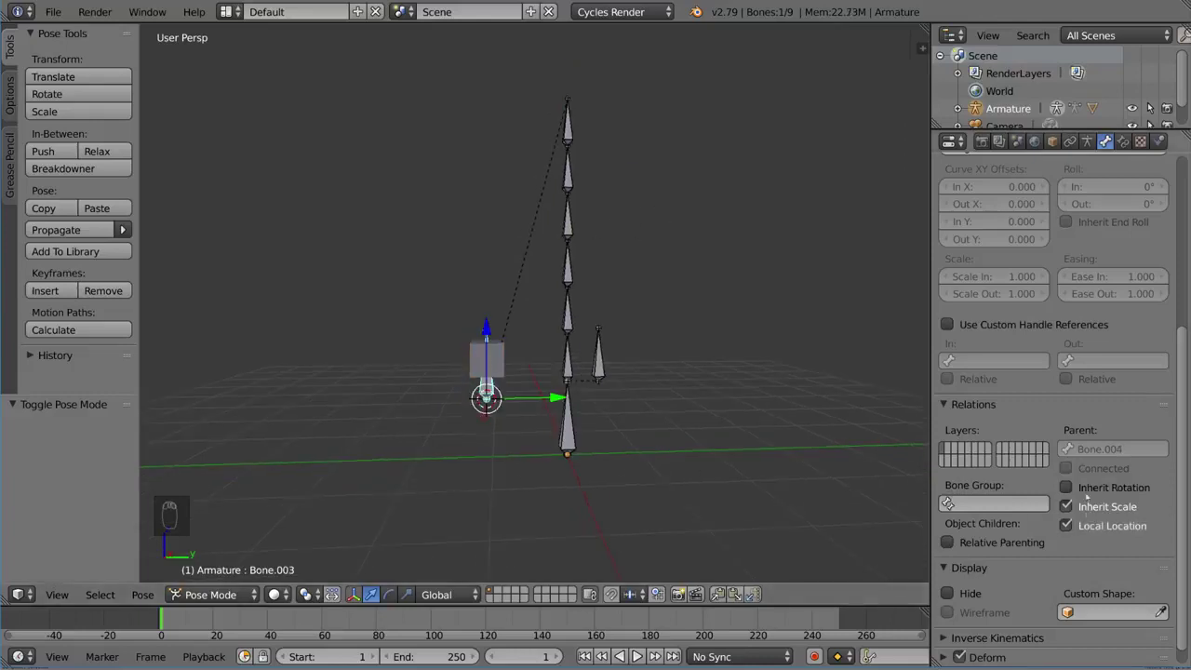
Test-rotate the top bone of the chain, then cancel so the chain stays upright
{"action": "right_click", "coordinate": [573, 123]}
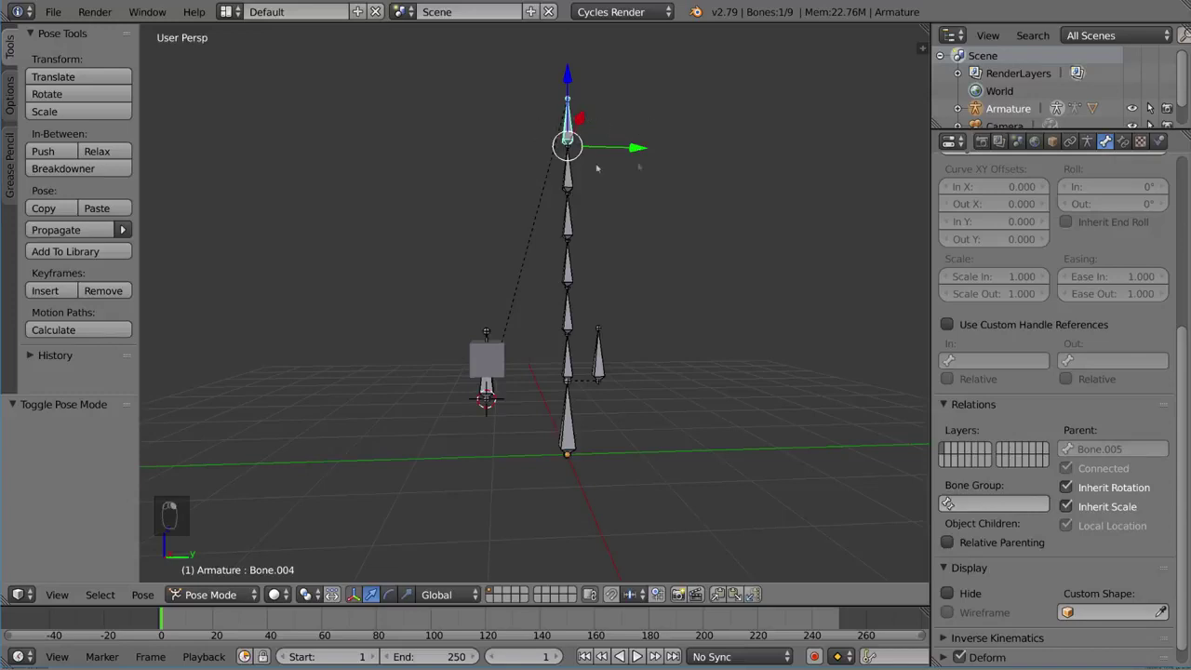
{"action": "key", "text": "r"}
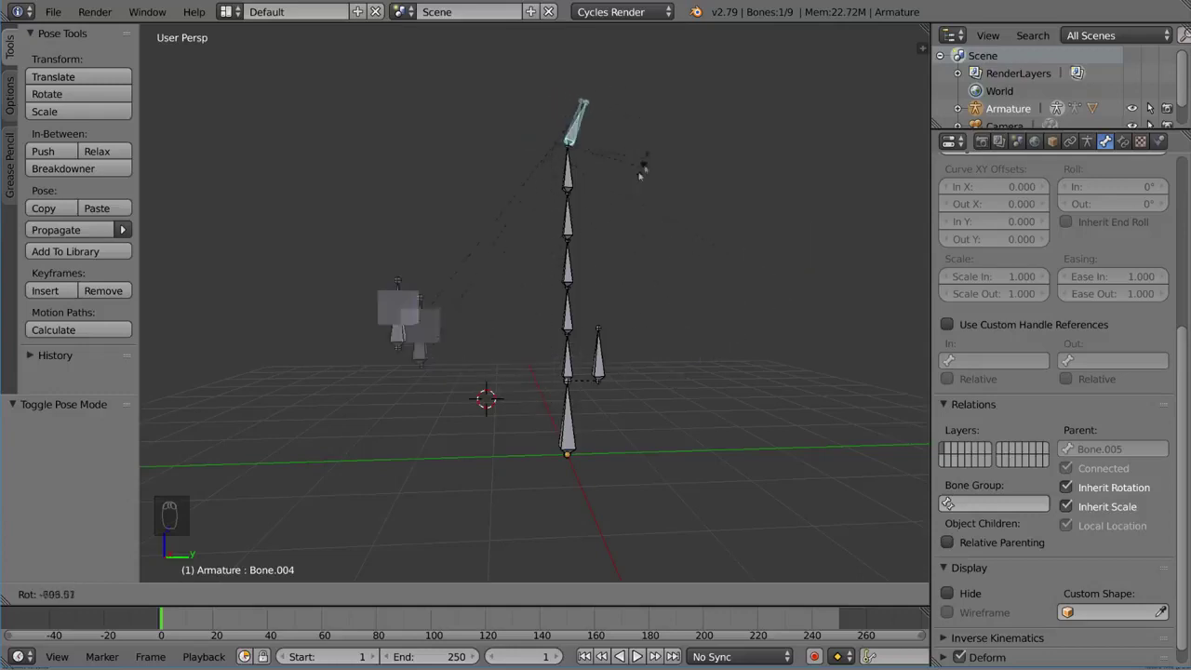
{"action": "key", "text": "Escape"}
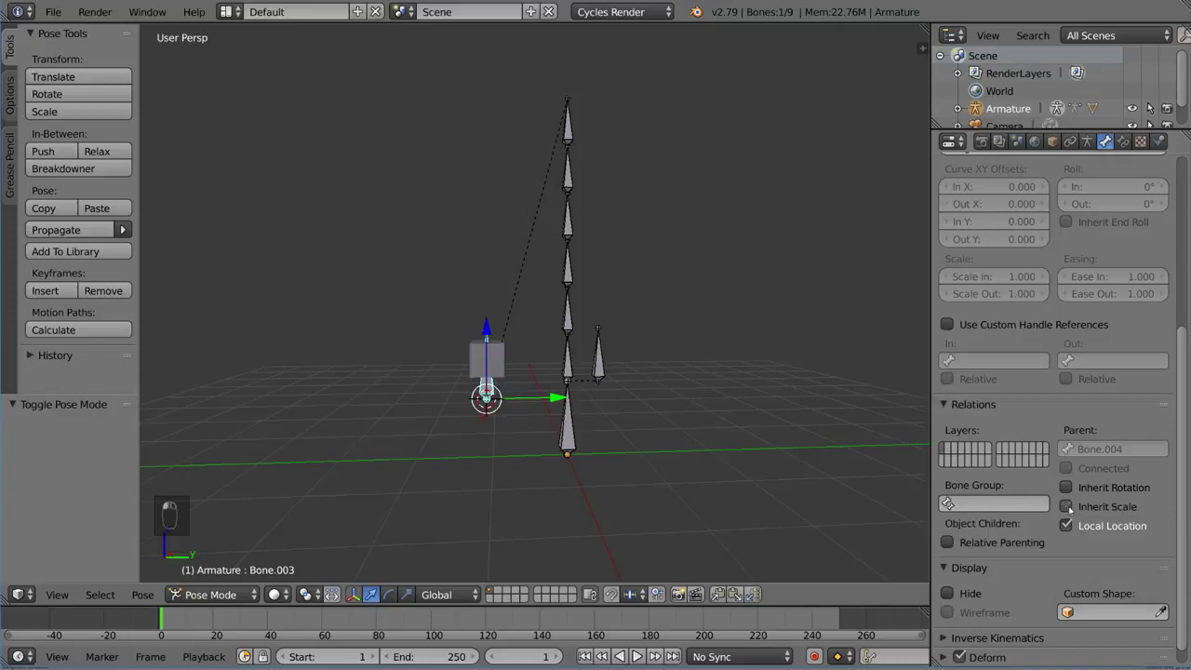
{"action": "key", "text": "s"}
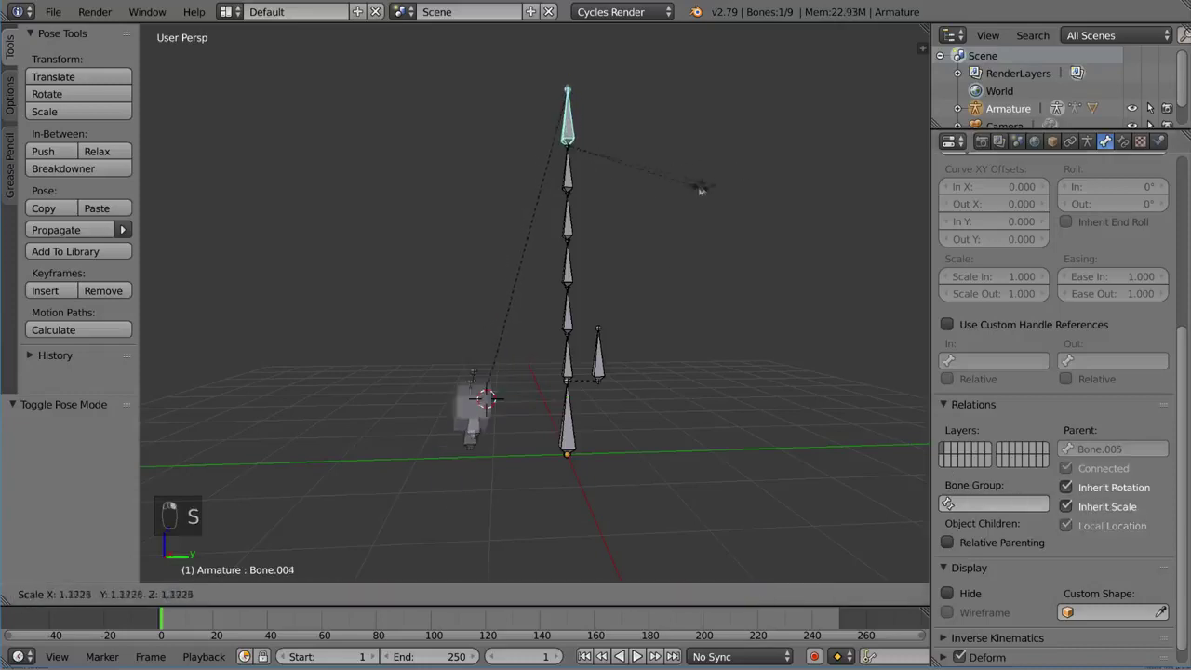
{"action": "left_click", "coordinate": [635, 275]}
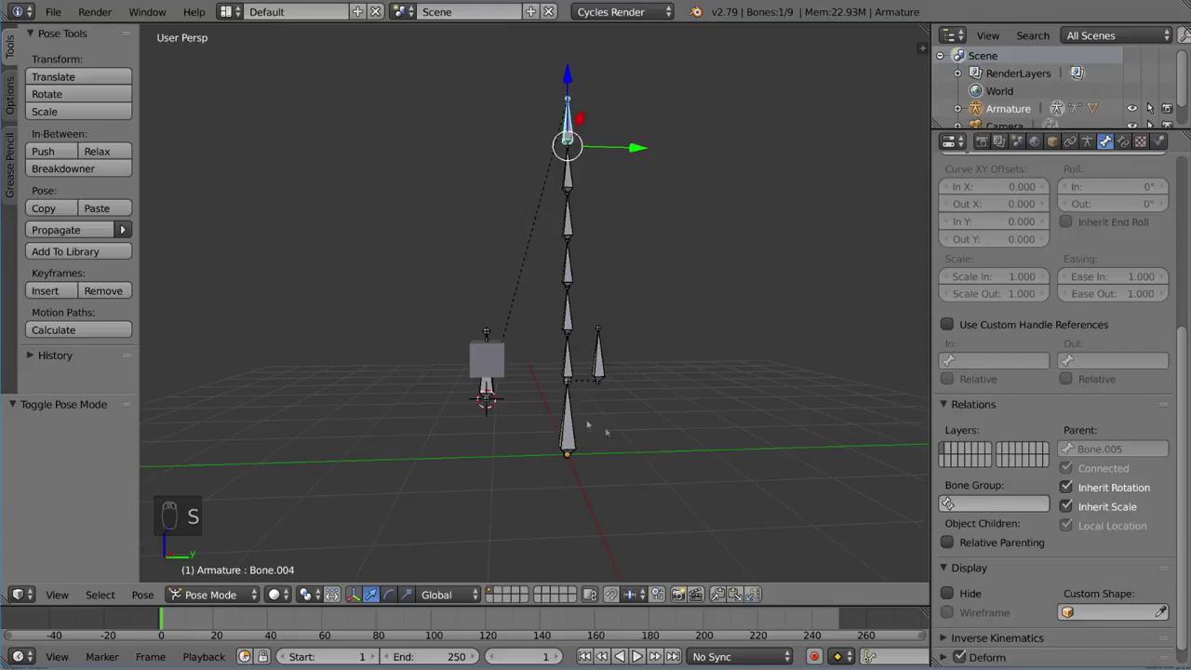
{"action": "key", "text": "s"}
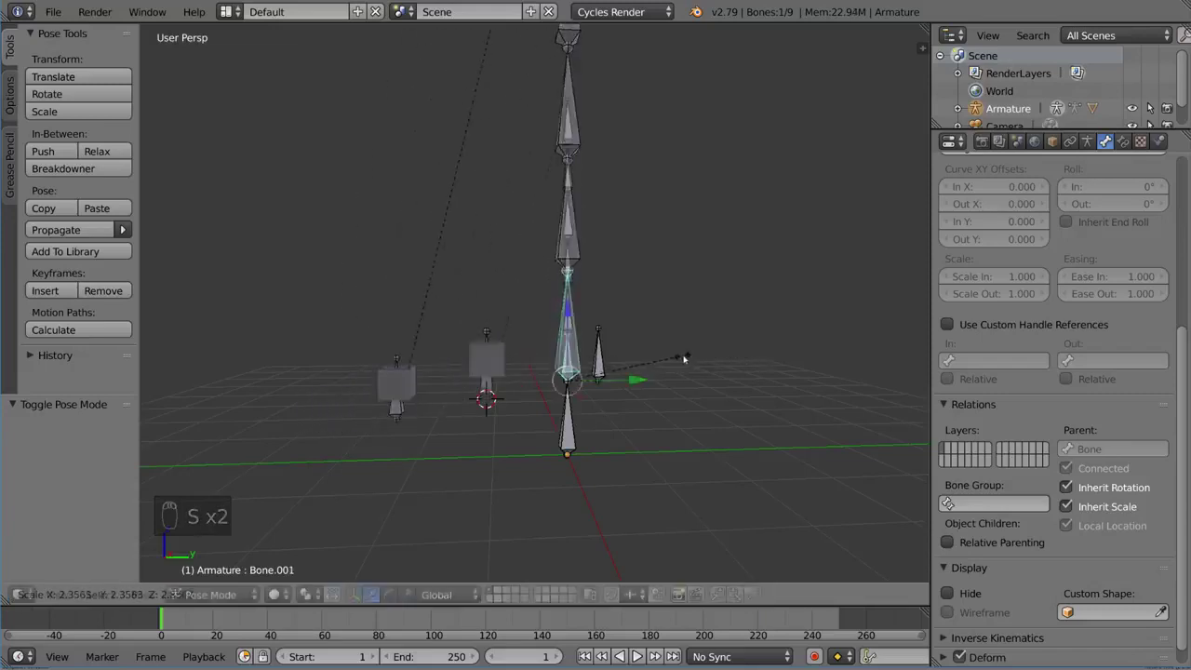
{"action": "left_click", "coordinate": [576, 381]}
{"action": "key", "text": "s"}
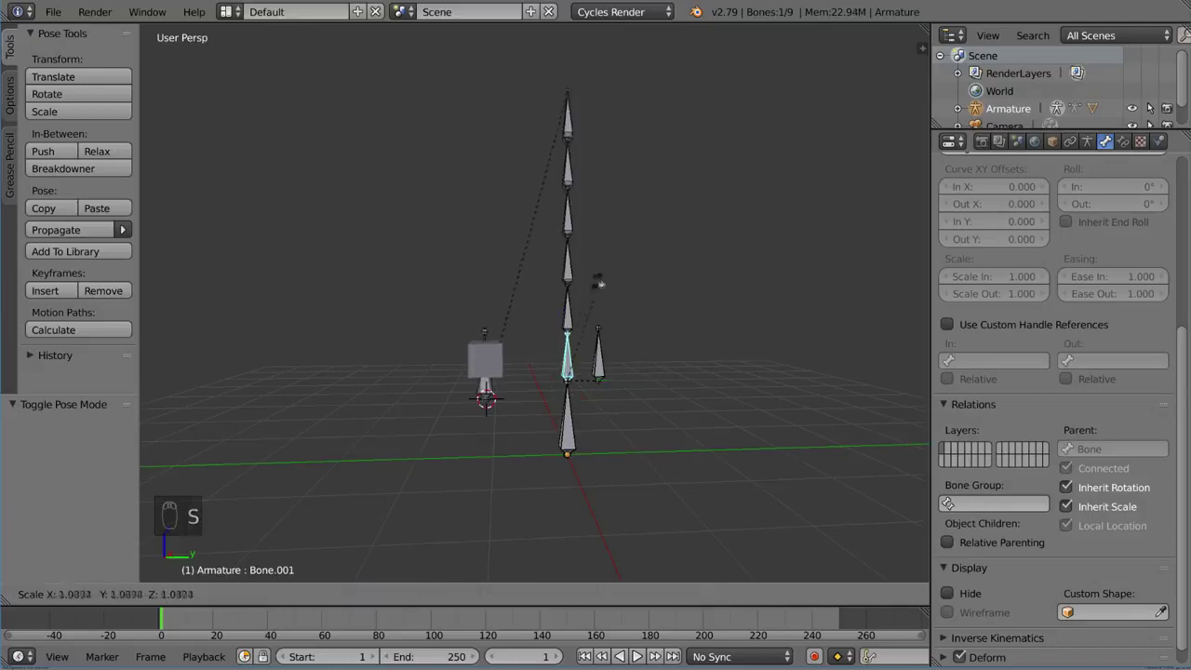
{"action": "right_click", "coordinate": [525, 387]}
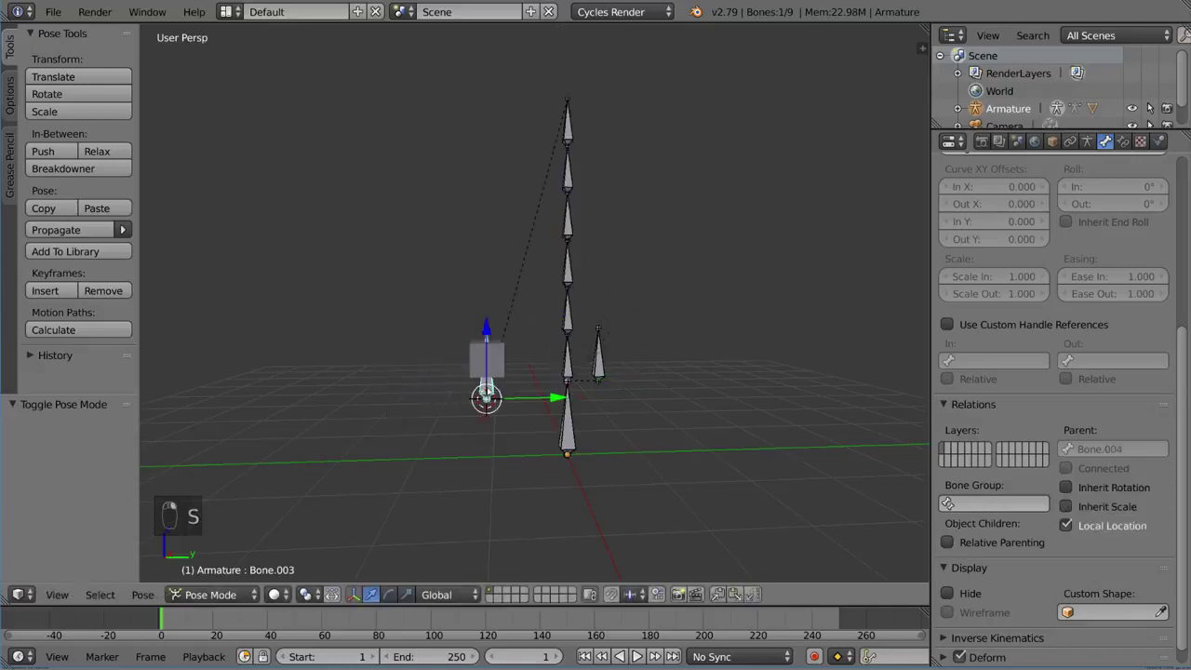
{"action": "right_click", "coordinate": [565, 370]}
{"action": "scroll", "coordinate": [565, 371], "scroll_direction": "down", "scroll_amount": 2}
{"action": "key", "text": "s"}
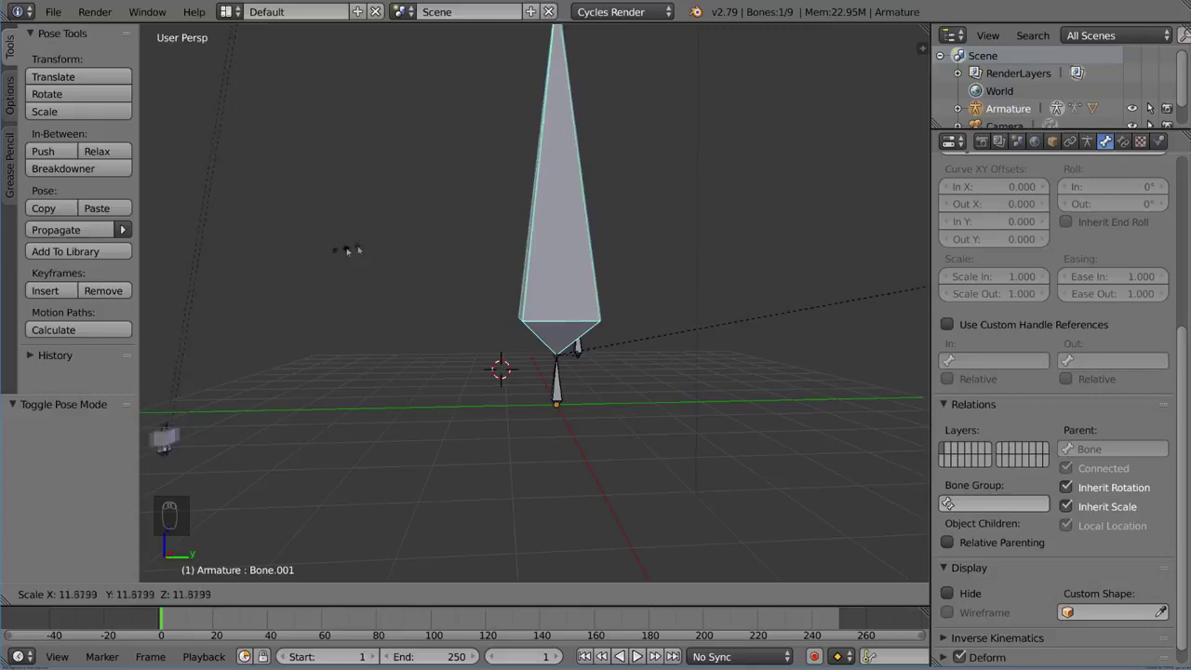
{"action": "key", "text": "Escape"}
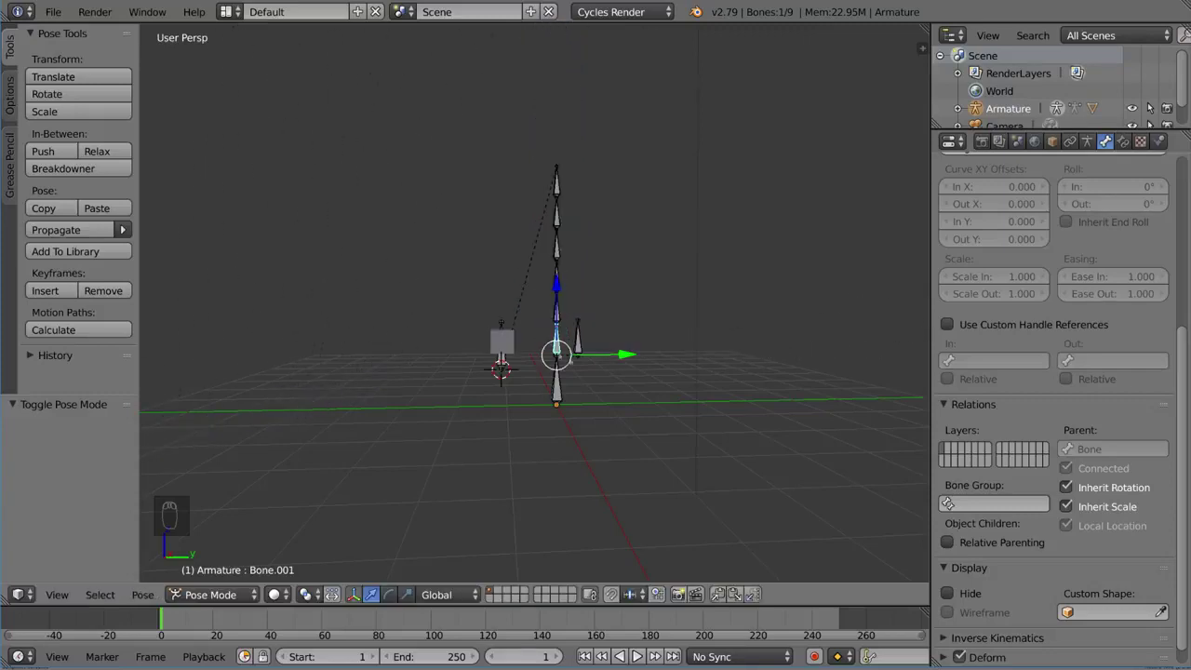
{"action": "scroll", "coordinate": [462, 453], "scroll_direction": "up", "scroll_amount": 2}
{"action": "scroll", "coordinate": [463, 453], "scroll_direction": "up", "scroll_amount": 2}
{"action": "scroll", "coordinate": [462, 453], "scroll_direction": "up", "scroll_amount": 2}
{"action": "right_click", "coordinate": [463, 437]}
{"action": "scroll", "coordinate": [463, 453], "scroll_direction": "down", "scroll_amount": 3}
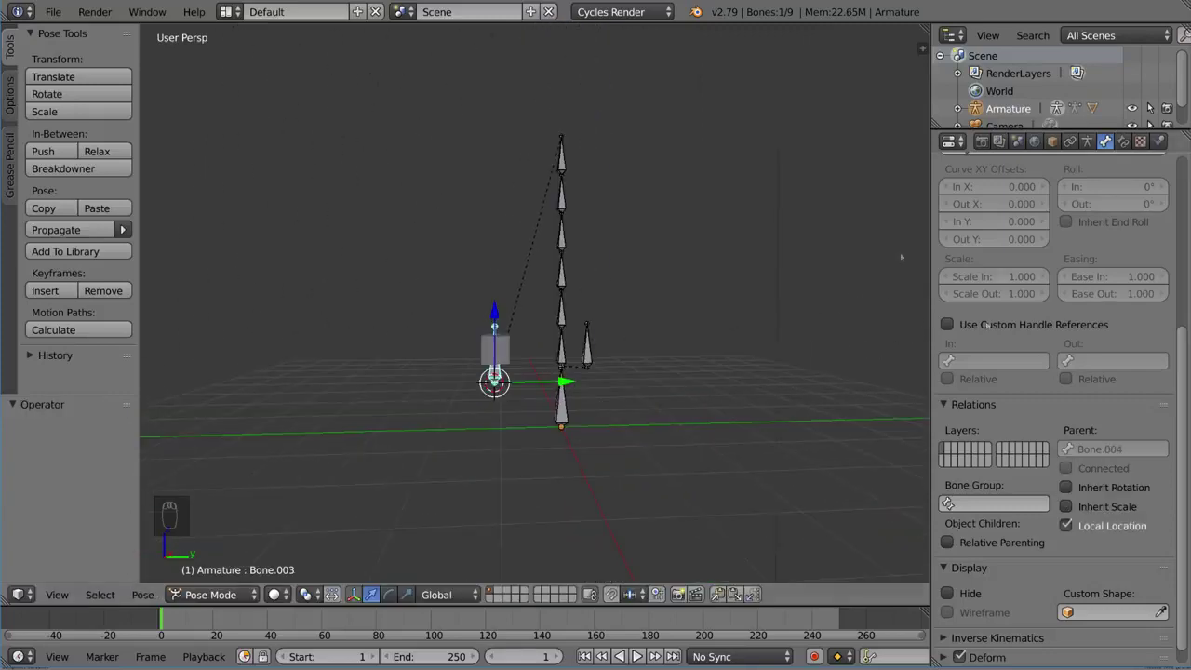
{"action": "key", "text": "ctrl+Tab"}
{"action": "key", "text": "Tab"}
{"action": "key", "text": "Tab"}
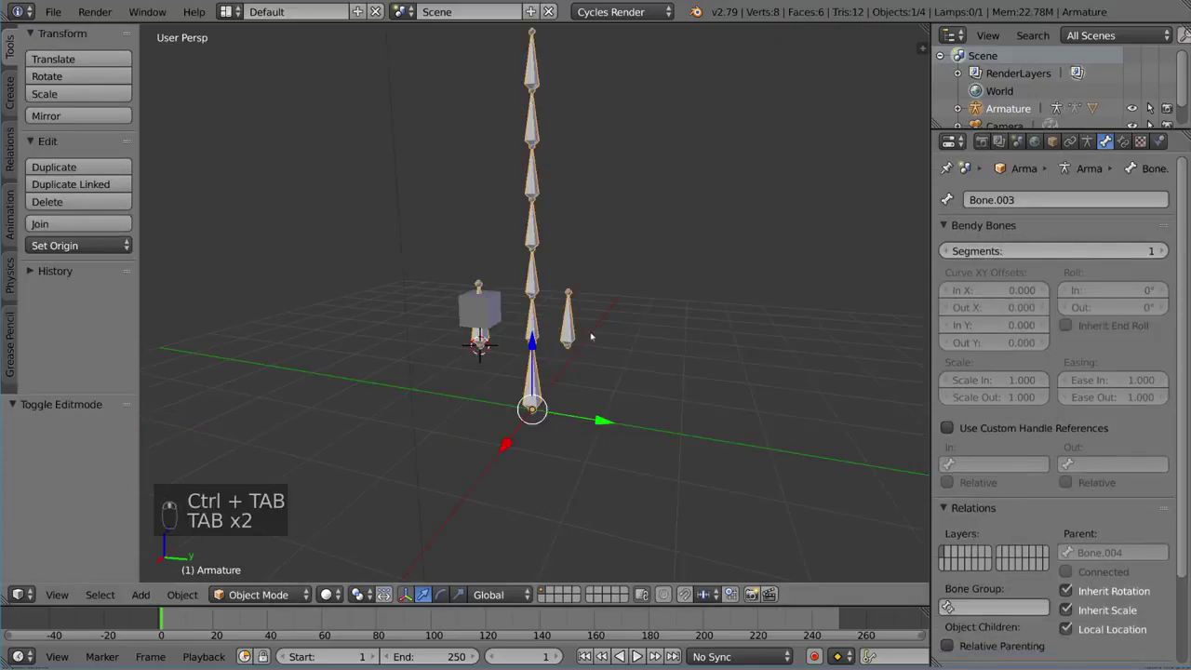
{"action": "key", "text": "ctrl+Tab"}
{"action": "right_click", "coordinate": [558, 317]}
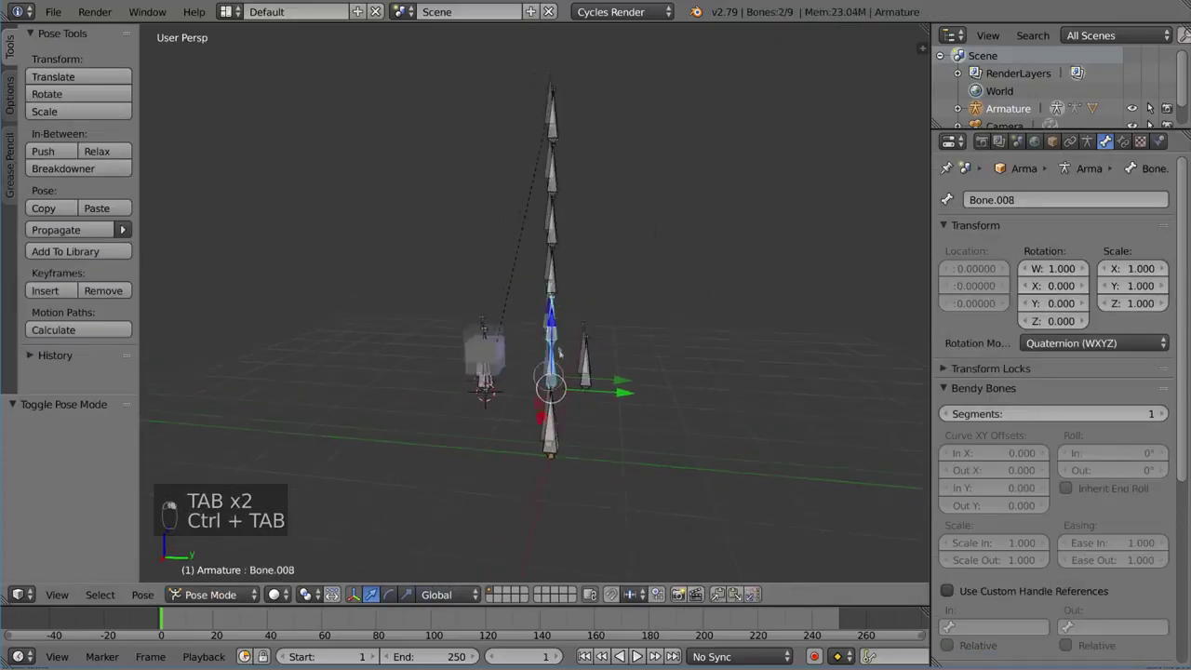
{"action": "right_click", "coordinate": [558, 353], "text": "shift"}
{"action": "key", "text": "r"}
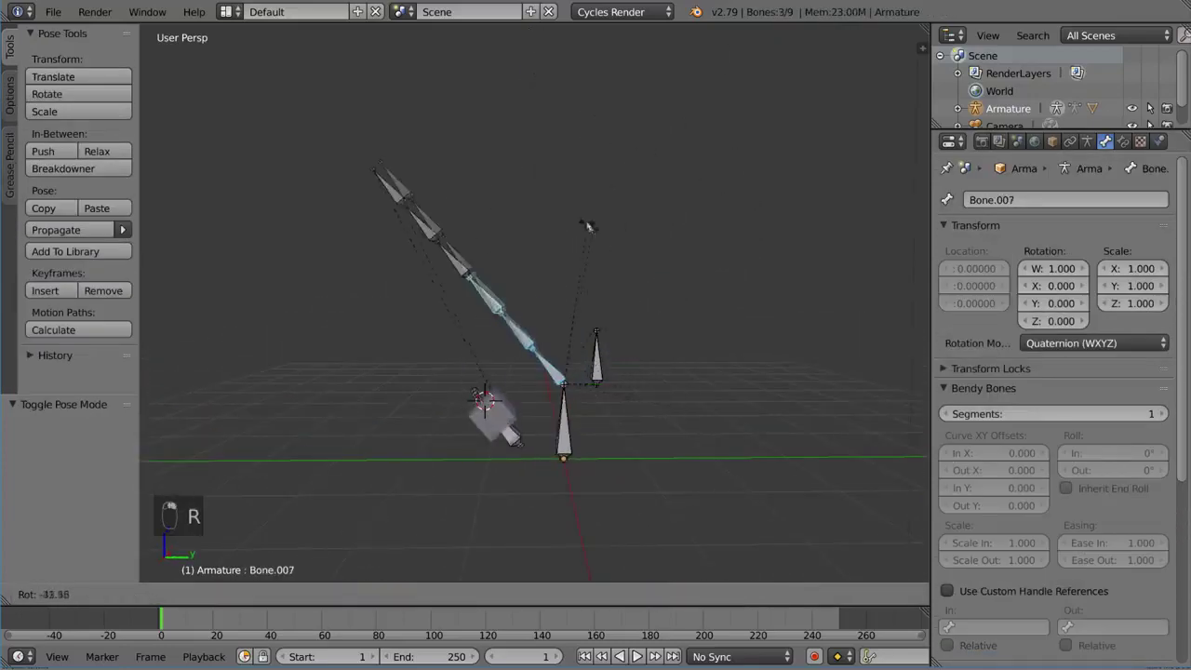
{"action": "right_click", "coordinate": [664, 288]}
{"action": "key", "text": "ctrl+Tab"}
{"action": "middle_click_drag", "start_coordinate": [664, 319], "coordinate": [609, 335]}
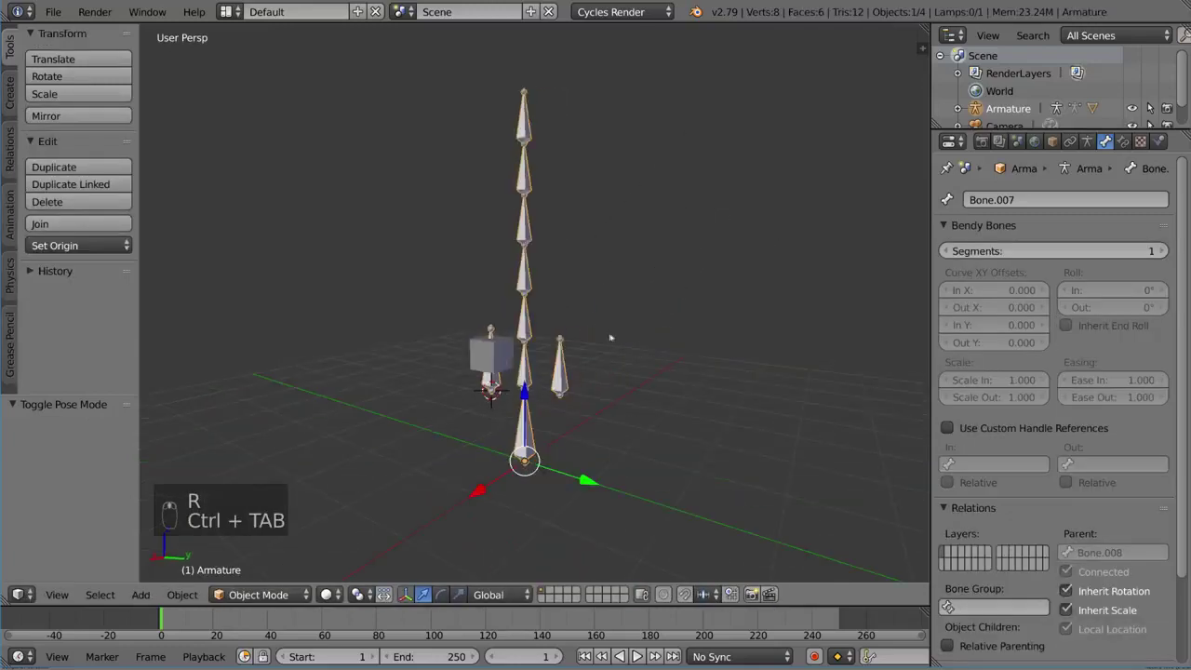
{"action": "key", "text": "g"}
{"action": "right_click", "coordinate": [603, 312]}
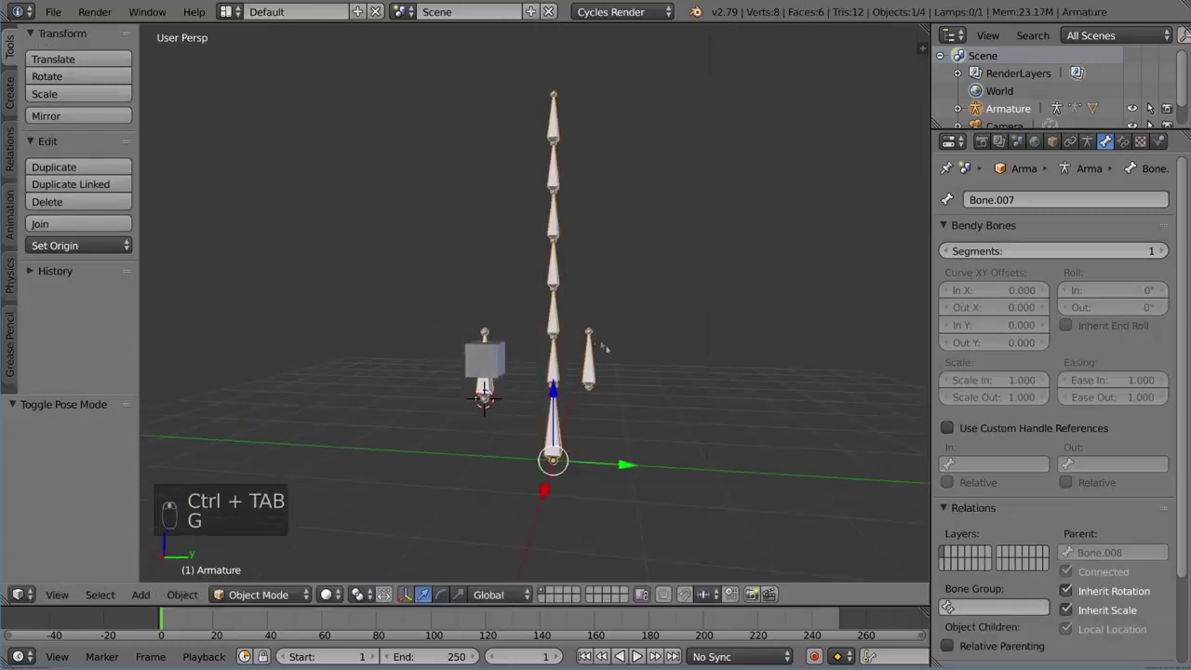
{"action": "key", "text": "g"}
{"action": "right_click", "coordinate": [649, 269]}
{"action": "mouse_move", "coordinate": [648, 269]}
{"action": "middle_mouse_down"}
{"action": "mouse_move", "coordinate": [715, 316]}
{"action": "mouse_move", "coordinate": [692, 320]}
{"action": "middle_mouse_up"}
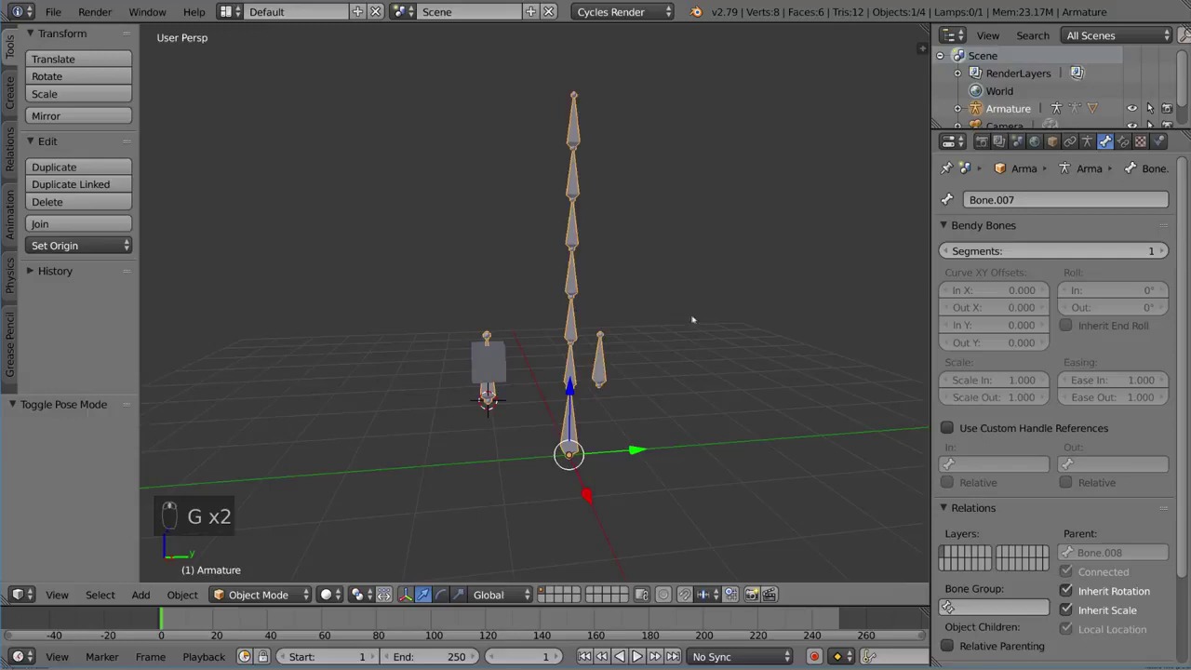
{"action": "mouse_move", "coordinate": [595, 254]}
{"action": "middle_mouse_down"}
{"action": "mouse_move", "coordinate": [590, 279]}
{"action": "mouse_move", "coordinate": [563, 266]}
{"action": "middle_mouse_up"}
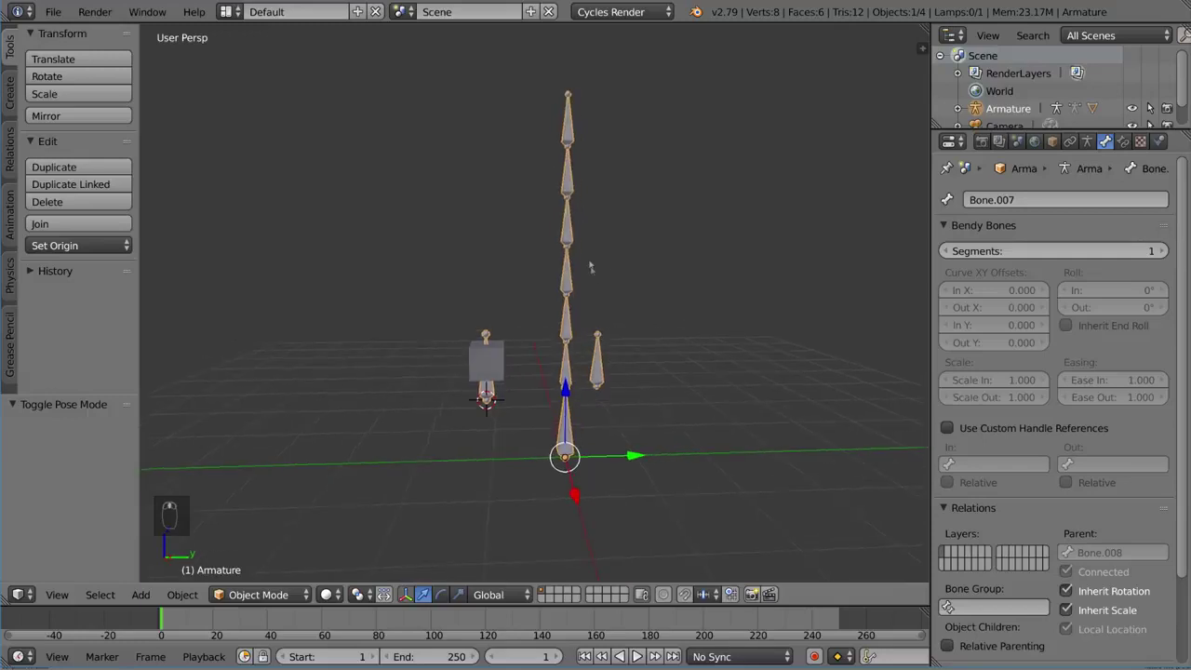
{"action": "key", "text": "Tab"}
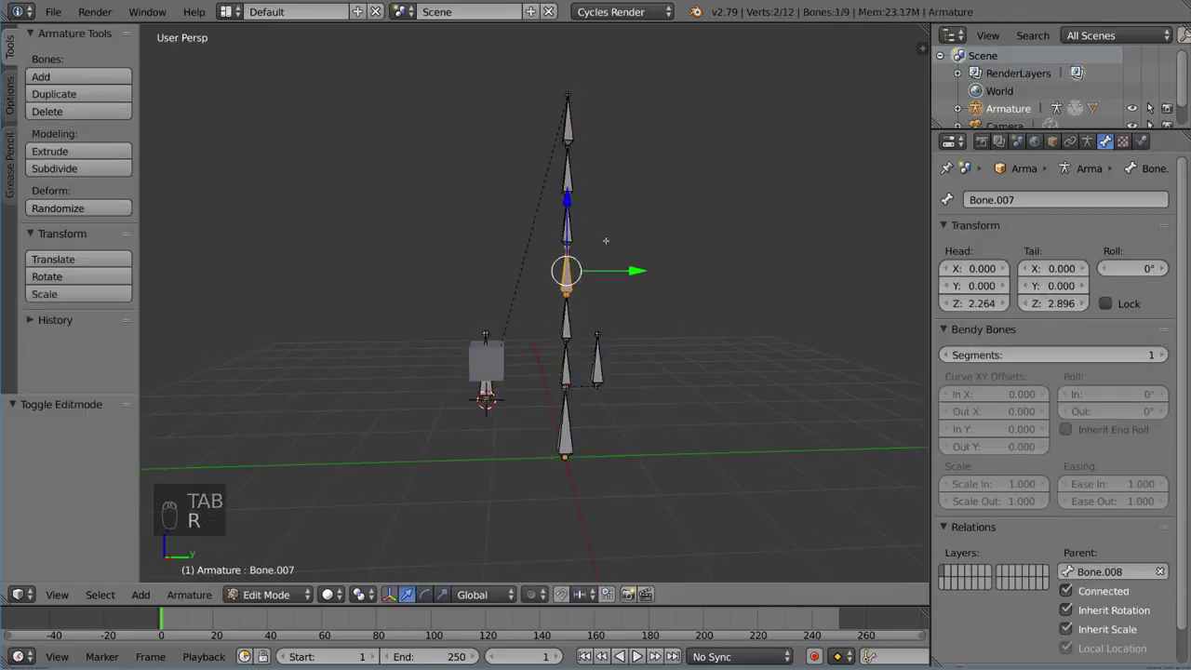
{"action": "key", "text": "r"}
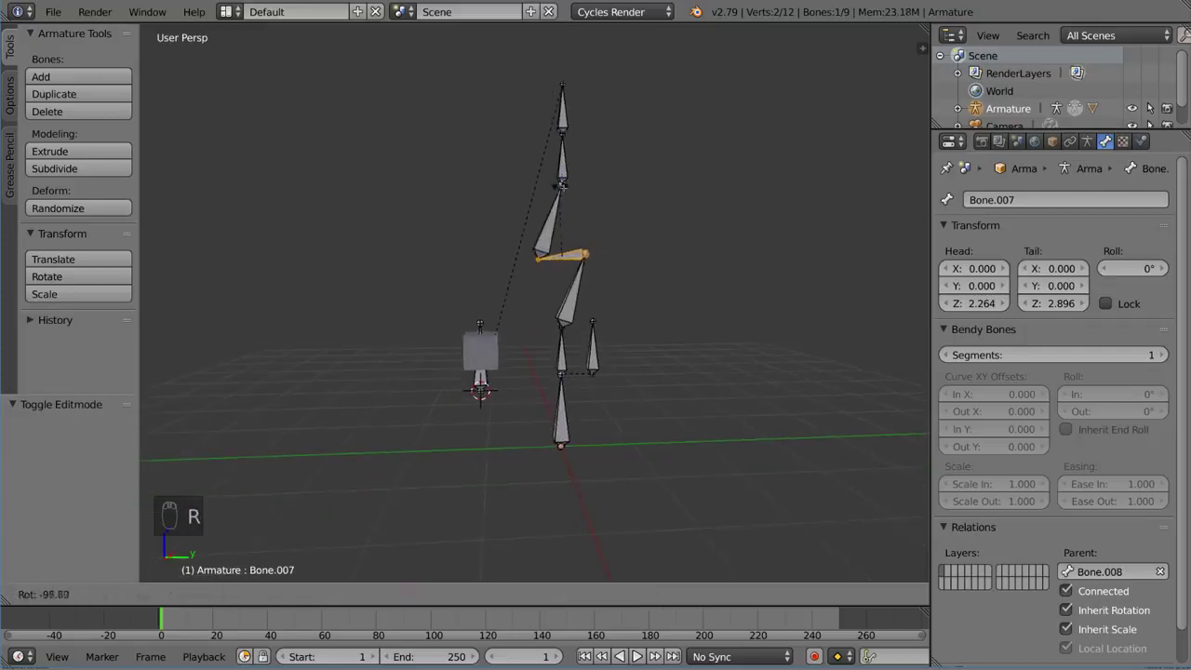
{"action": "right_click", "coordinate": [601, 257]}
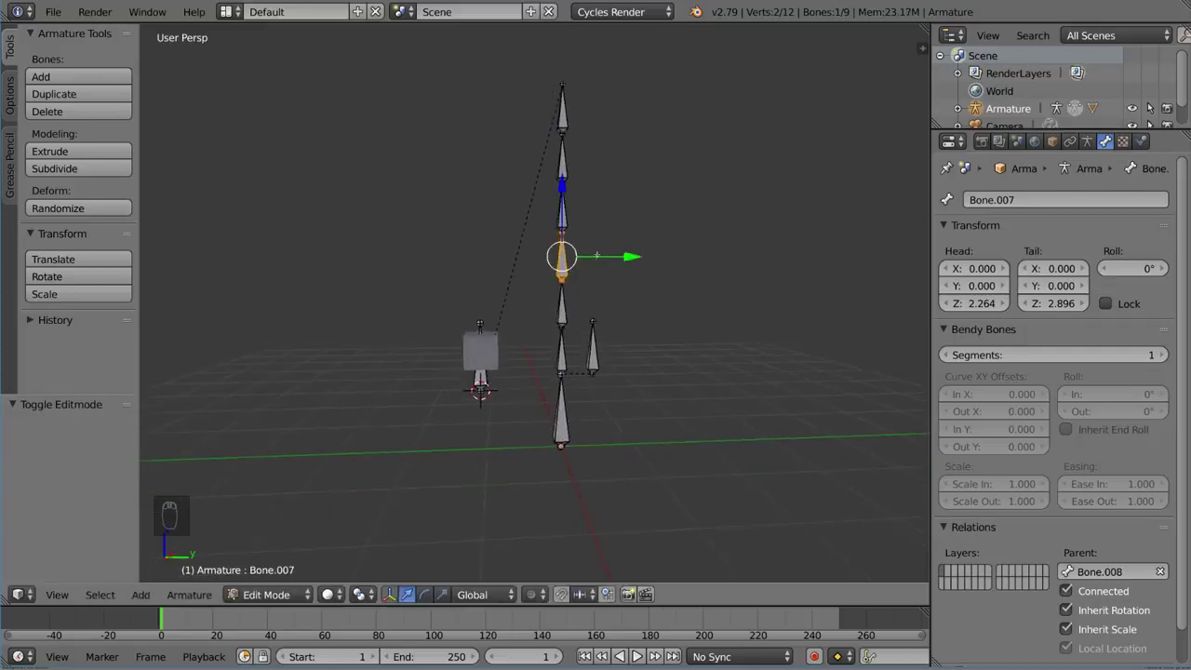
{"action": "middle_click_drag", "start_coordinate": [599, 256], "coordinate": [518, 293]}
{"action": "key", "text": "Tab"}
{"action": "key", "text": "ctrl+Tab"}
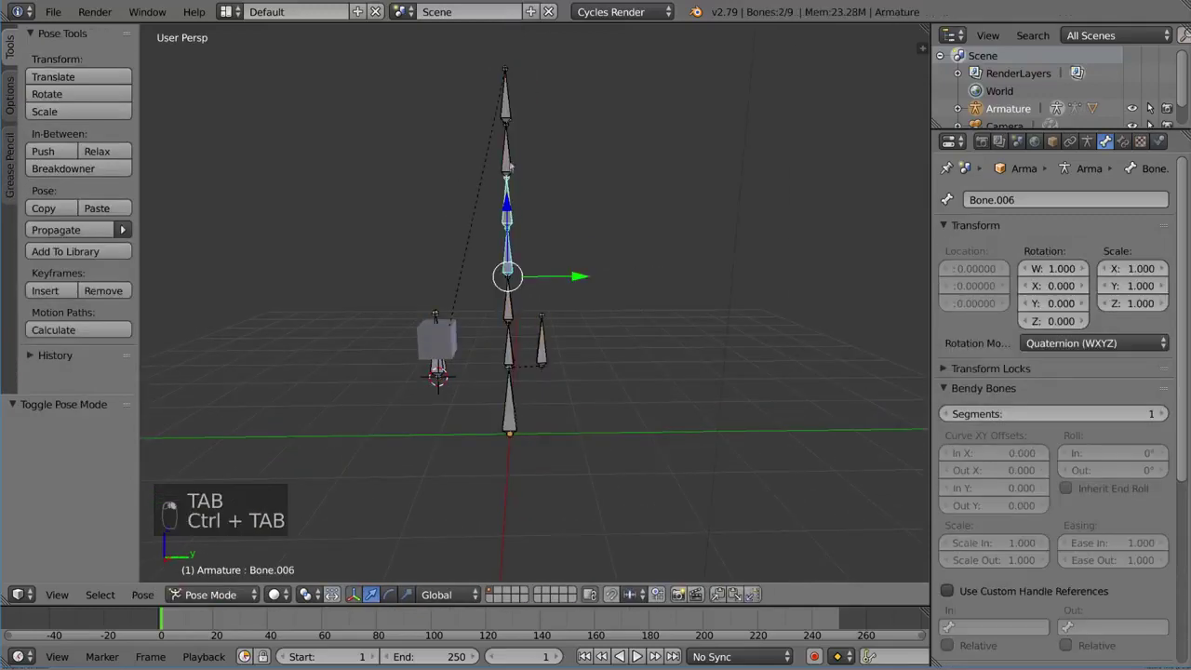
{"action": "mouse_move", "coordinate": [512, 113]}
{"action": "middle_mouse_down"}
{"action": "mouse_move", "coordinate": [680, 273]}
{"action": "mouse_move", "coordinate": [763, 279]}
{"action": "mouse_move", "coordinate": [637, 288]}
{"action": "mouse_move", "coordinate": [585, 276]}
{"action": "mouse_move", "coordinate": [690, 280]}
{"action": "middle_mouse_up"}
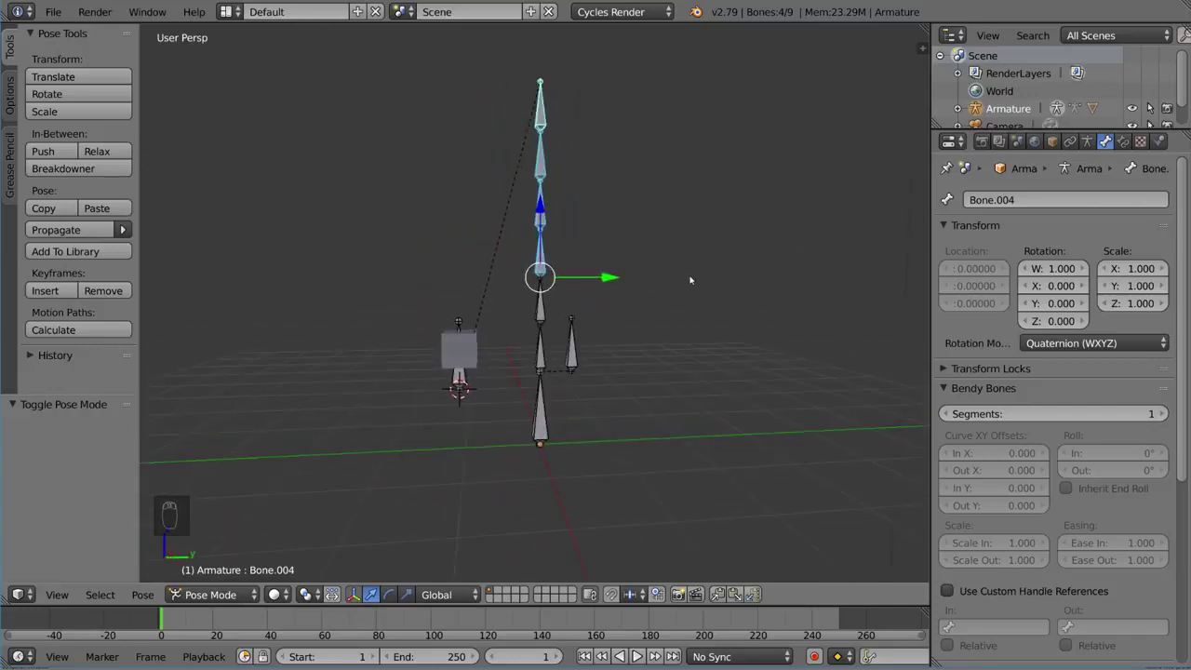